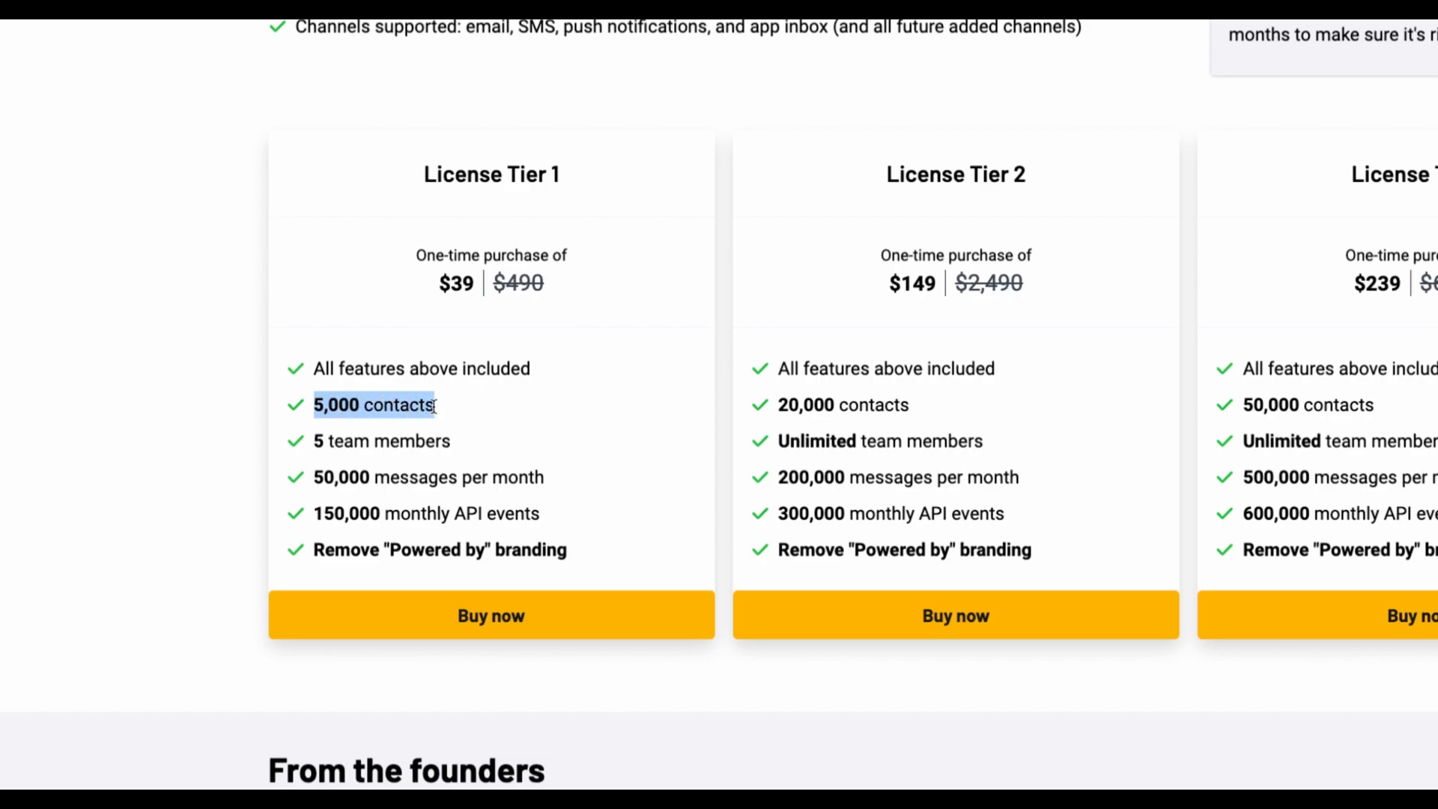
Step: Compare the License Tier 1, 2 and 3 plans on the UserHQ AppSumo page, including contact and message limits
left_click_drag(314, 480, 534, 479)
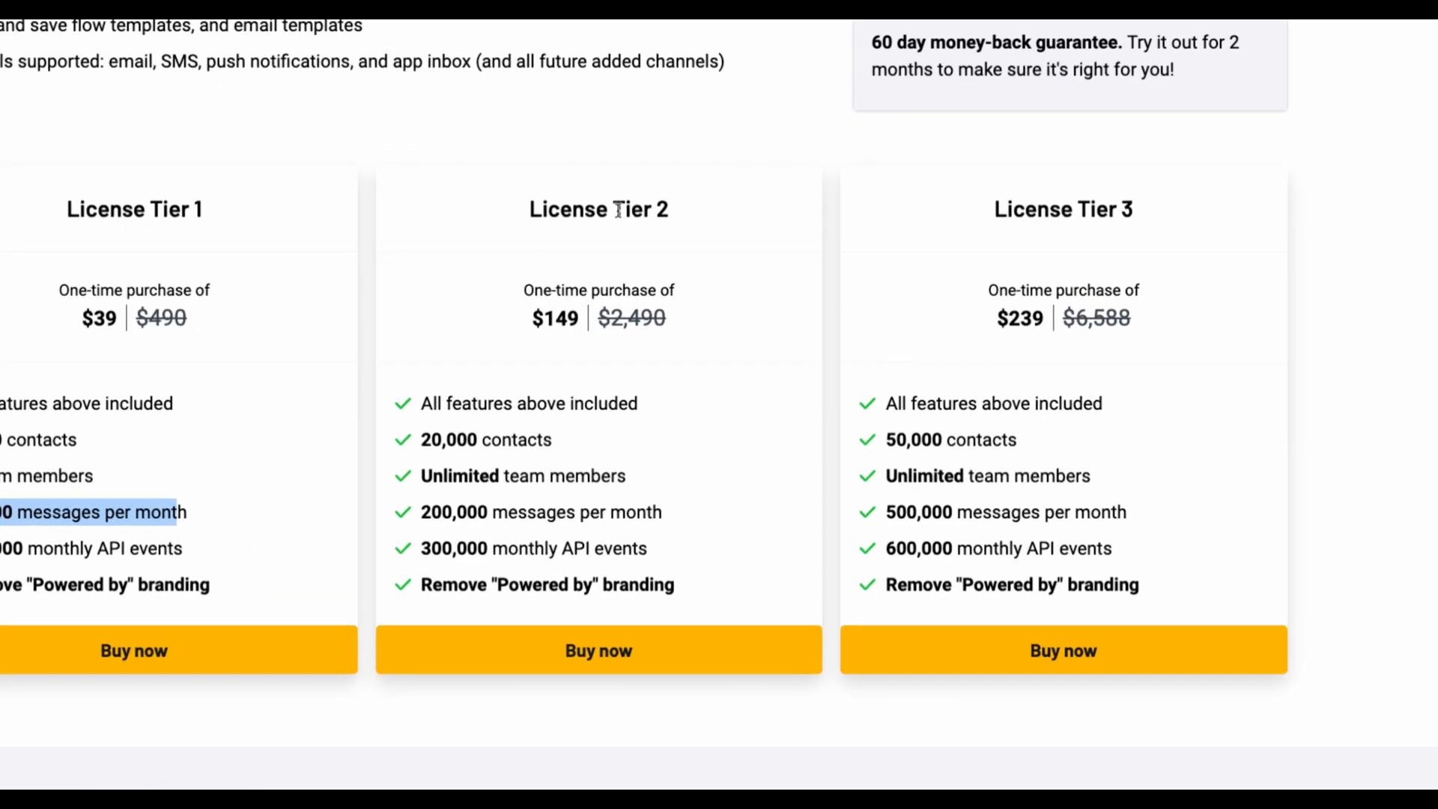
left_click_drag(720, 282, 813, 290)
left_click(1021, 280)
left_click_drag(1093, 207, 1134, 214)
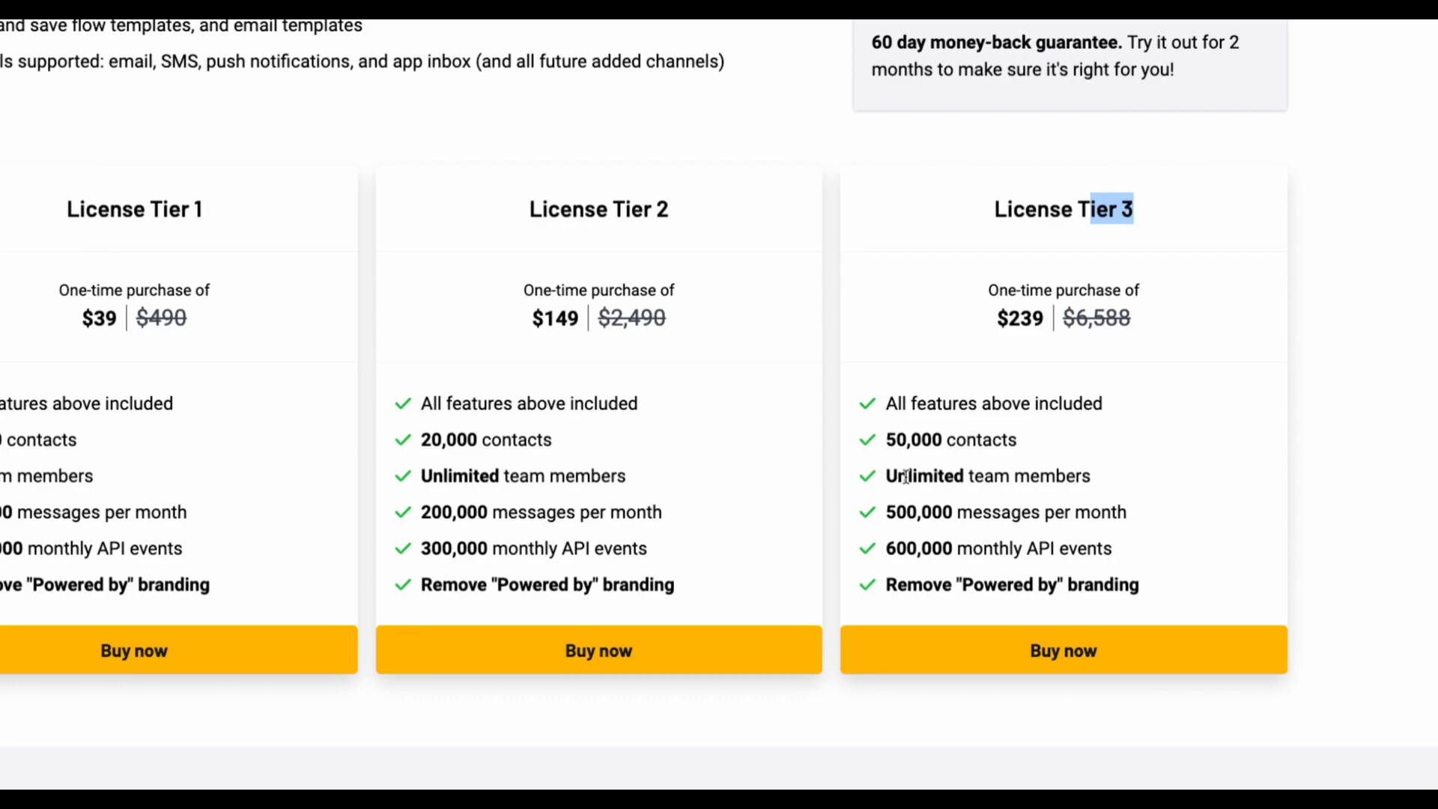
left_click_drag(884, 438, 1019, 443)
left_click(1046, 447)
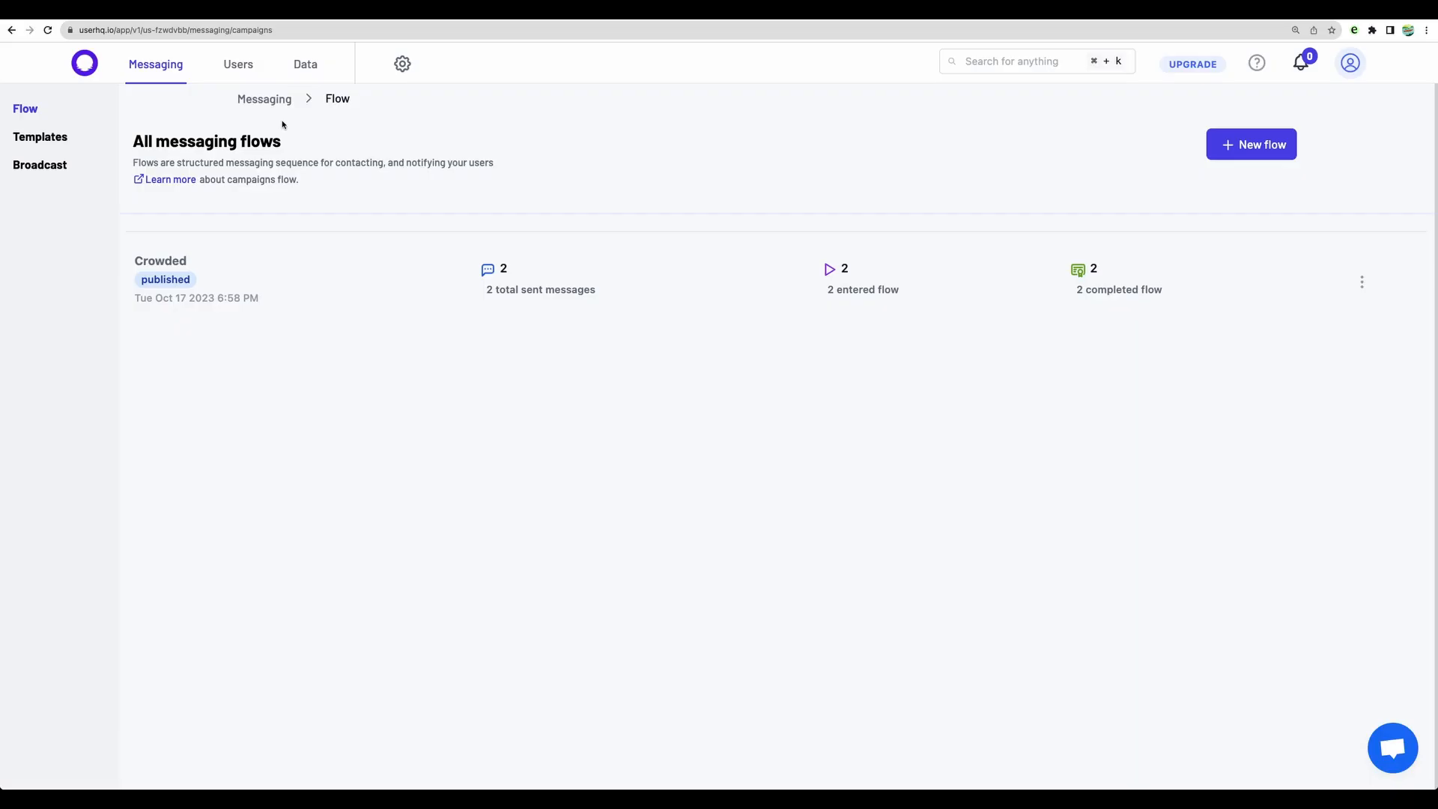
Step: Switch to the UserHQ app and open the email provider page in the channel settings
key("super+plus")
left_click(474, 67)
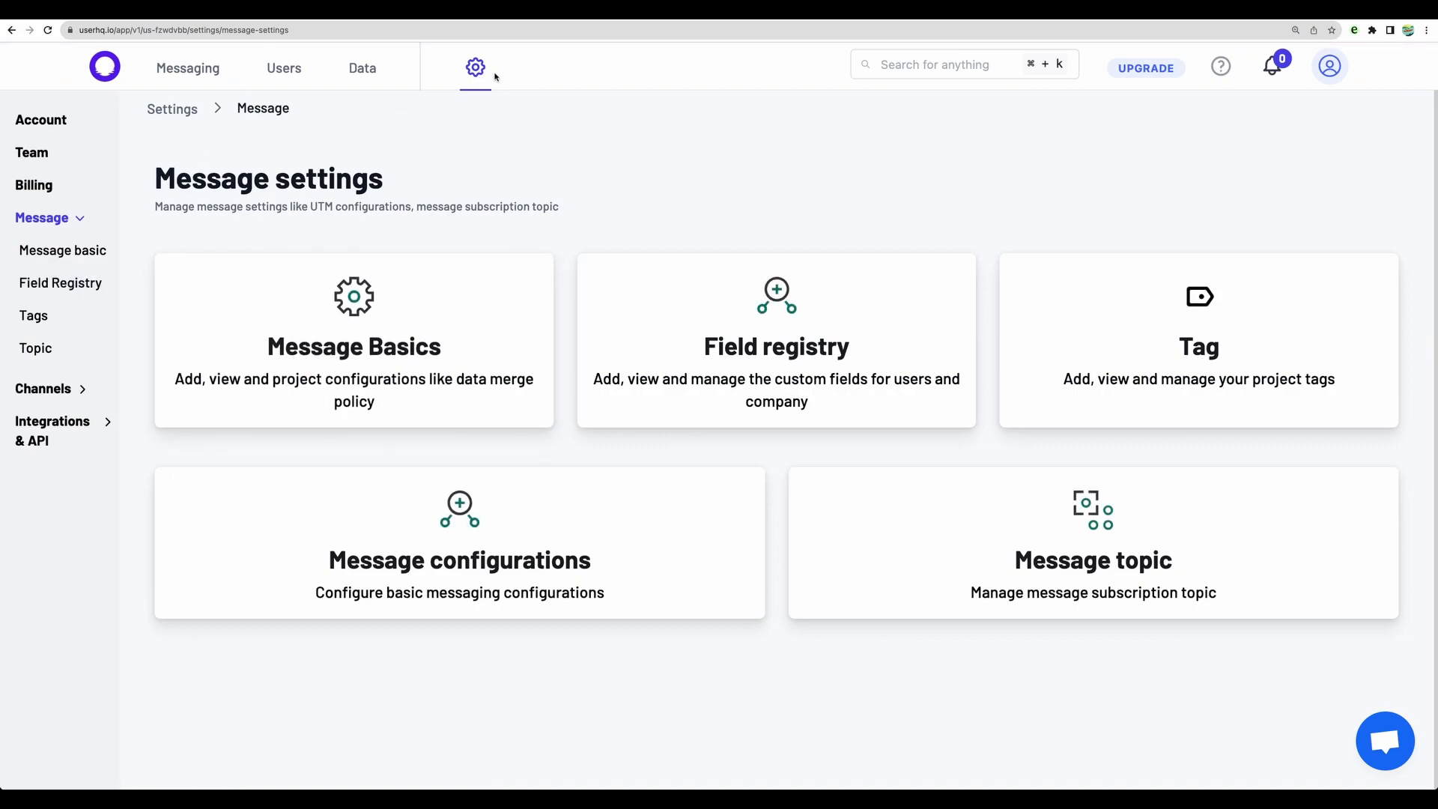
left_click(50, 388)
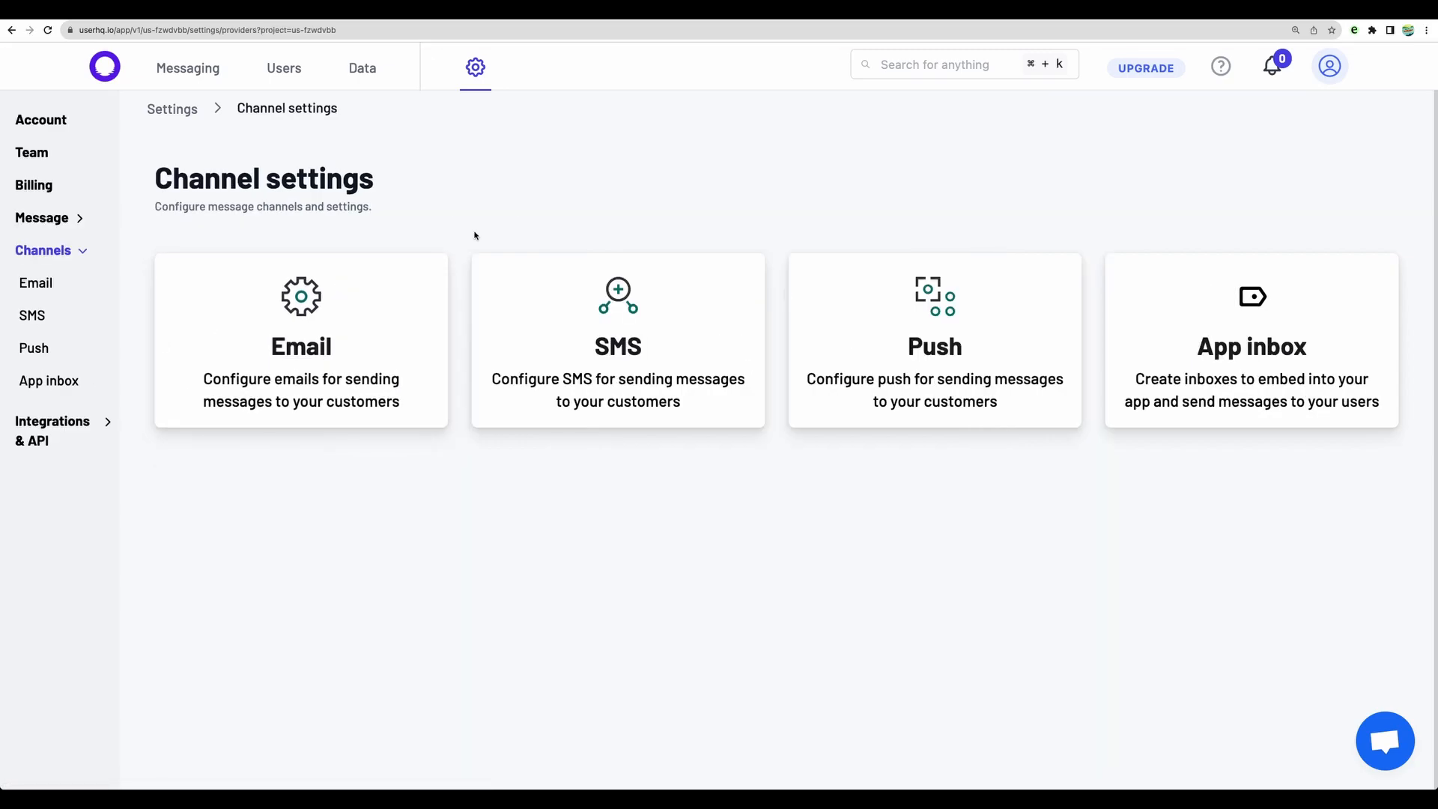
left_click(299, 367)
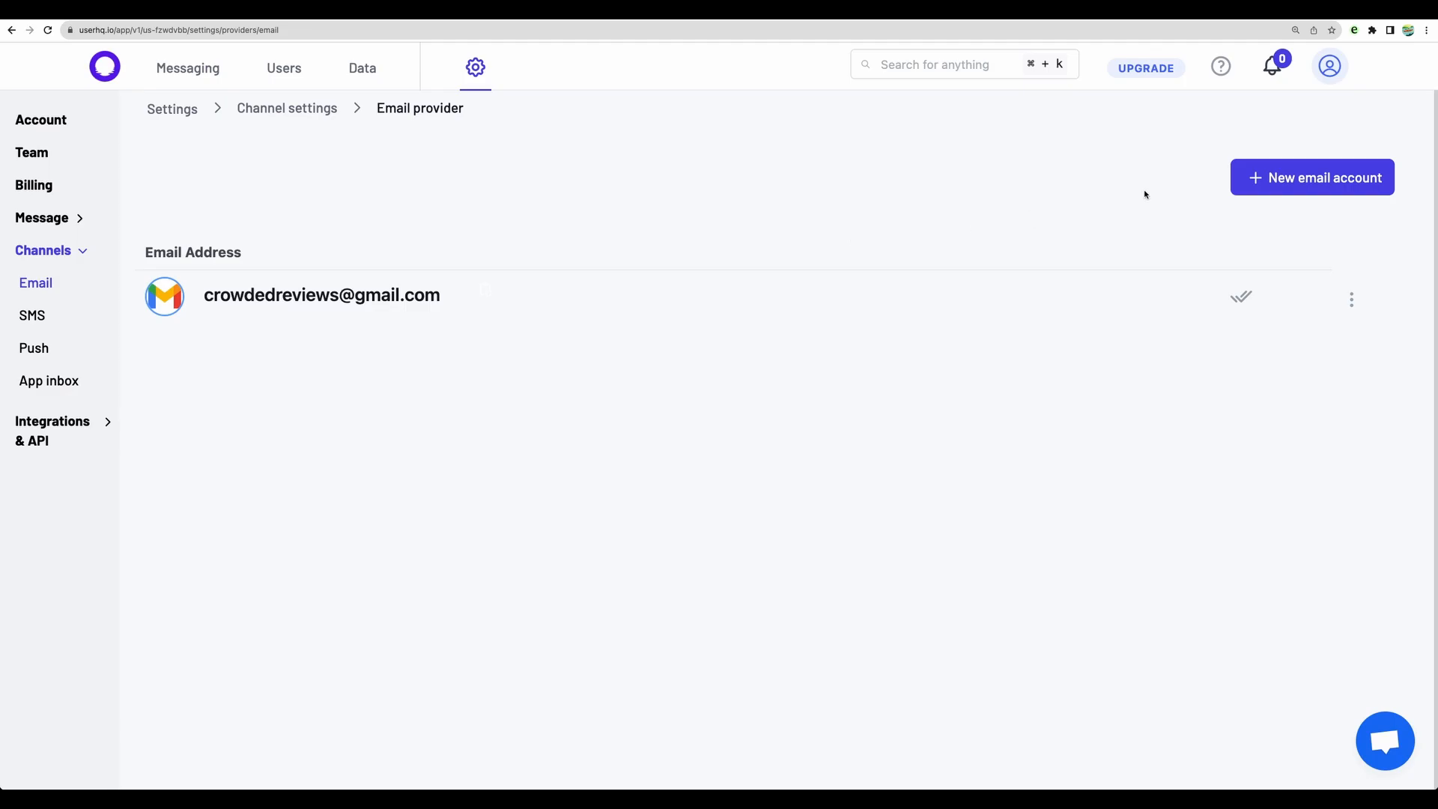
Step: Examine the IMAP instructions for adding a new Google email account and back out of the setup
left_click(1290, 178)
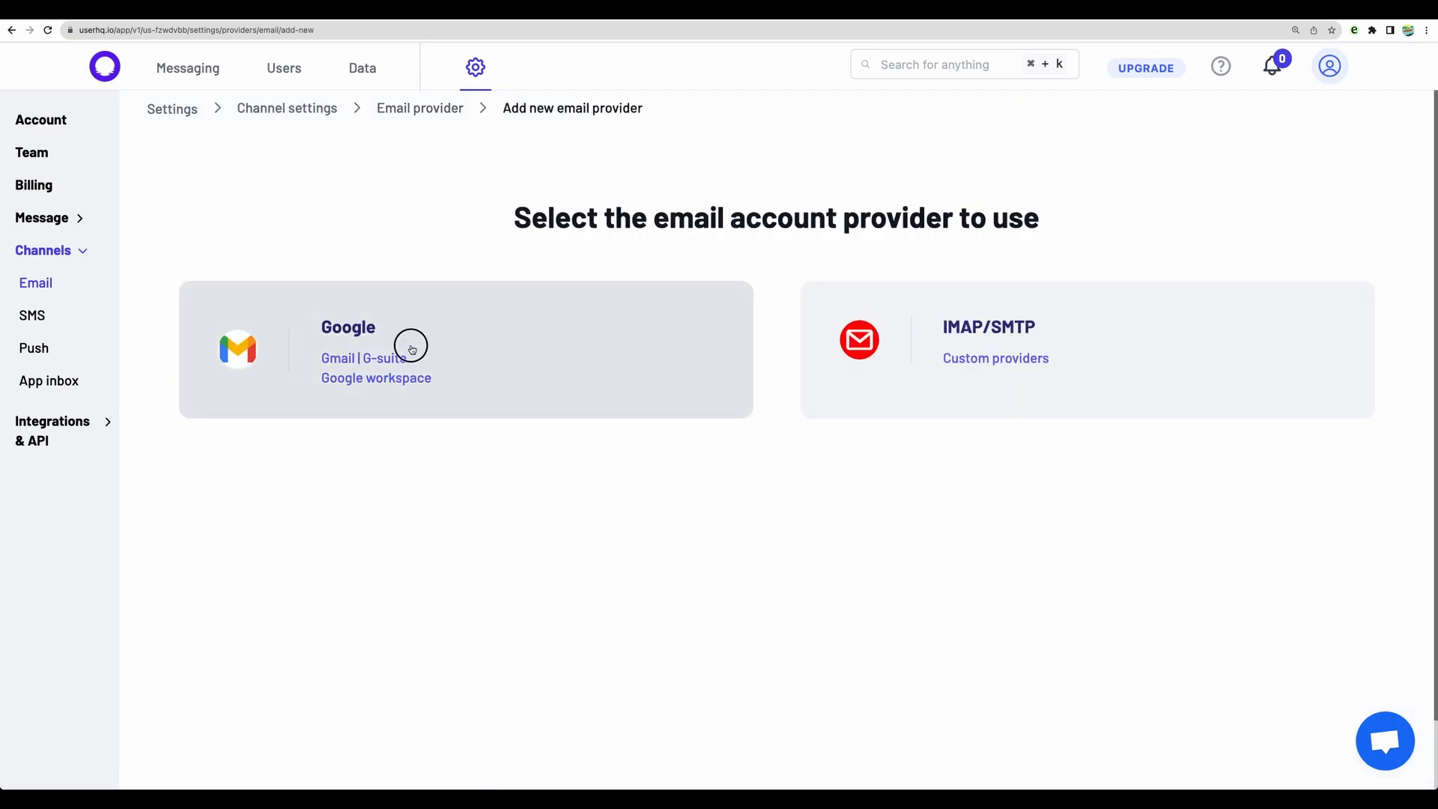
left_click(412, 350)
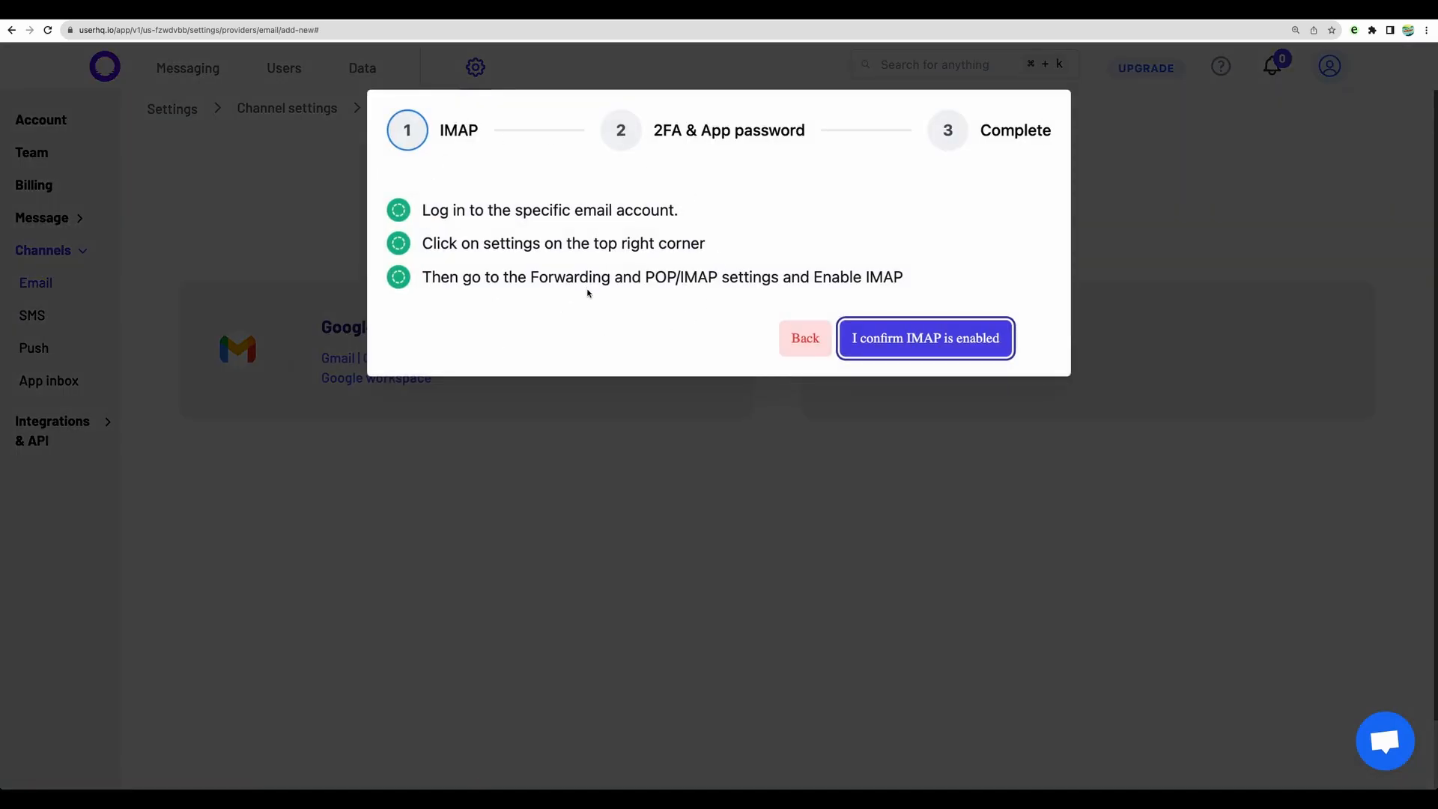
left_click(818, 350)
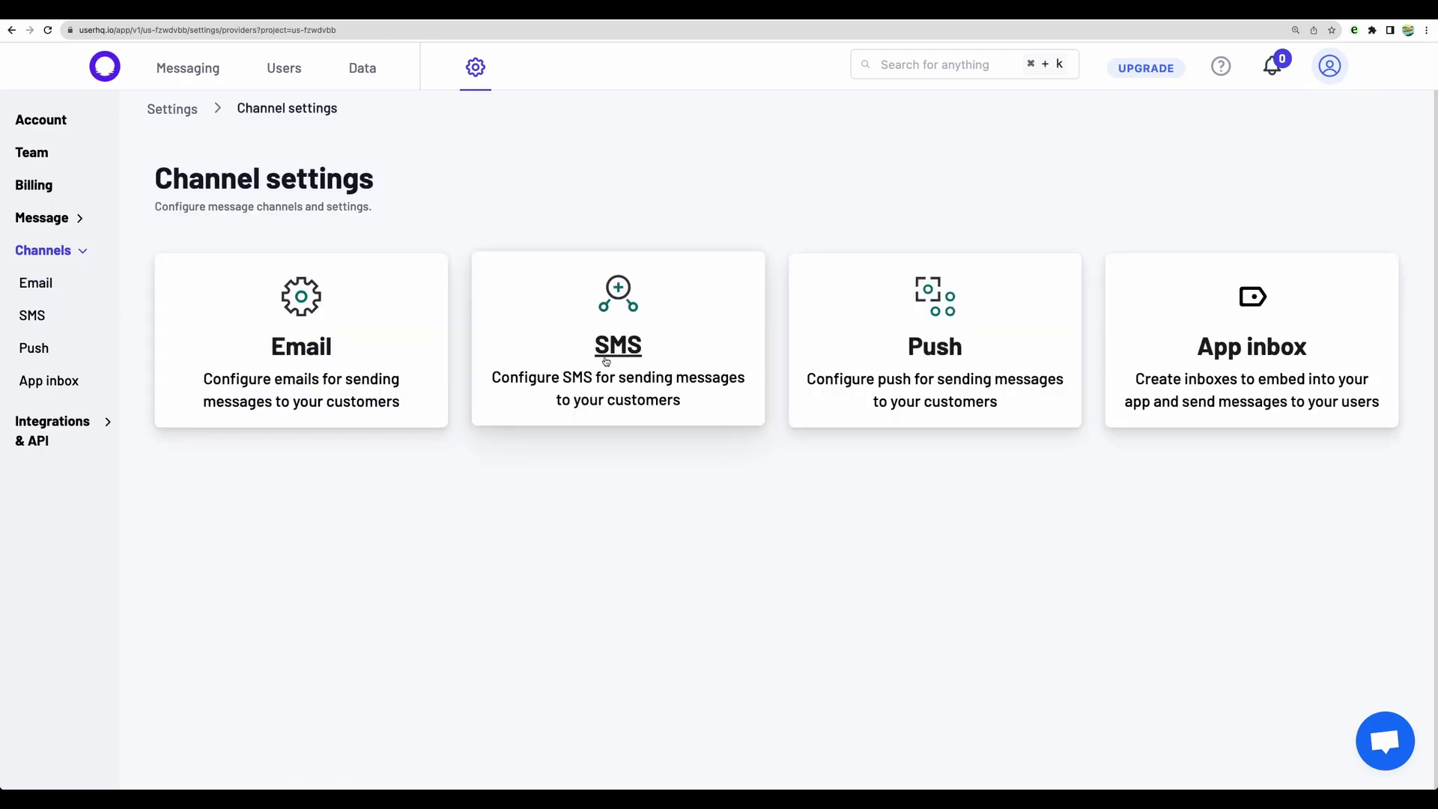
Step: Review the connected SMS provider in the channel settings and examine the account setup page in the Twilio console
left_click(594, 364)
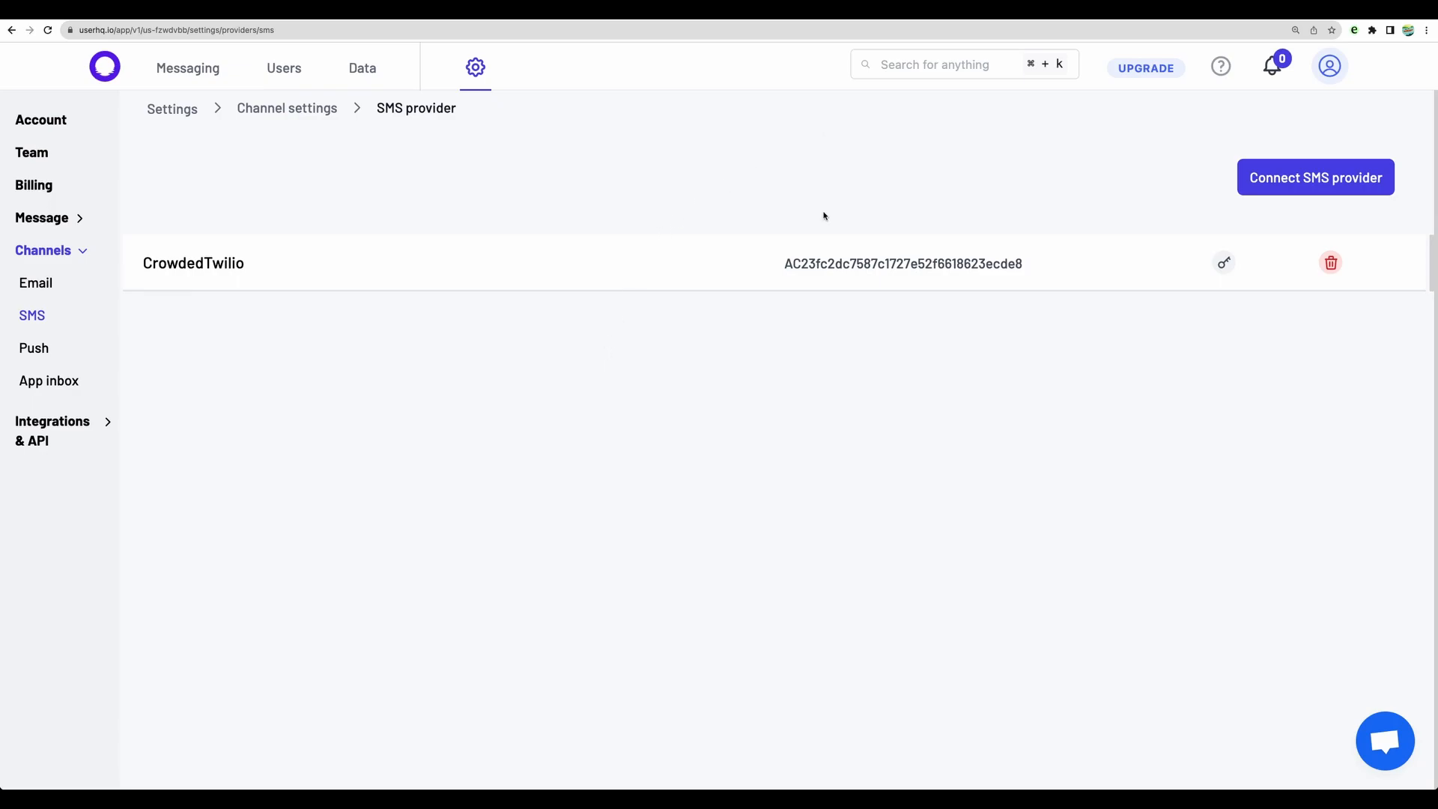
left_click_drag(824, 211, 843, 312)
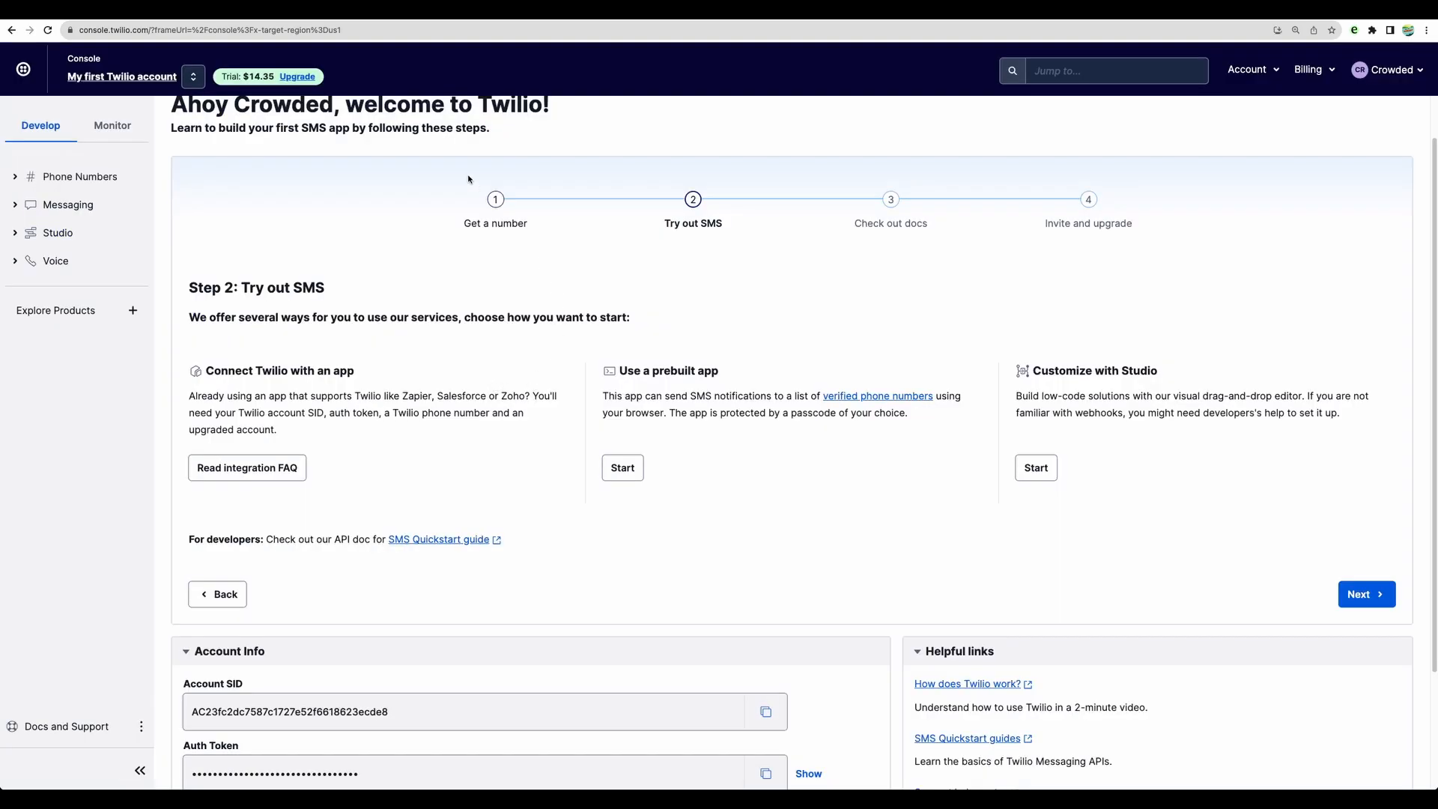
scroll(464, 274, "up", 1)
scroll(464, 274, "down", 1)
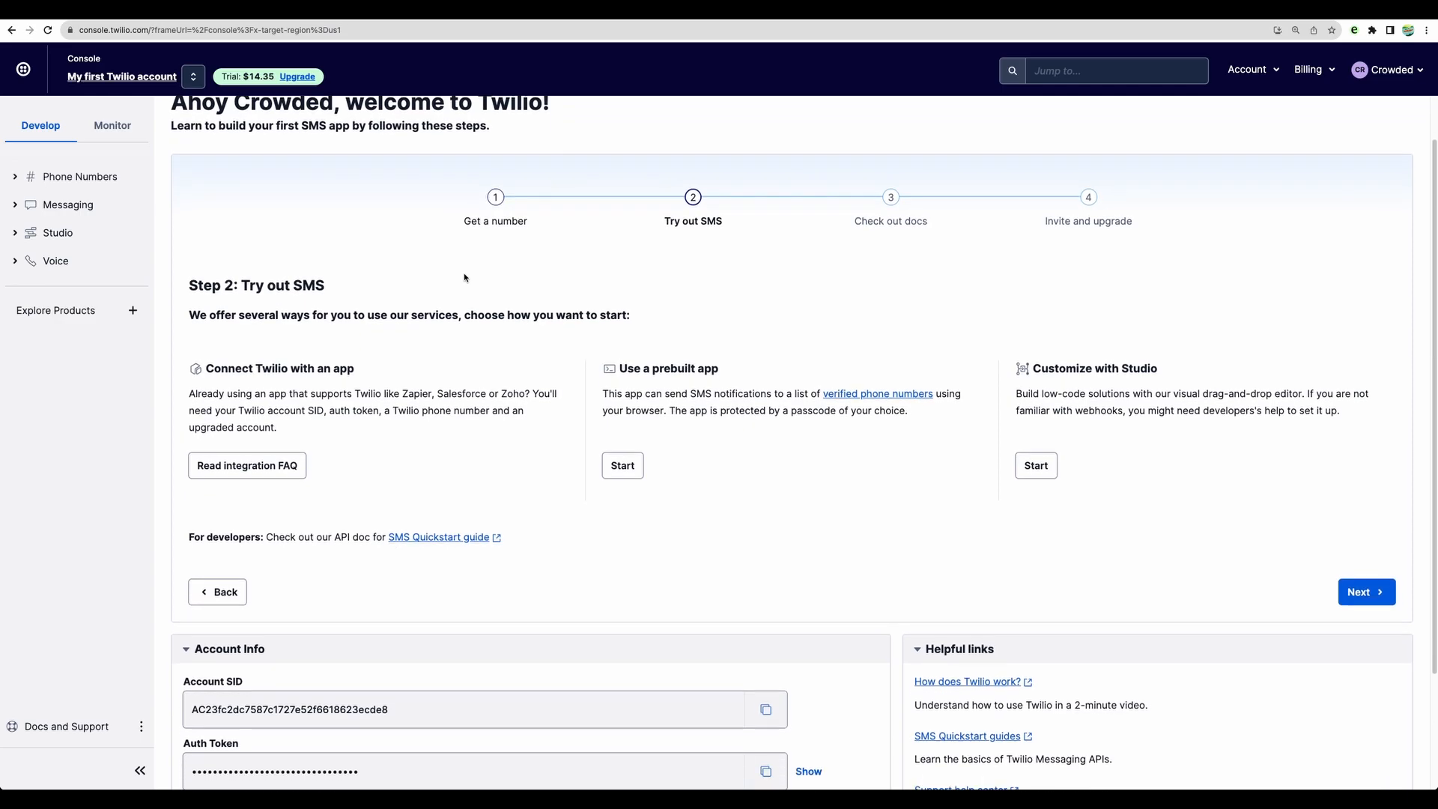
scroll(464, 278, "down", 1)
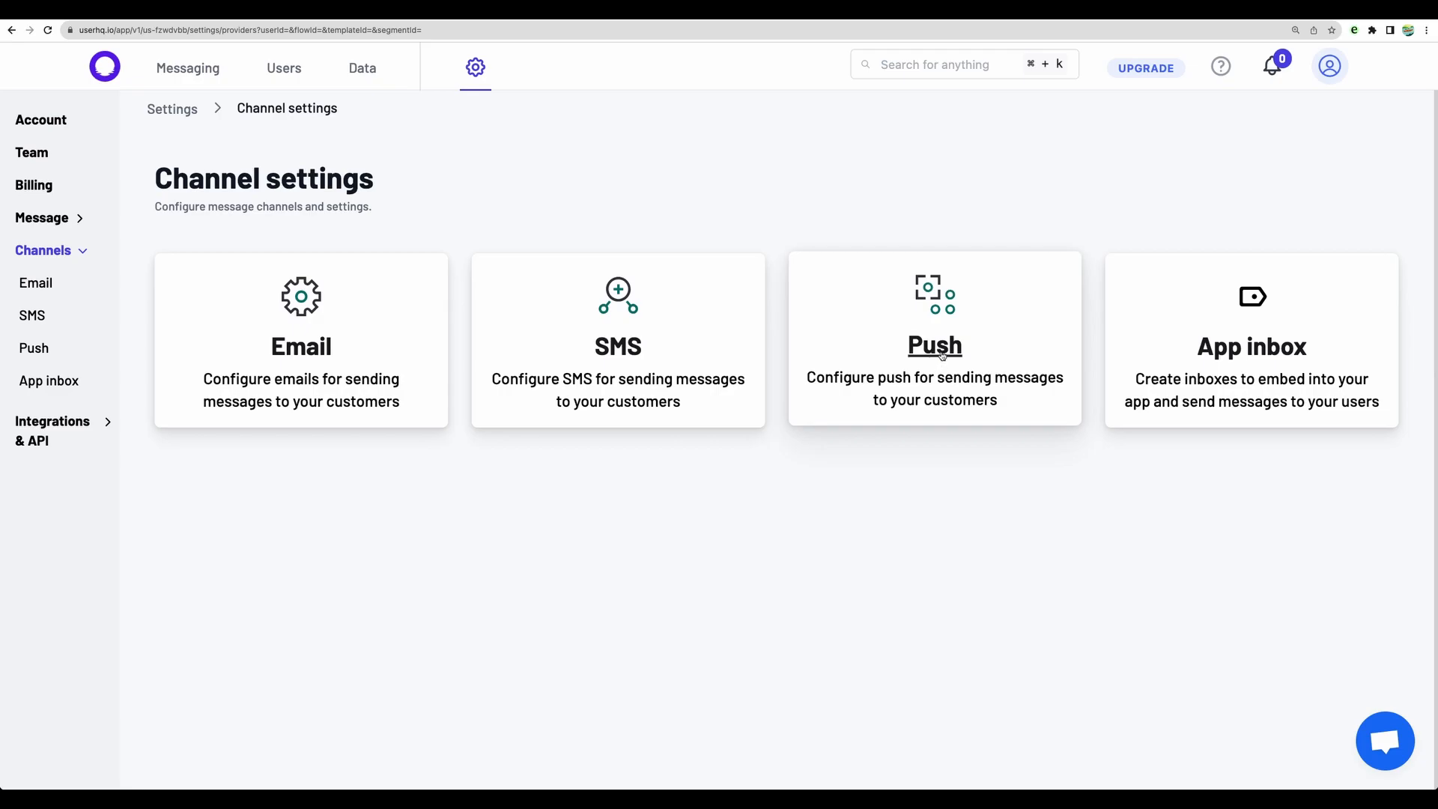
Step: Review the FCM push provider in the channel settings and read the documentation on setting up push with Google FCM
left_click(941, 353)
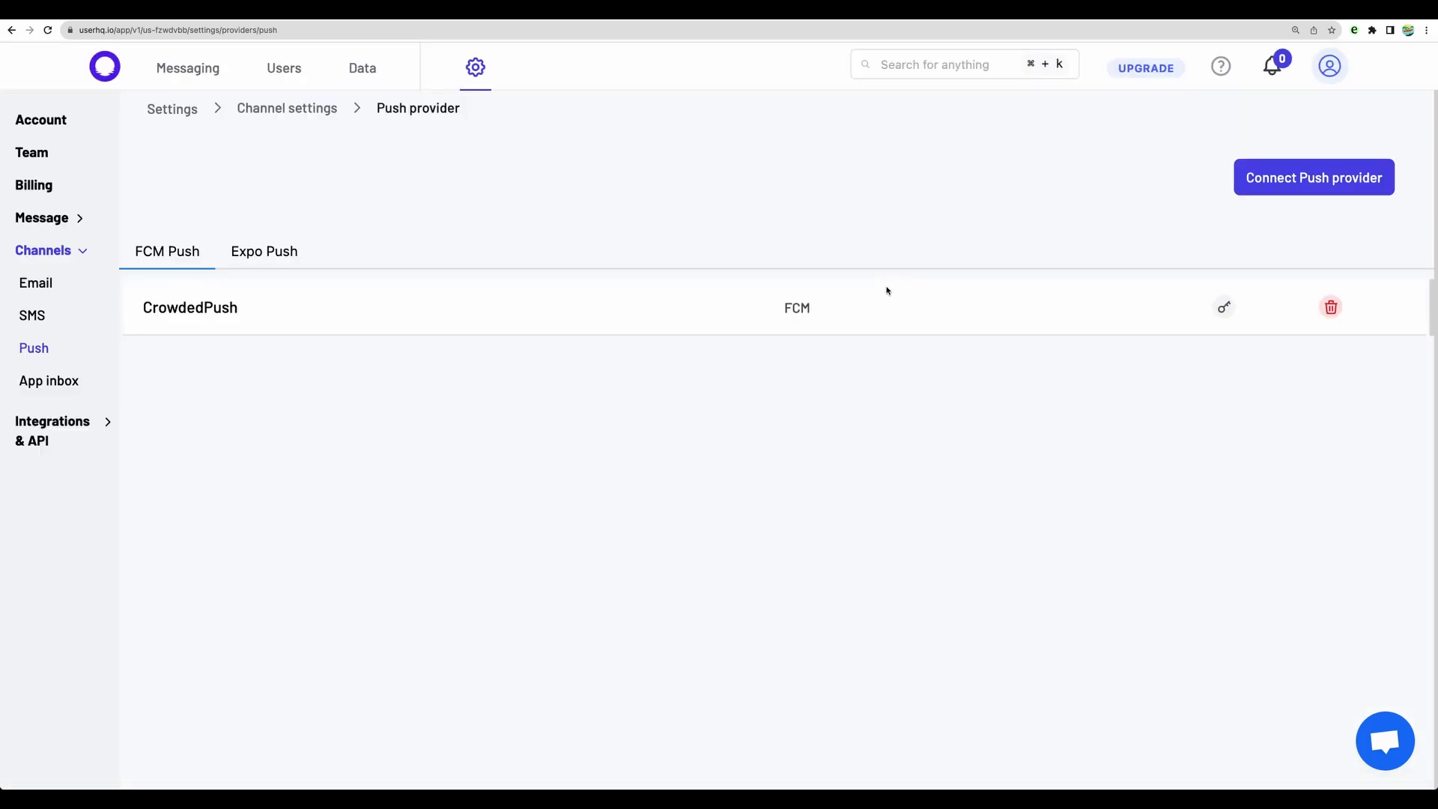
double_click(782, 311)
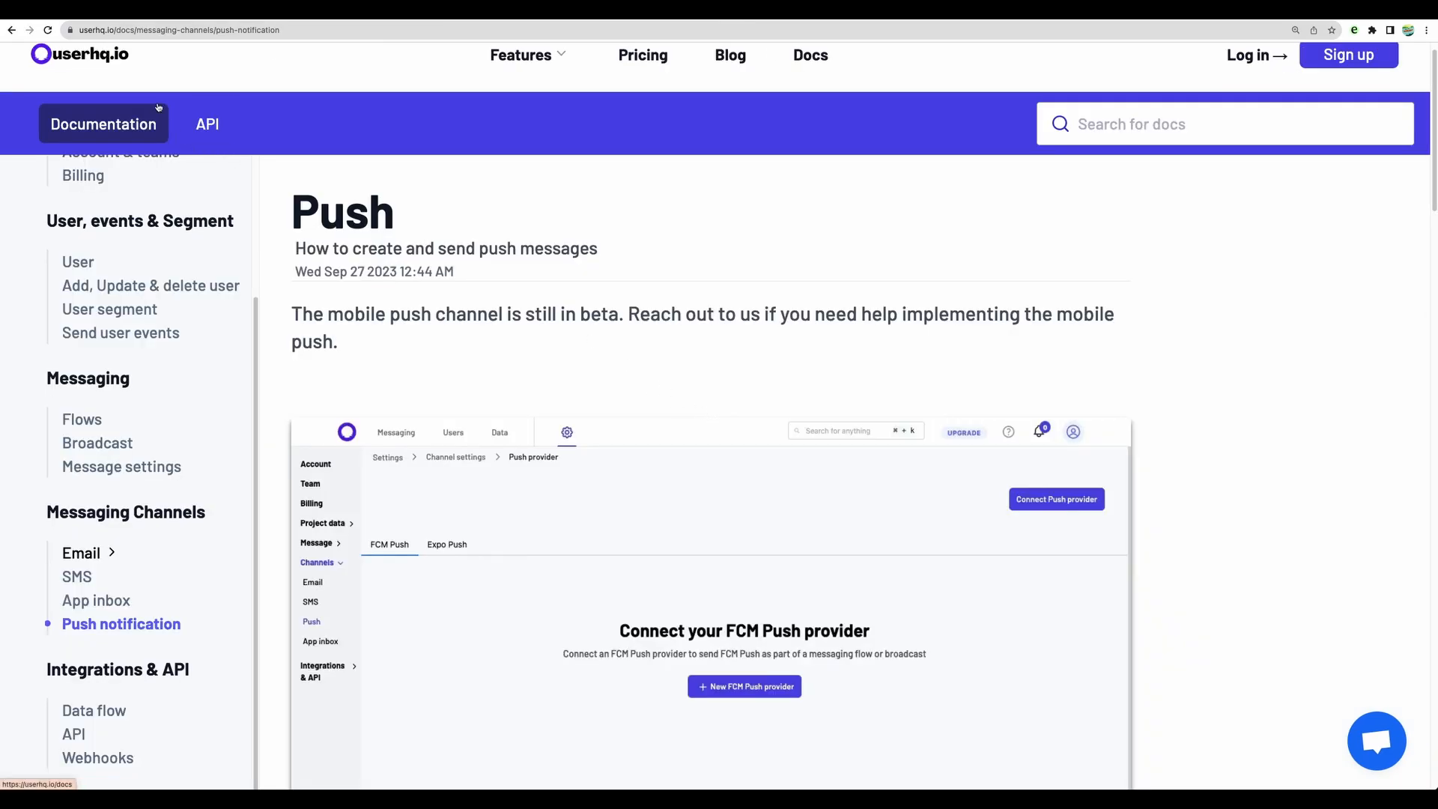
scroll(659, 461, "down", 10)
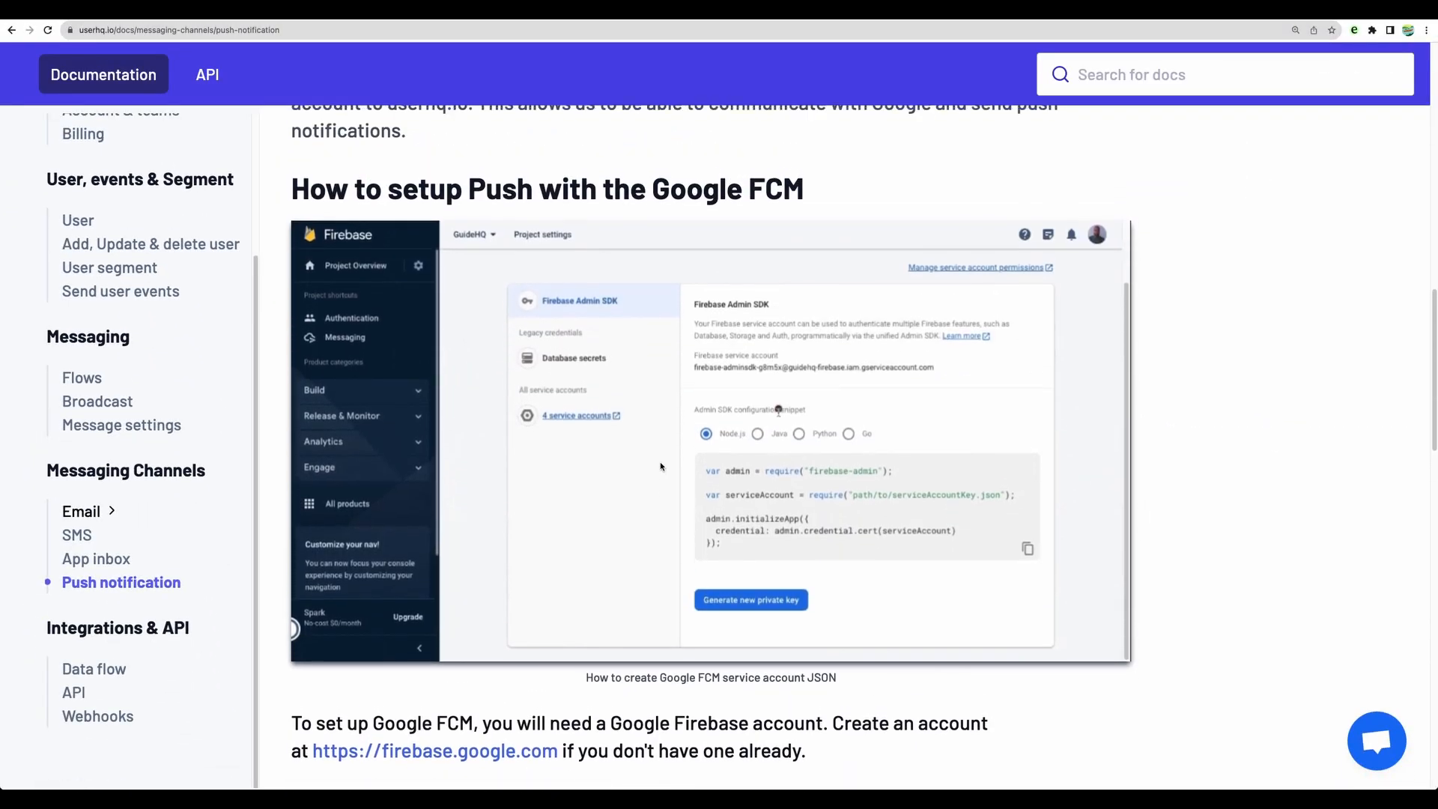
left_click_drag(309, 750, 600, 750)
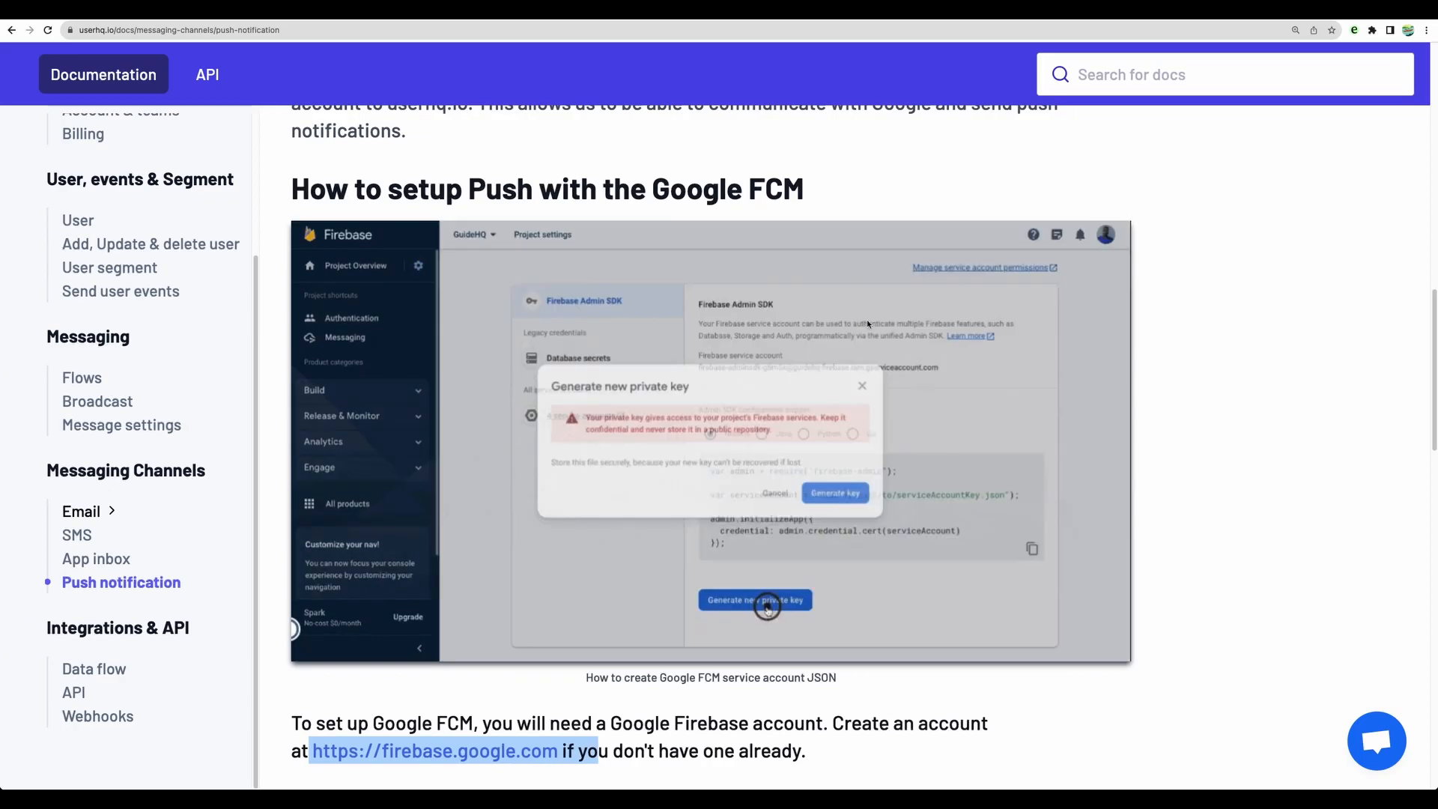
scroll(711, 449, "down", 3)
scroll(637, 563, "down", 2)
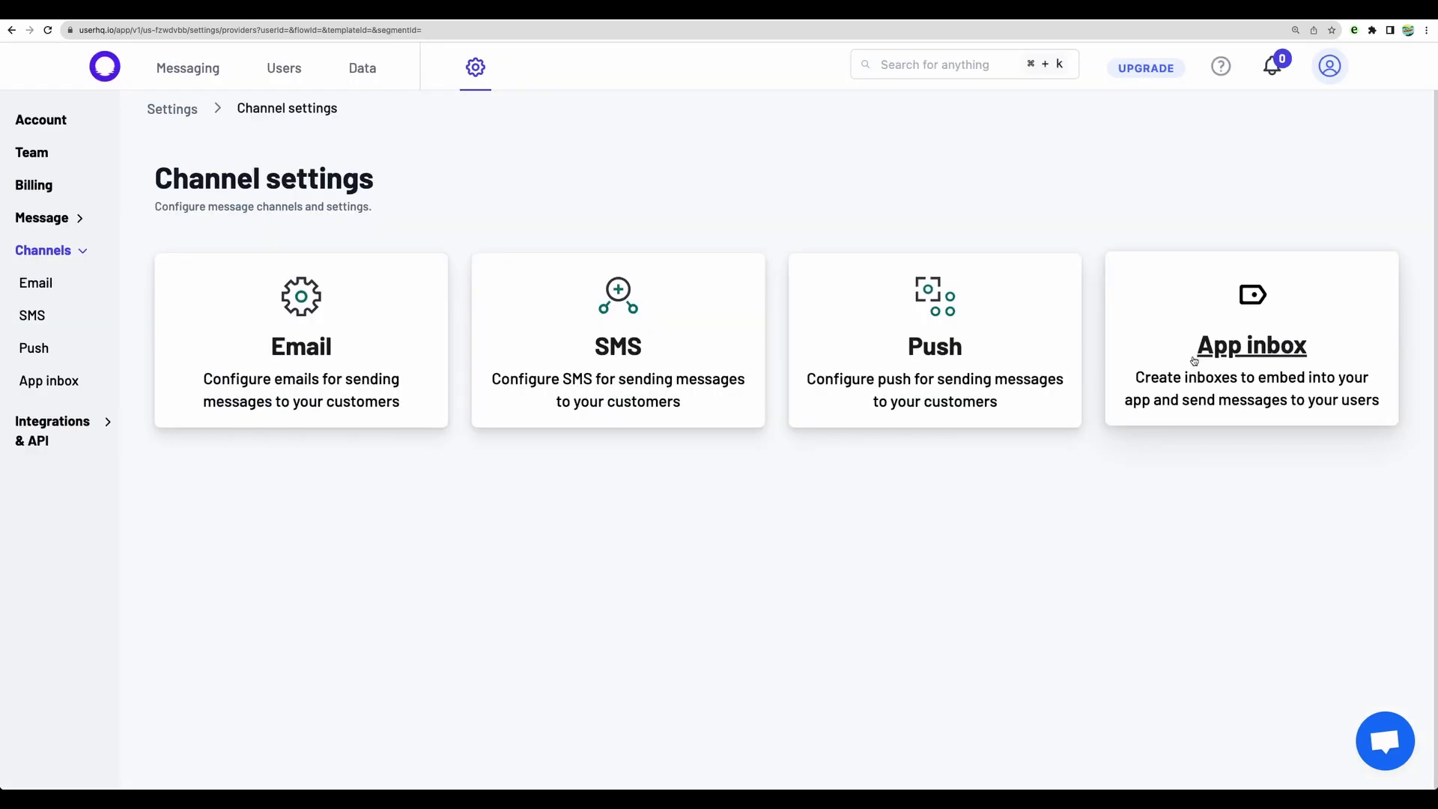
Step: Open the app inbox channel settings and read the documentation on its integration code and user identification
left_click(1241, 352)
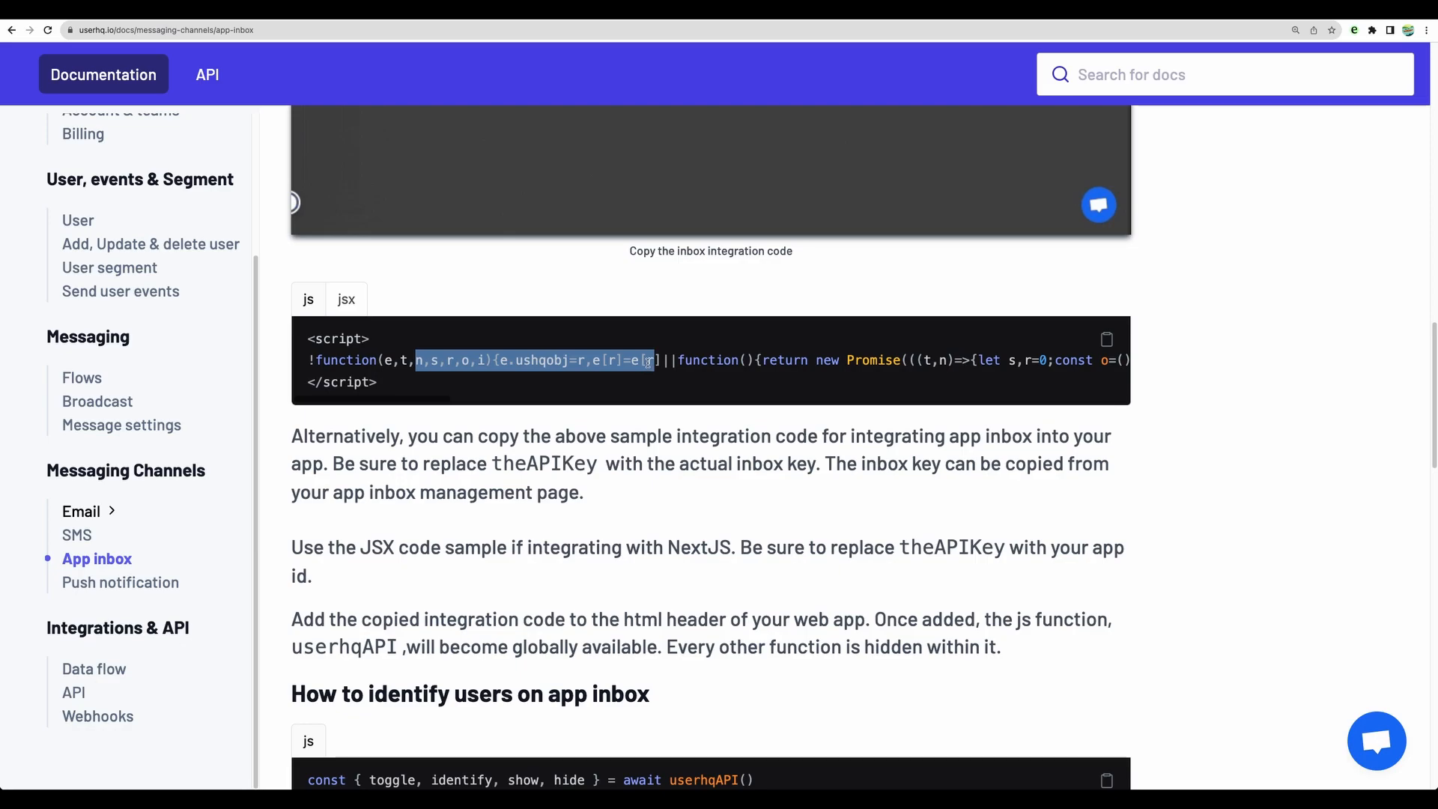
left_click(655, 514)
scroll(654, 513, "down", 2)
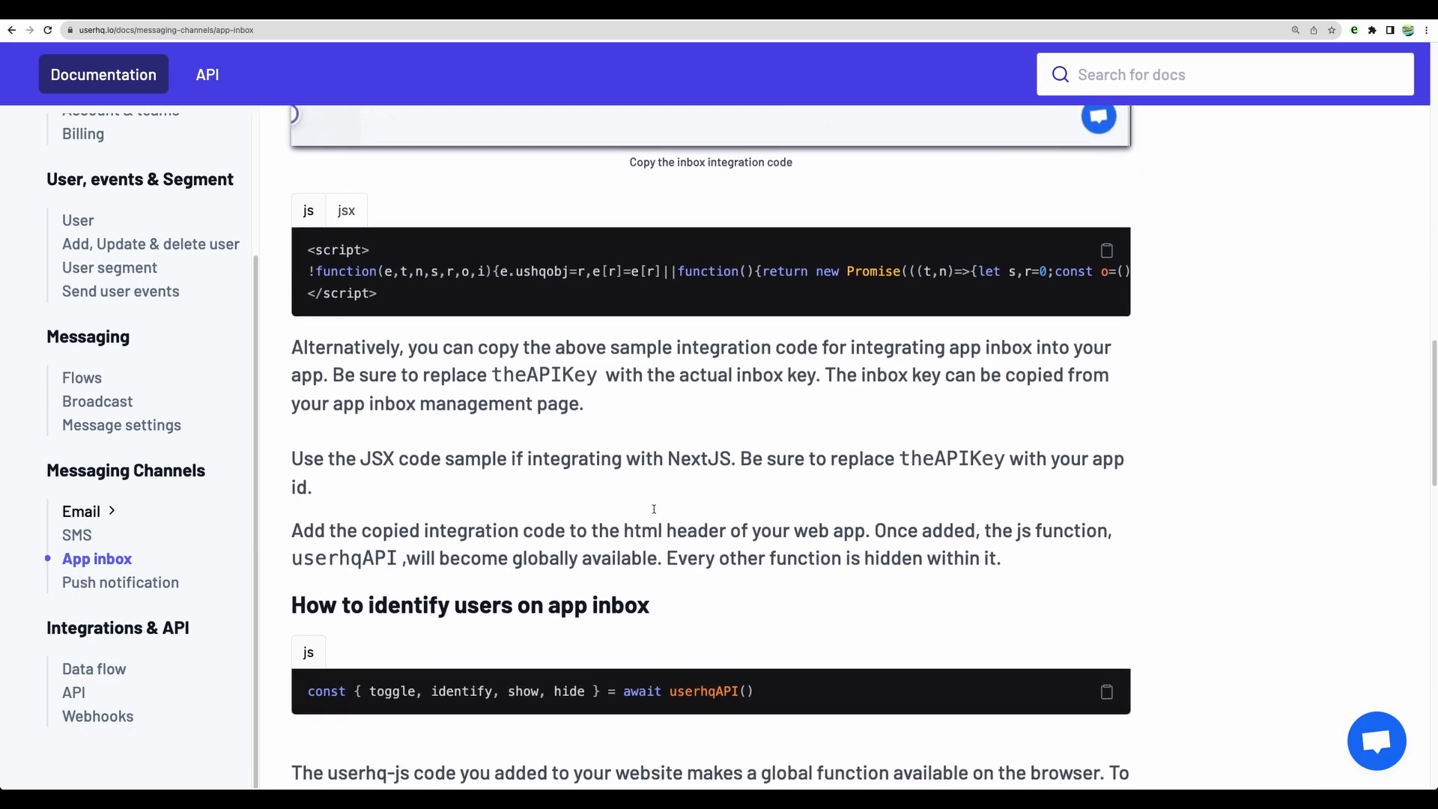
scroll(653, 513, "down", 2)
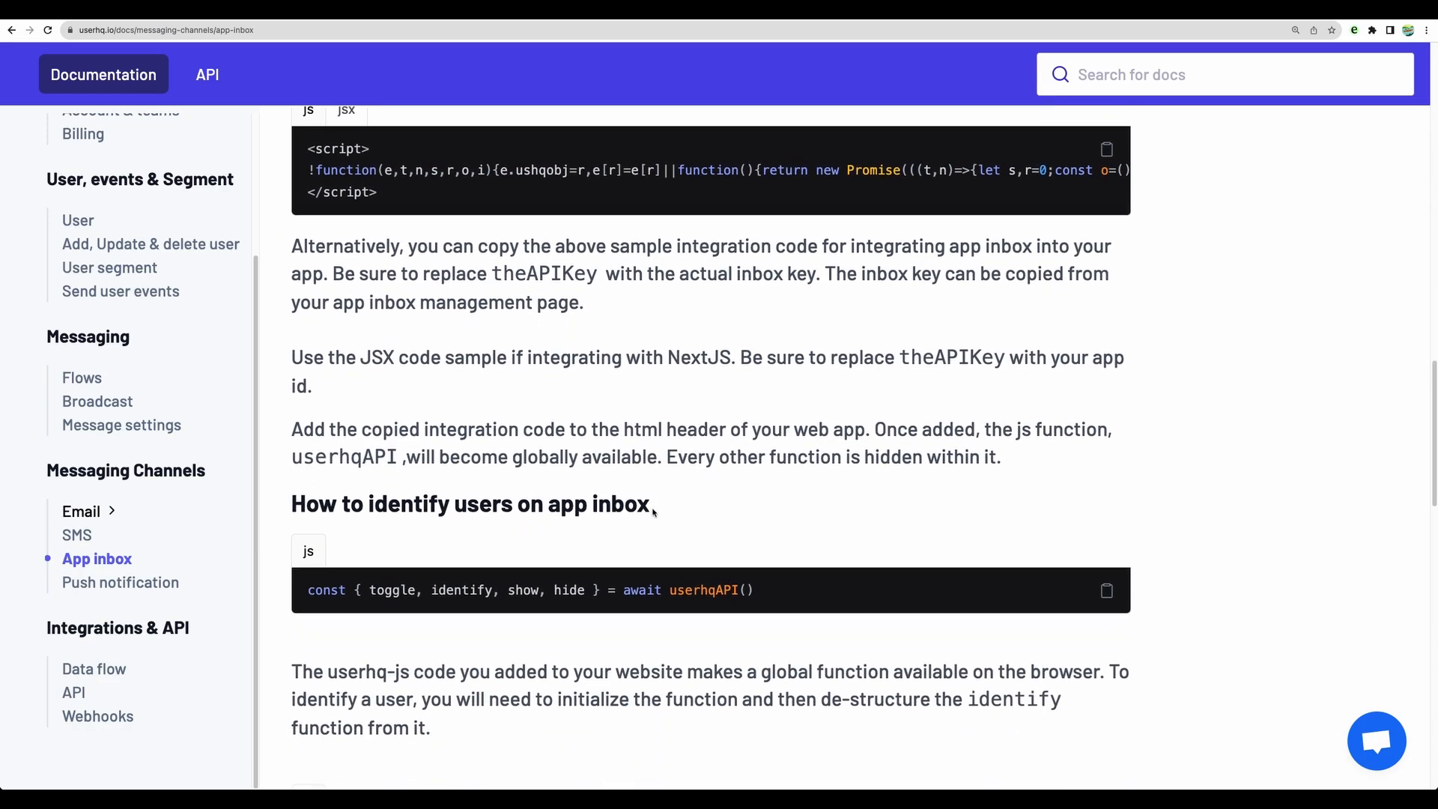
scroll(654, 513, "down", 3)
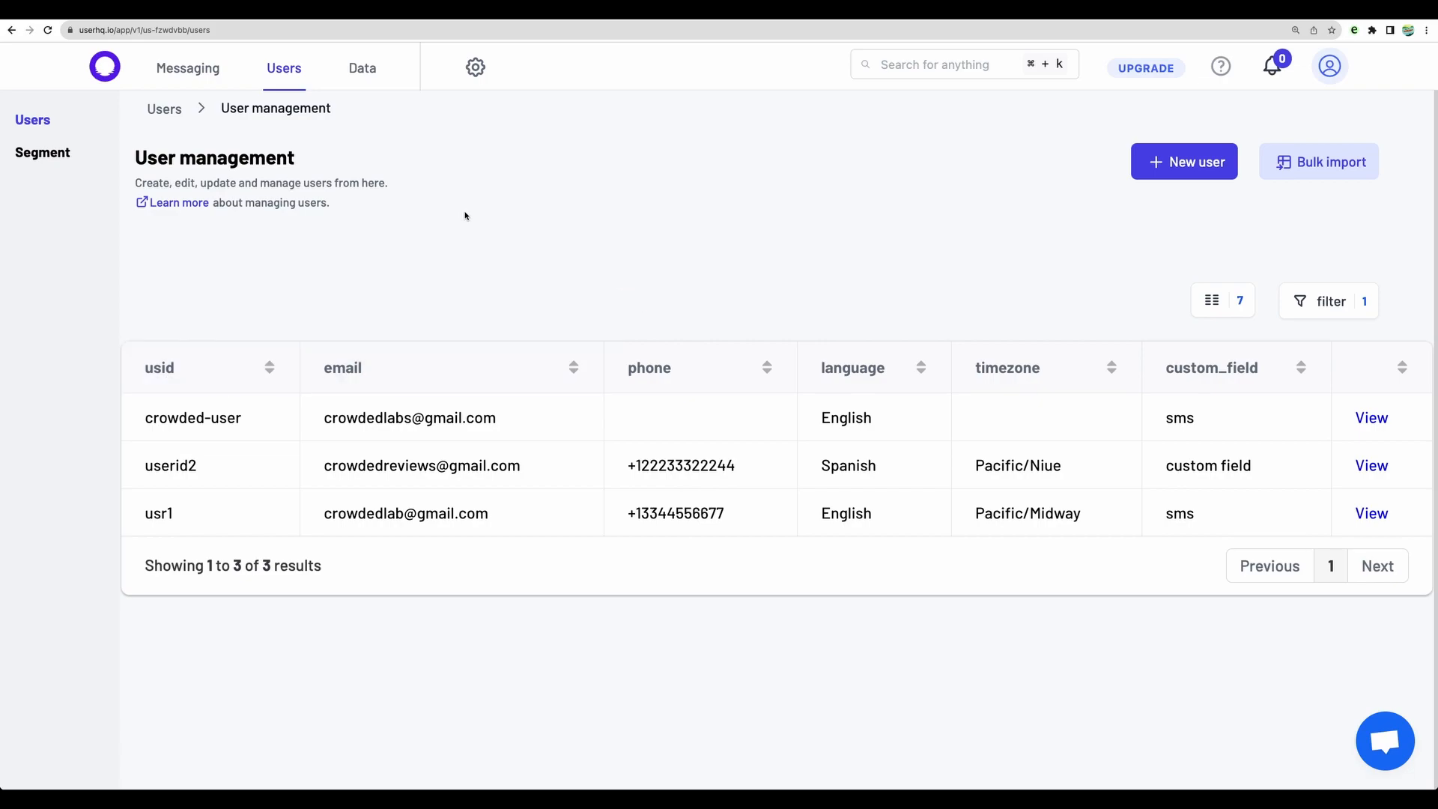
Step: Open the field registry in the message settings and examine the default user fields and the custom_field entry
left_click(475, 68)
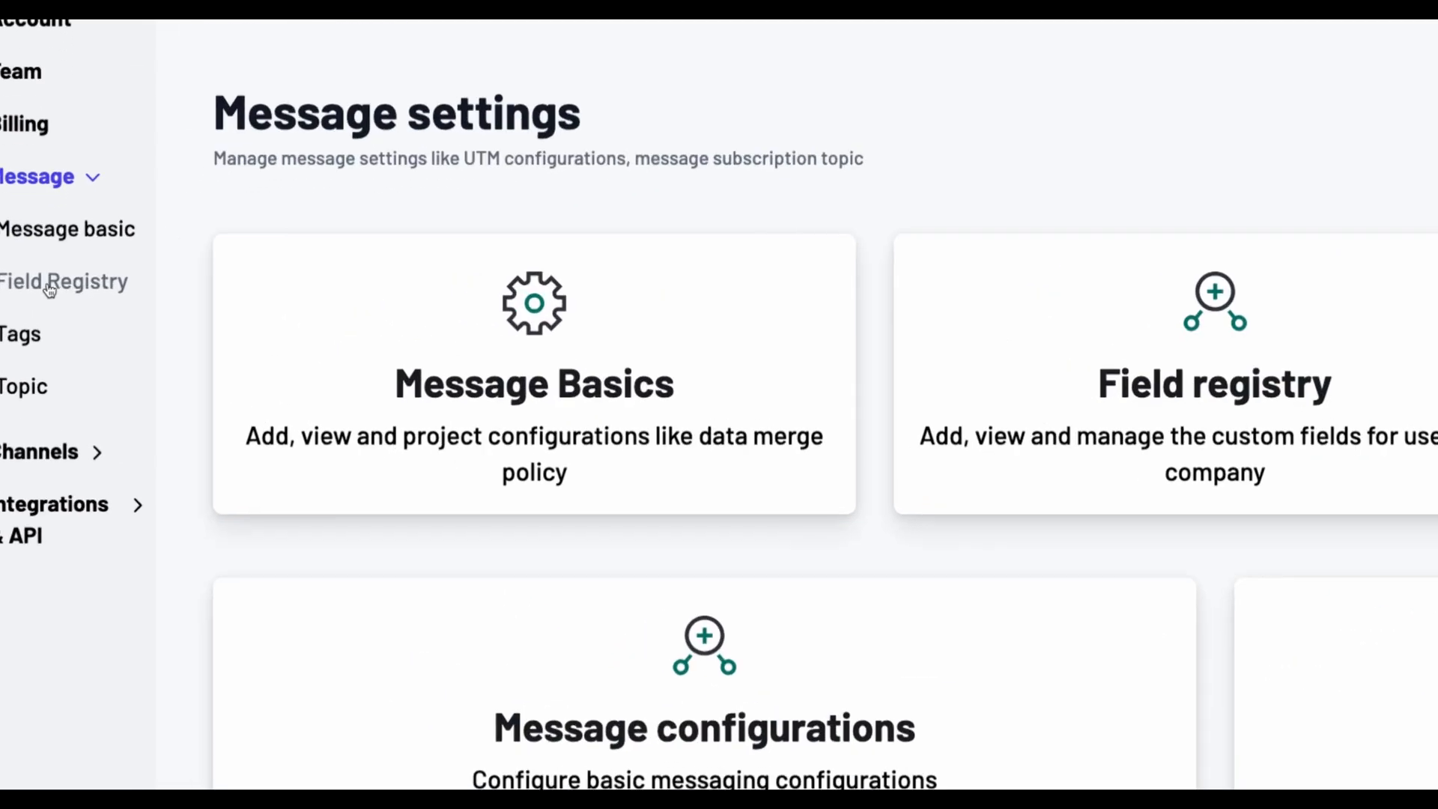
left_click(49, 290)
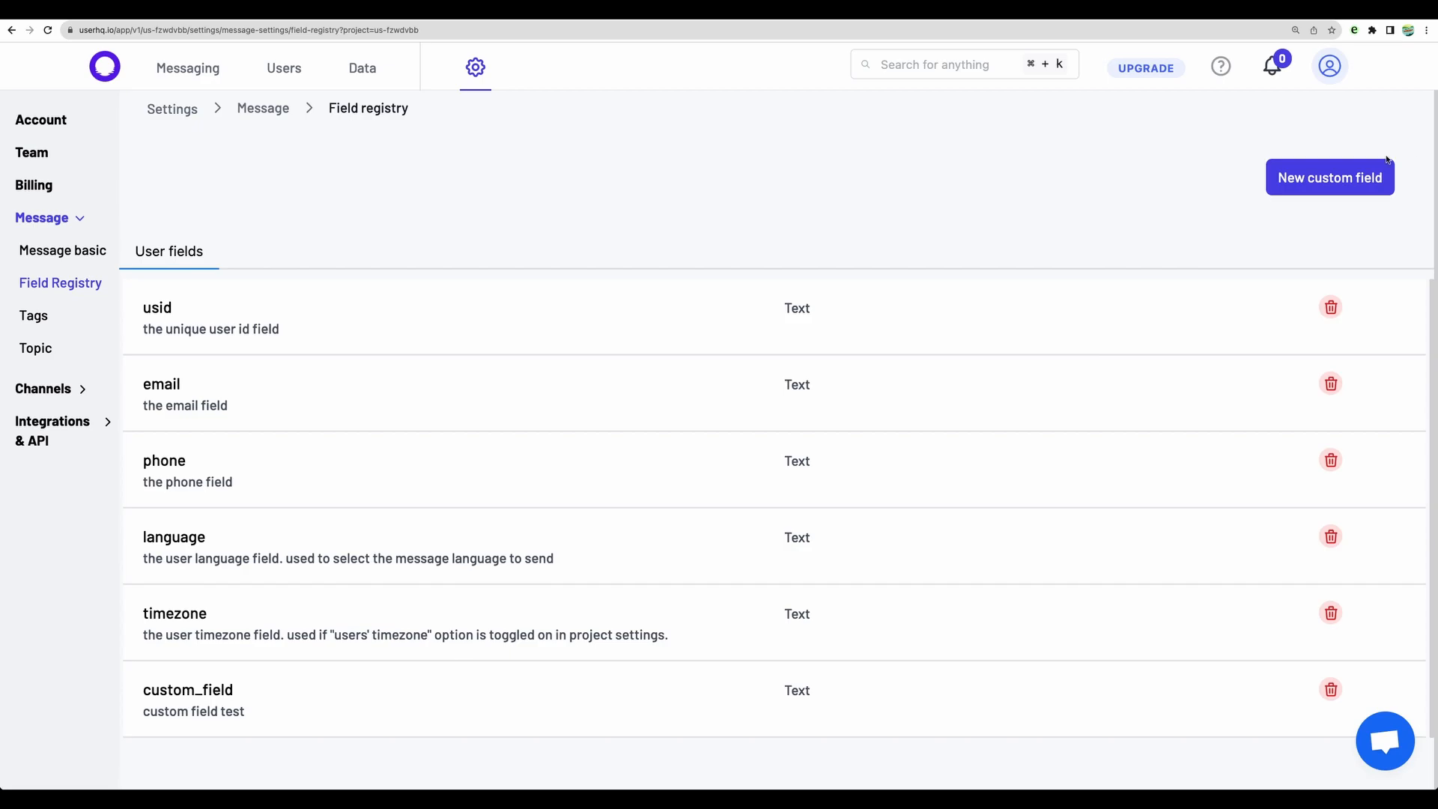
left_click_drag(159, 307, 372, 667)
left_click(372, 667)
left_click_drag(145, 690, 234, 690)
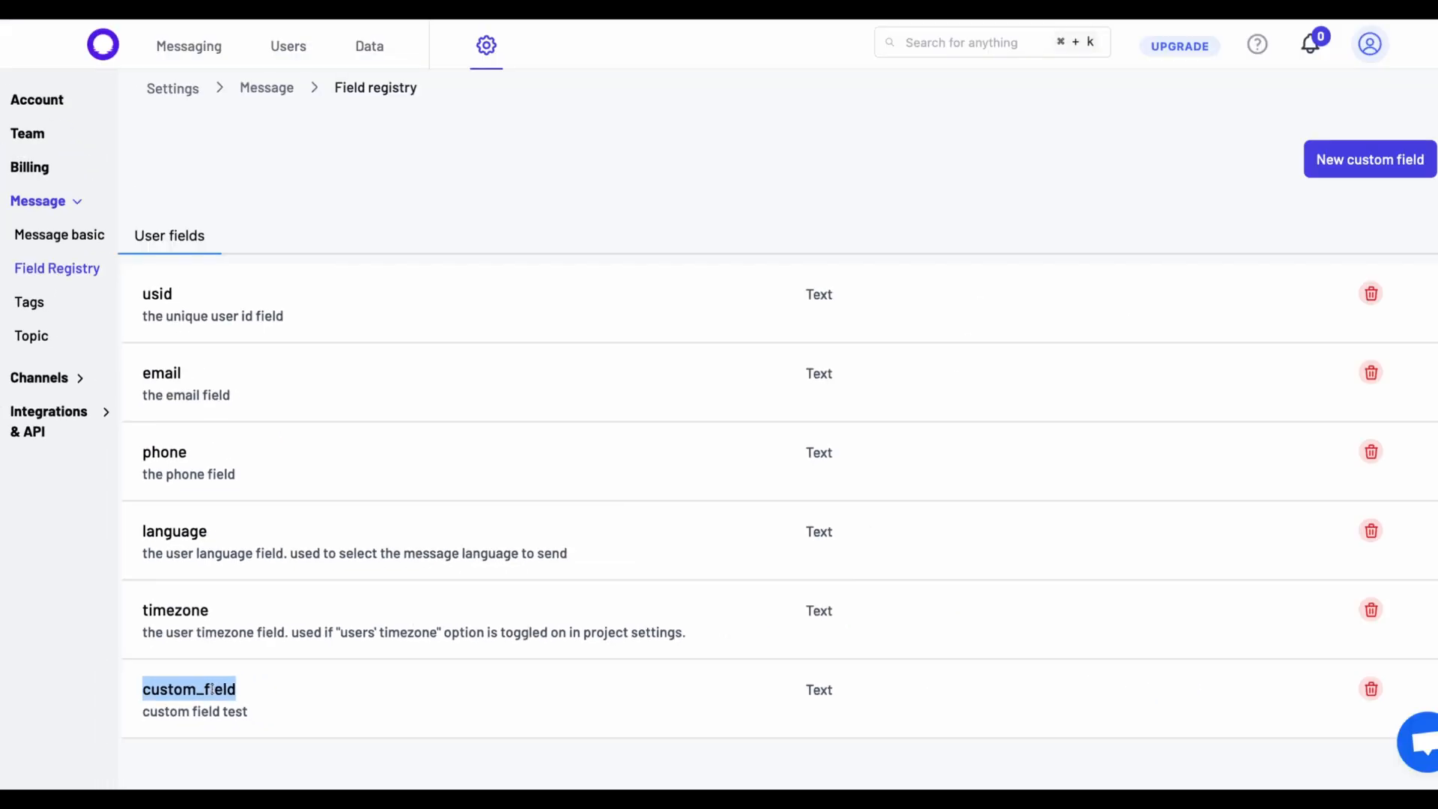
Step: Open the Paying clients user segment for condition editing and add an attribute condition
left_click(294, 48)
left_click(45, 154)
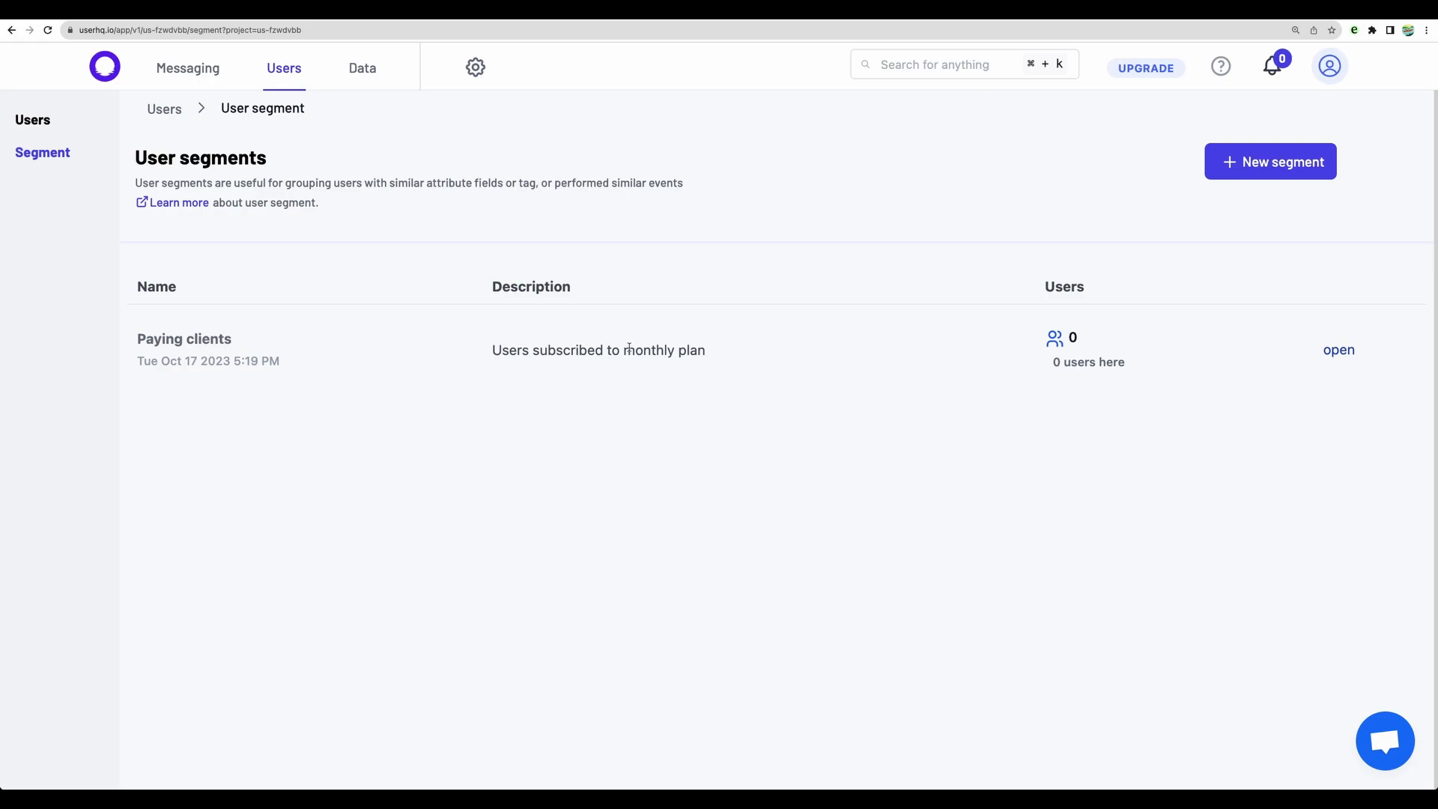
left_click(1338, 351)
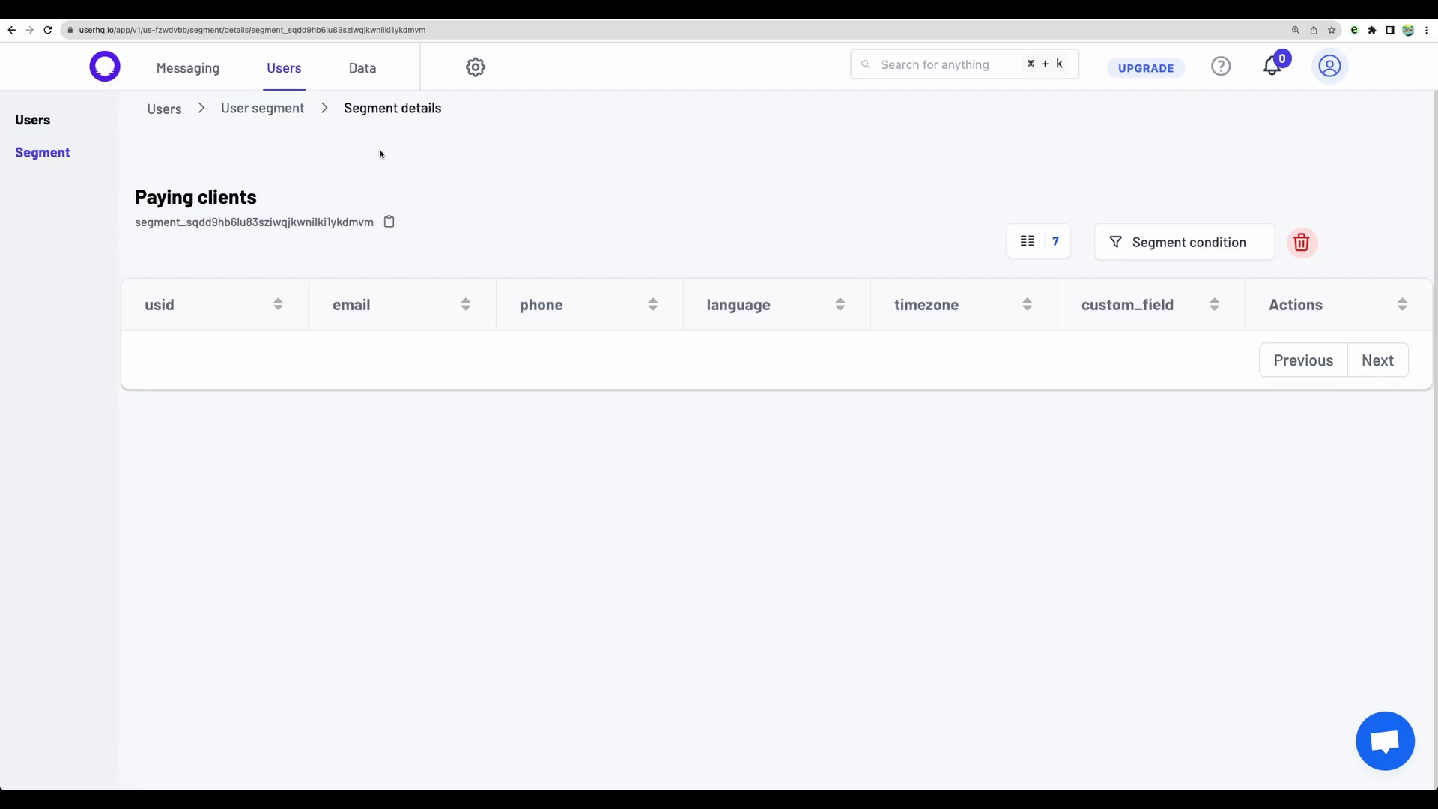
left_click(1189, 252)
left_click(132, 244)
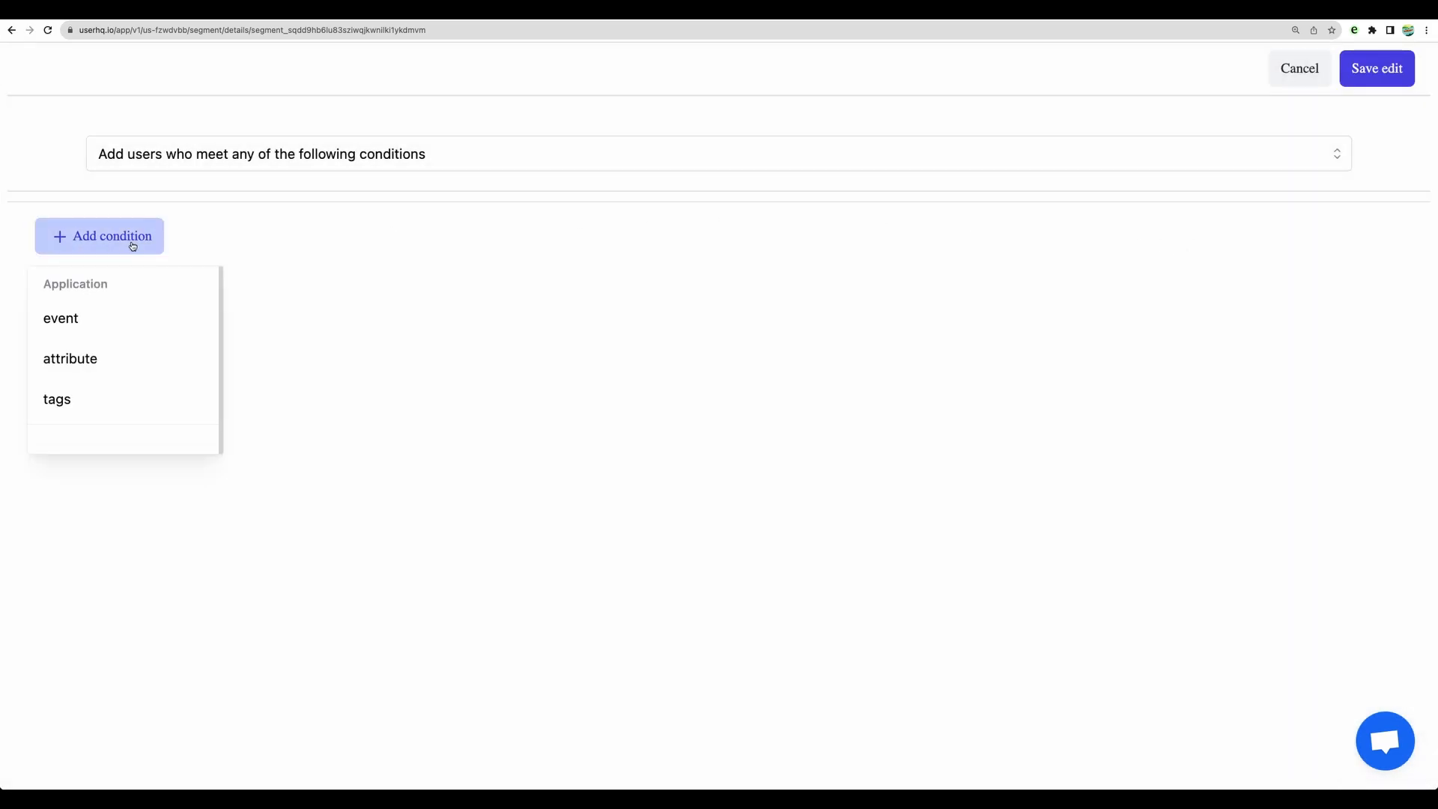
left_click(118, 363)
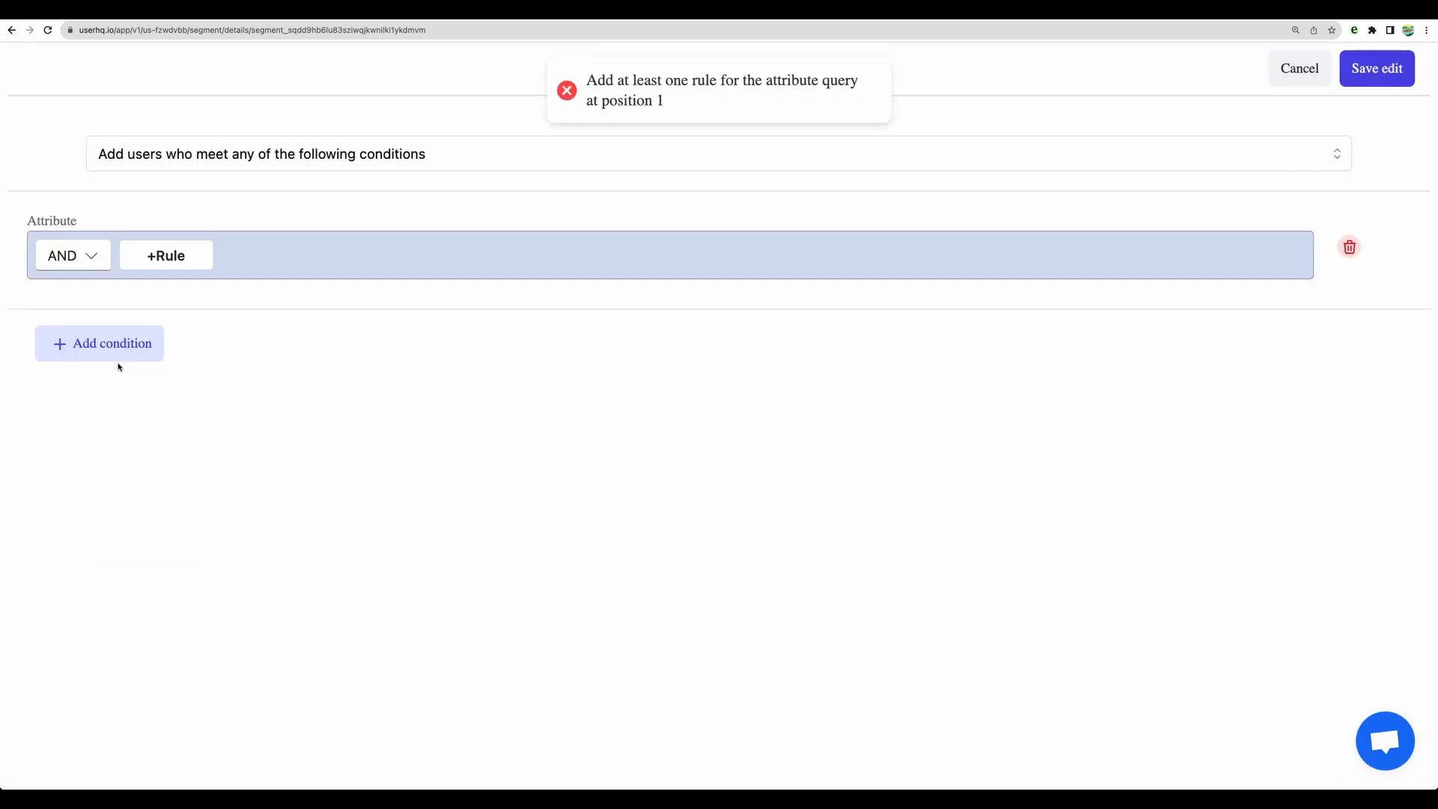
Step: Add a rule matching custom_field = "custom field" to the attribute condition and save the segment edit
left_click(209, 167)
left_click(156, 258)
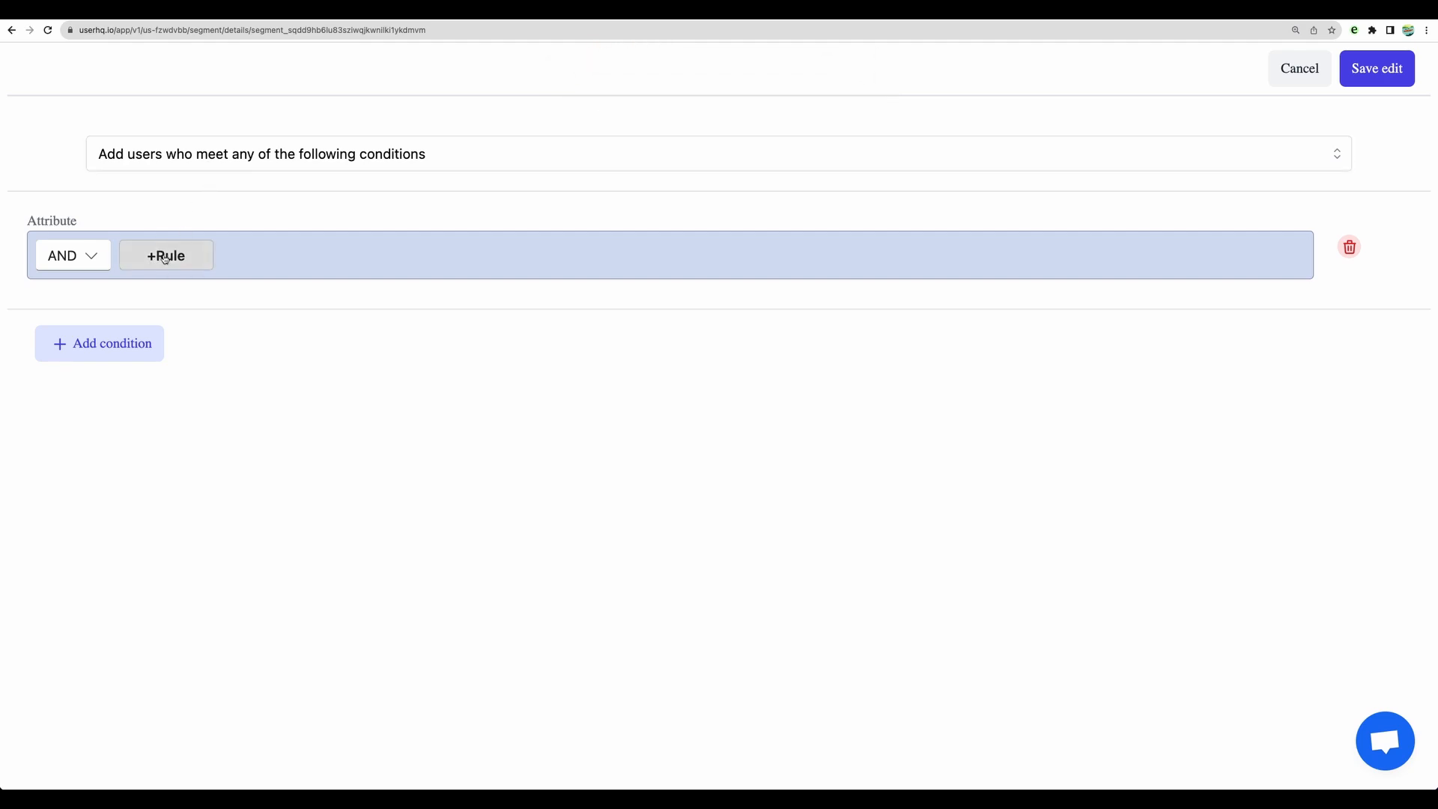
left_click(128, 297)
left_click(120, 398)
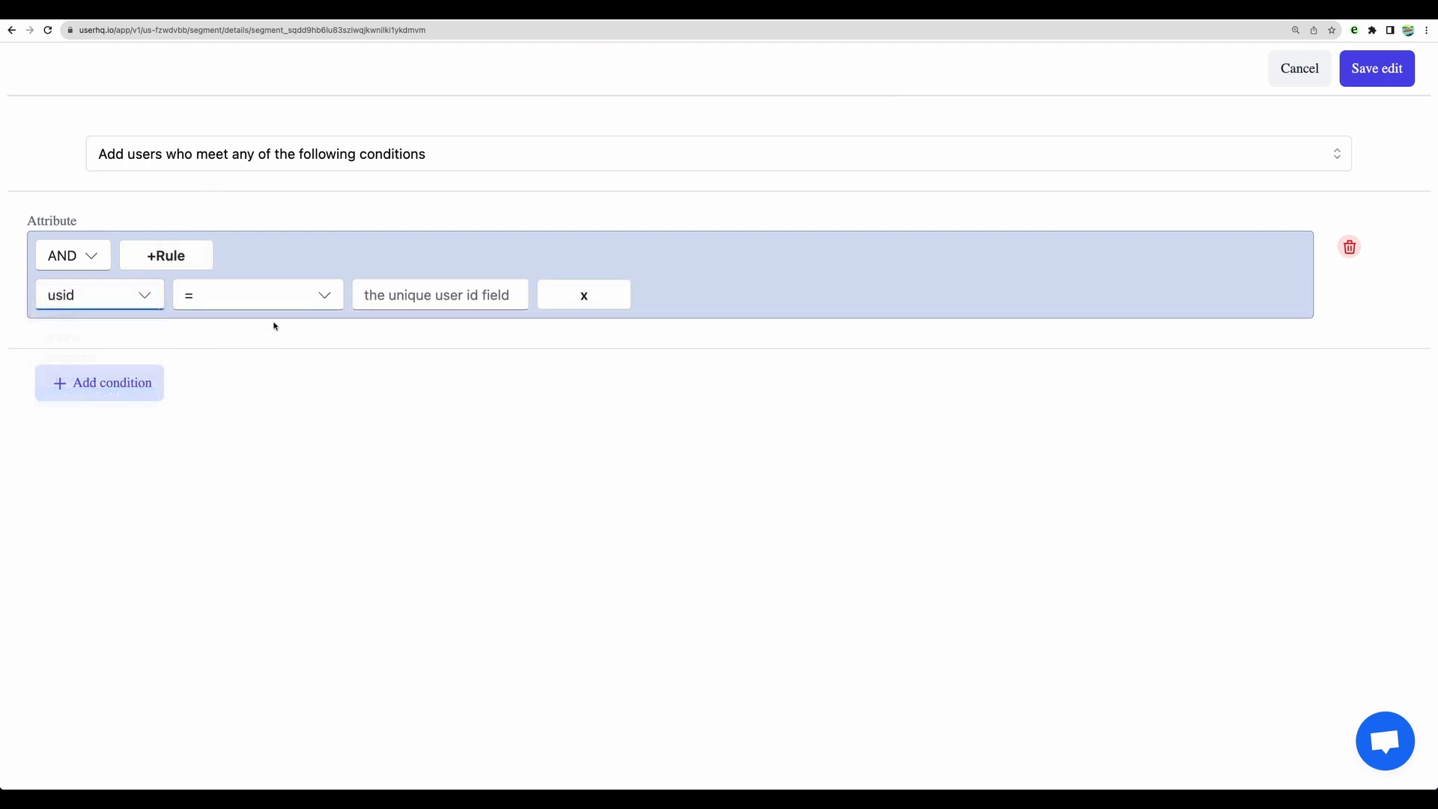
left_click(391, 297)
type("custom field")
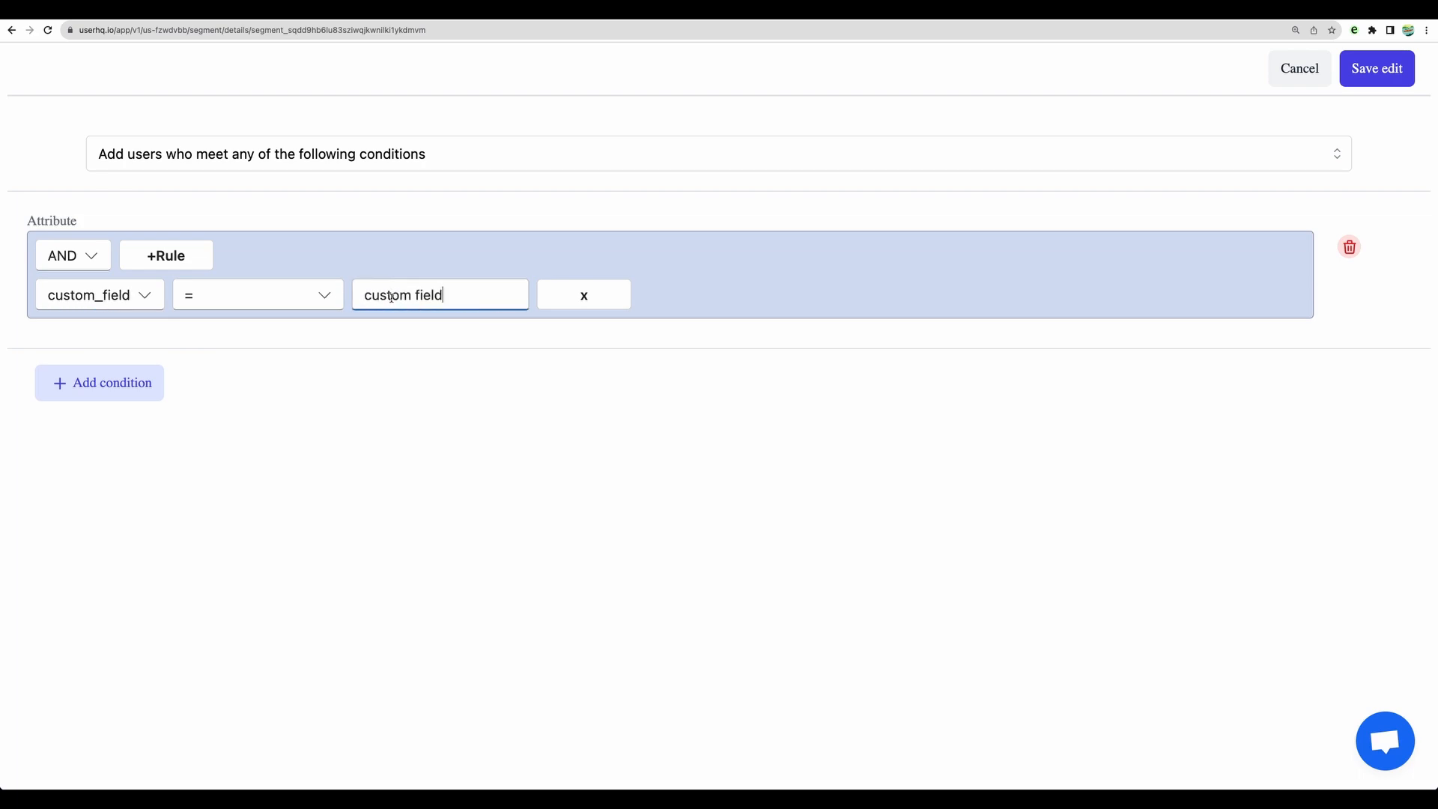
left_click(448, 361)
left_click(1378, 73)
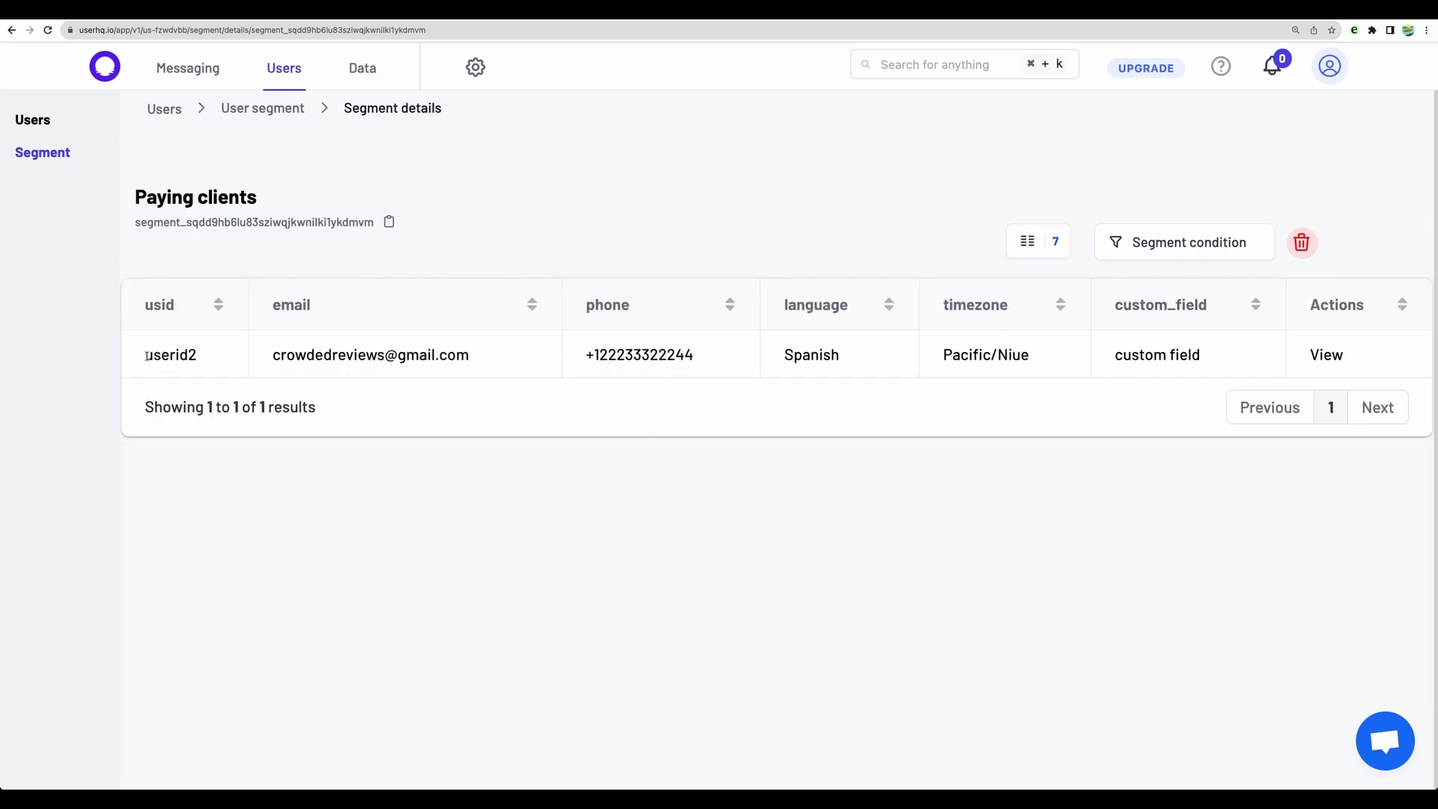
Step: Check the user ID and custom_field value of the user listed in the Paying clients segment
left_click_drag(147, 356, 200, 358)
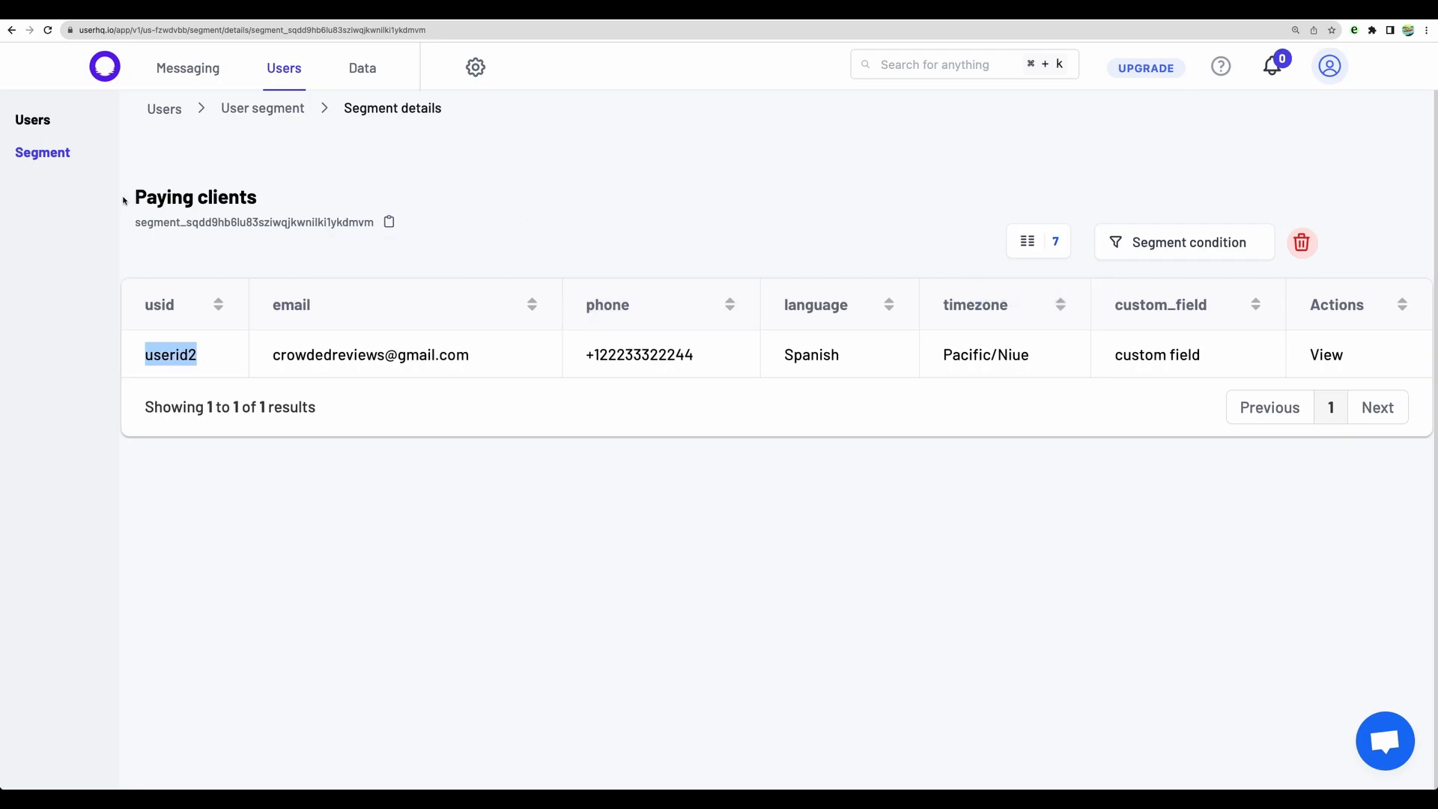
left_click_drag(124, 201, 285, 199)
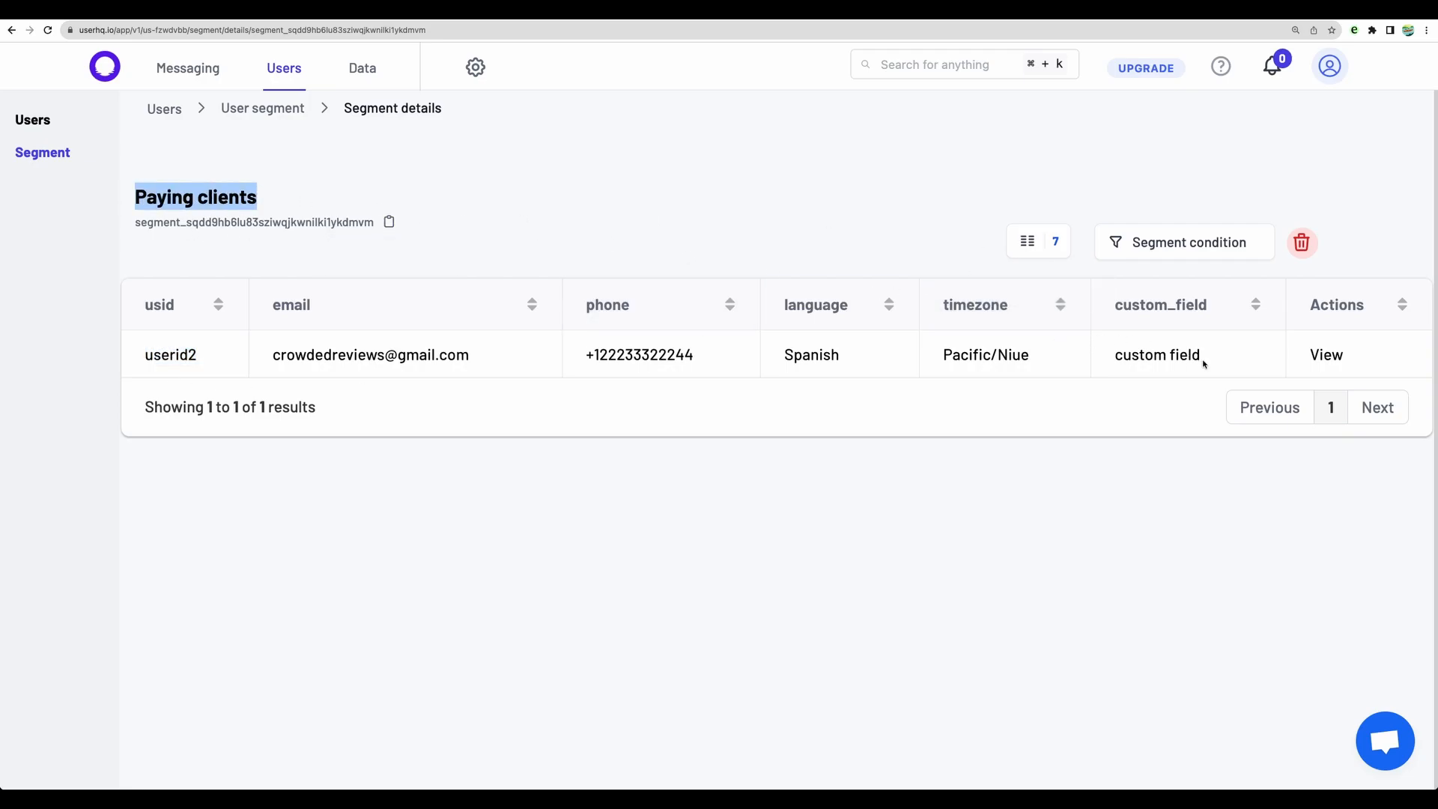
left_click_drag(1116, 355, 1226, 360)
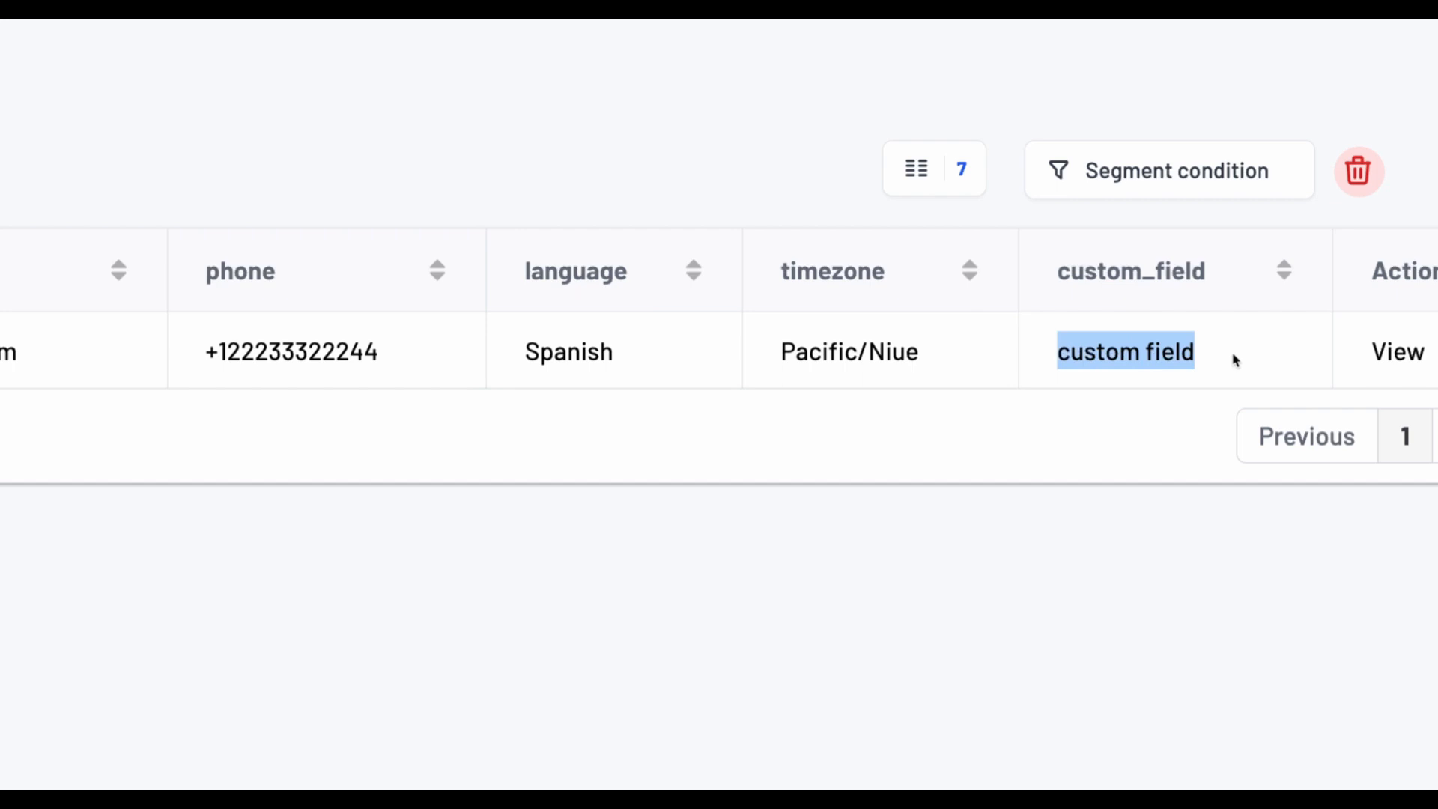
Step: Open the Crowded messaging flow for editing and delete every node below the webhook trigger
left_click(168, 80)
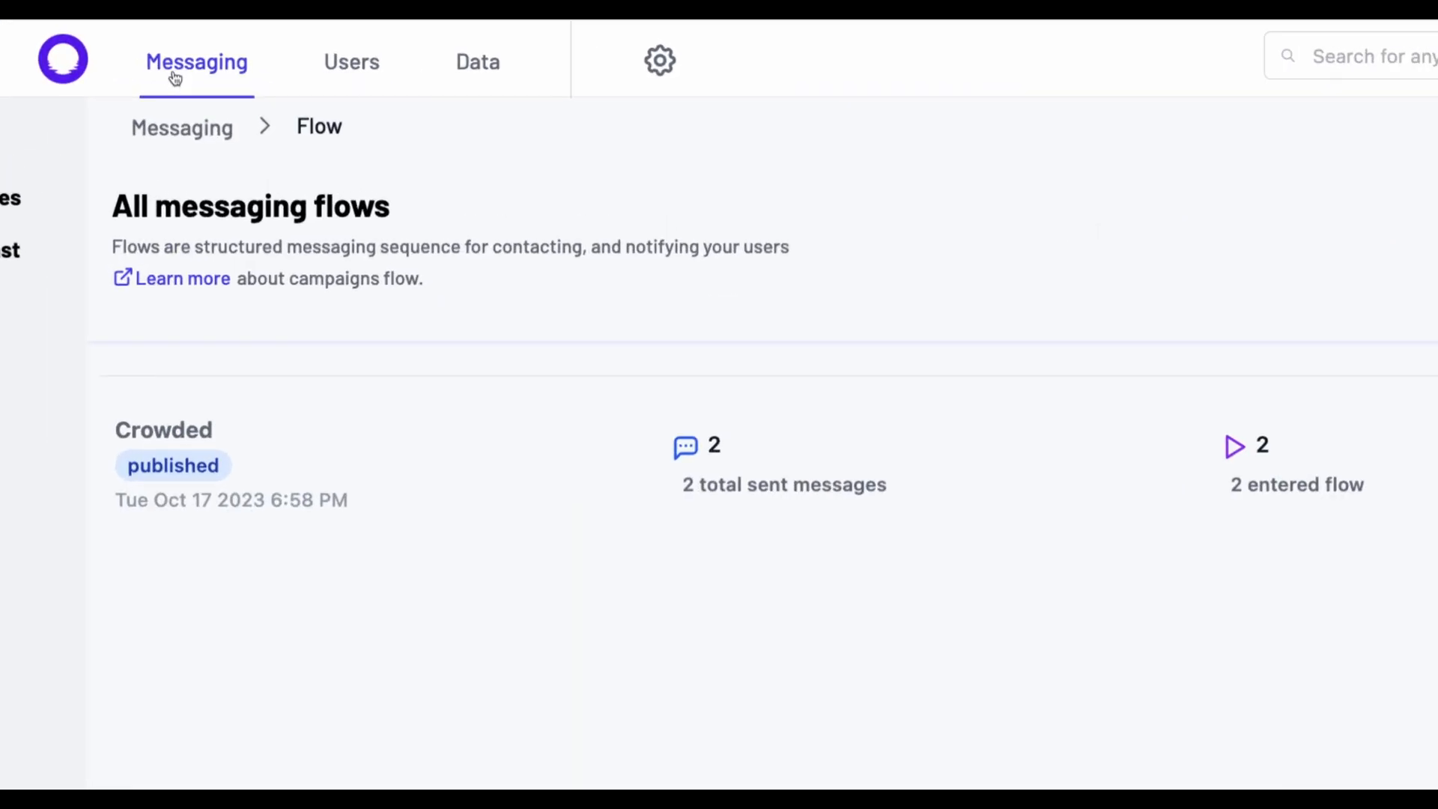
left_click(1363, 321)
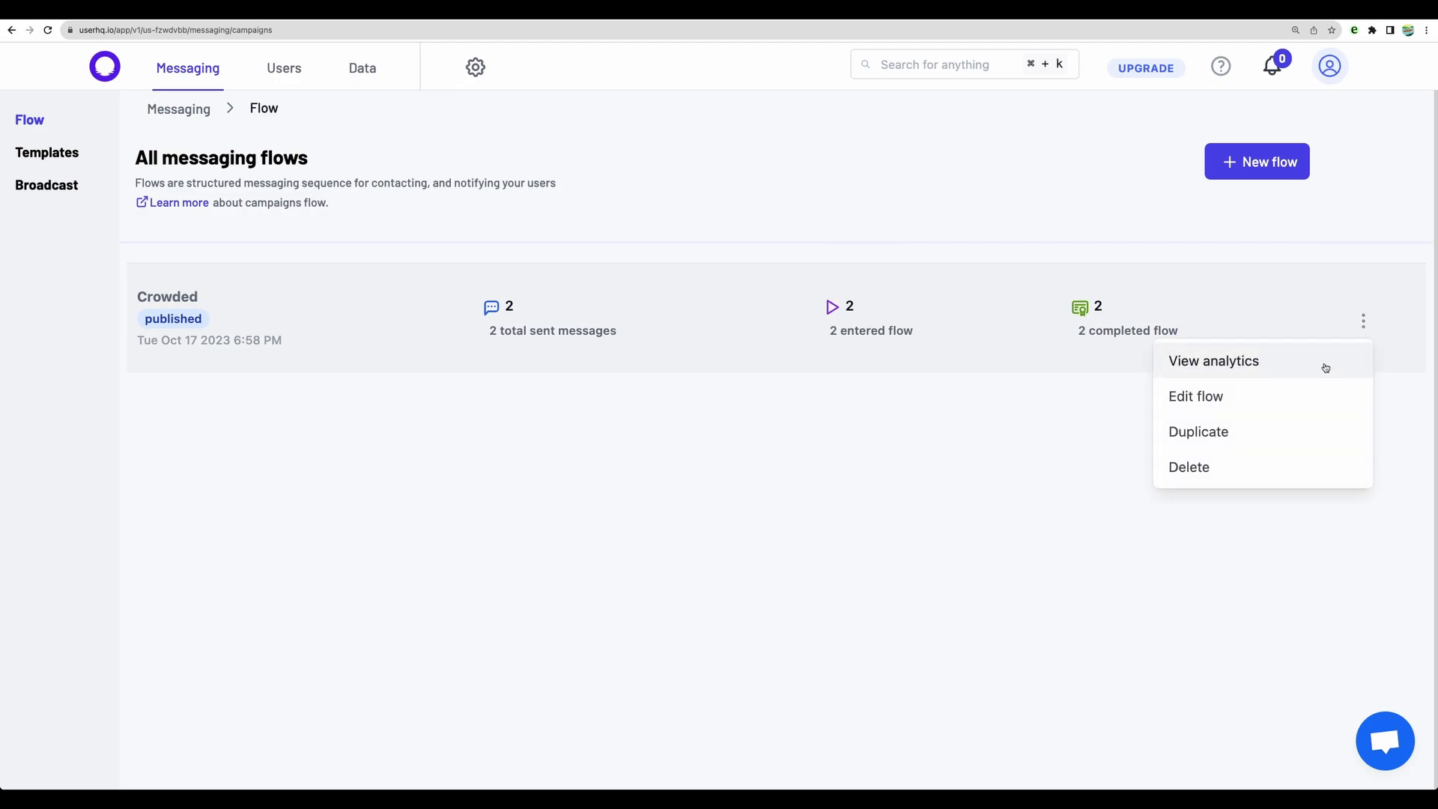
left_click(1260, 398)
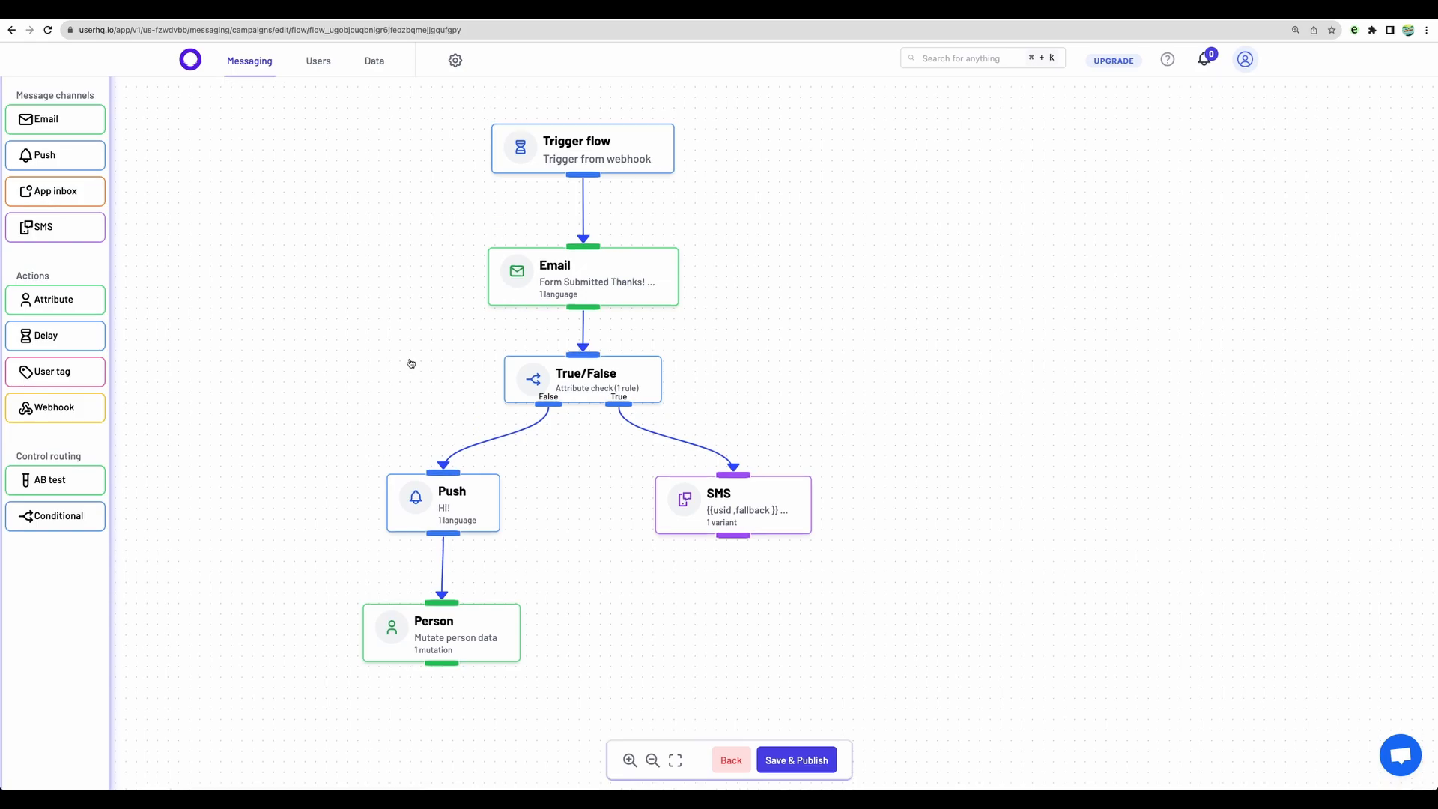
mouse_move(421, 619)
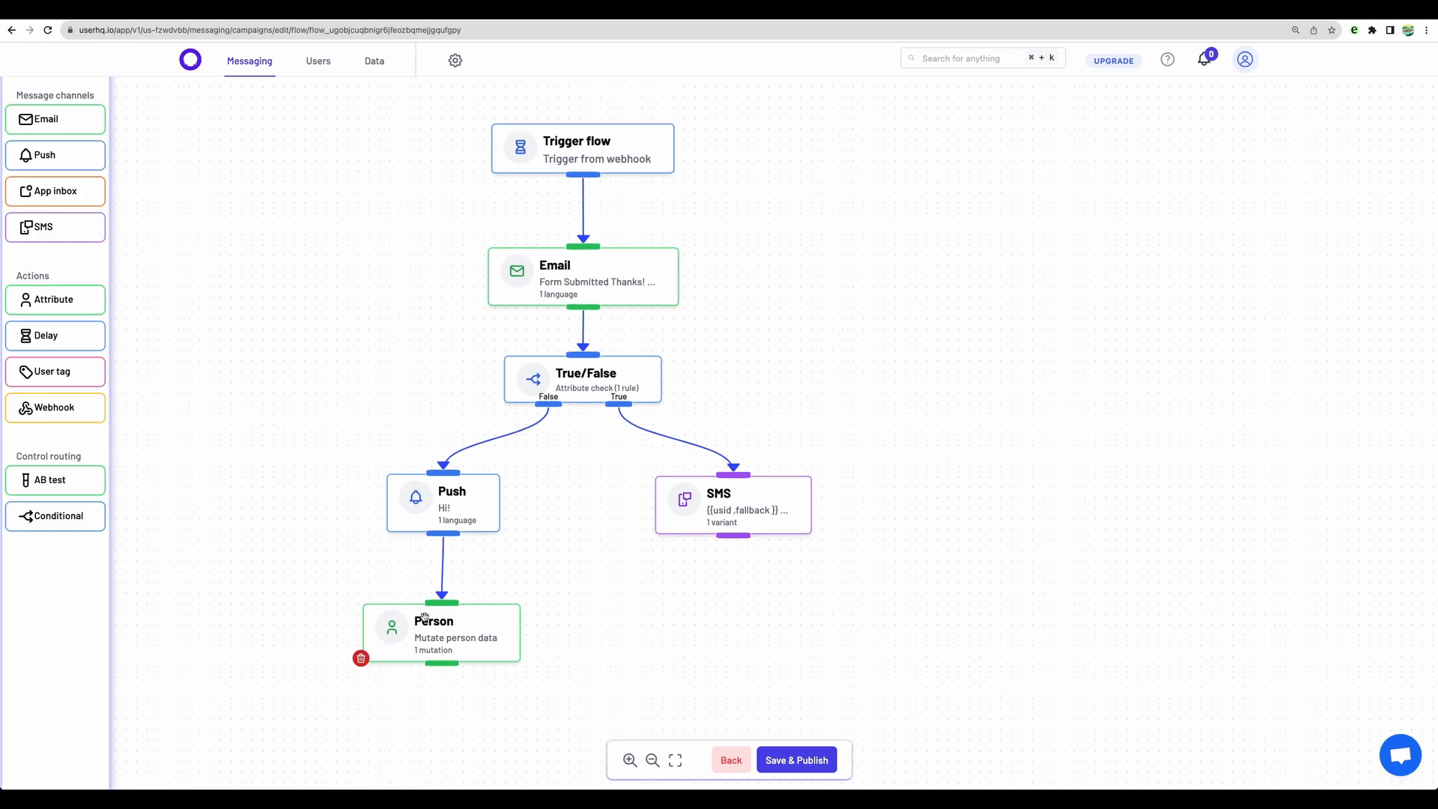
left_click(362, 658)
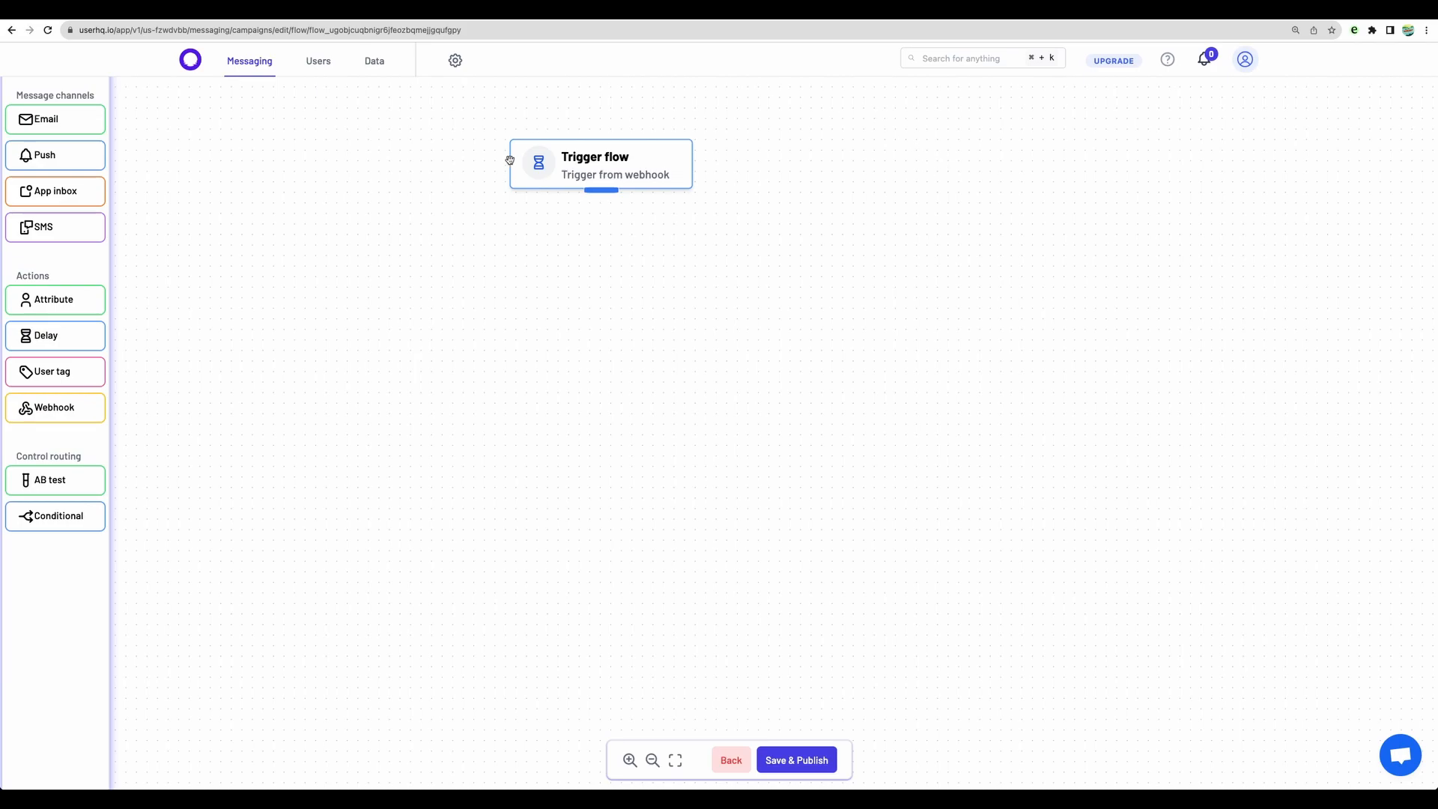
Step: Switch to the GoZen Forms editor, preview the Userhq Form and go through its questions with sample answers such as "asd"
key("ctrl+Tab")
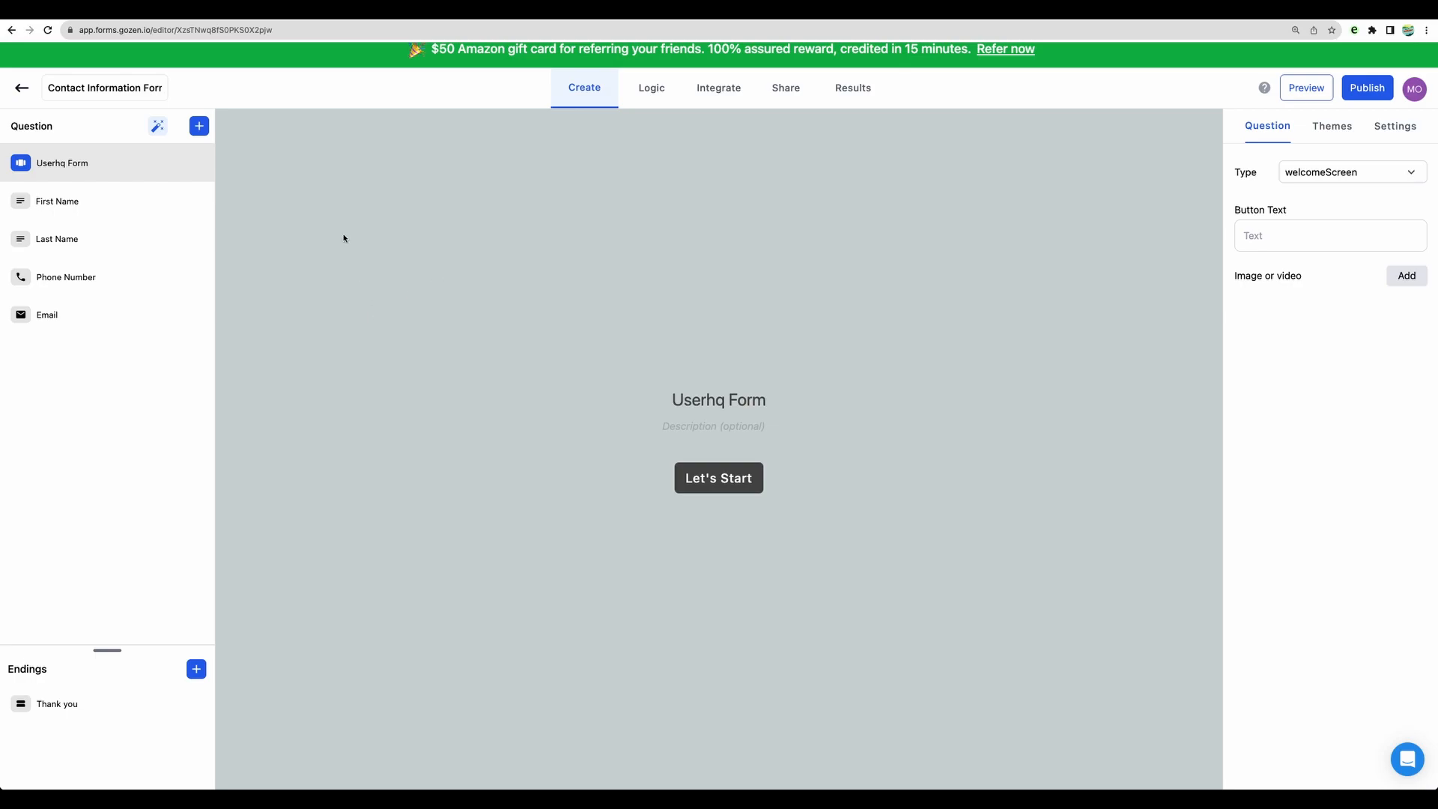
left_click(1316, 93)
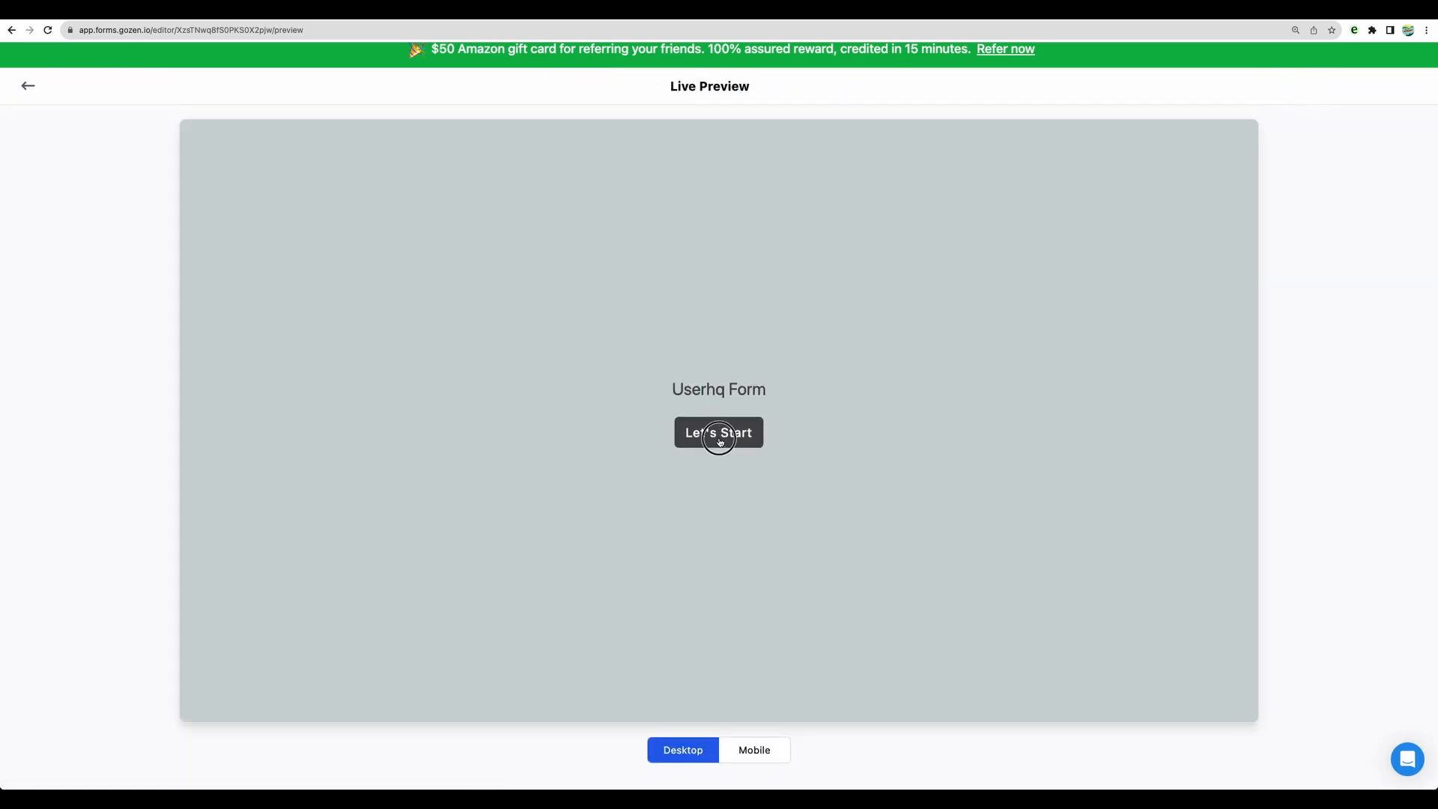
left_click(719, 438)
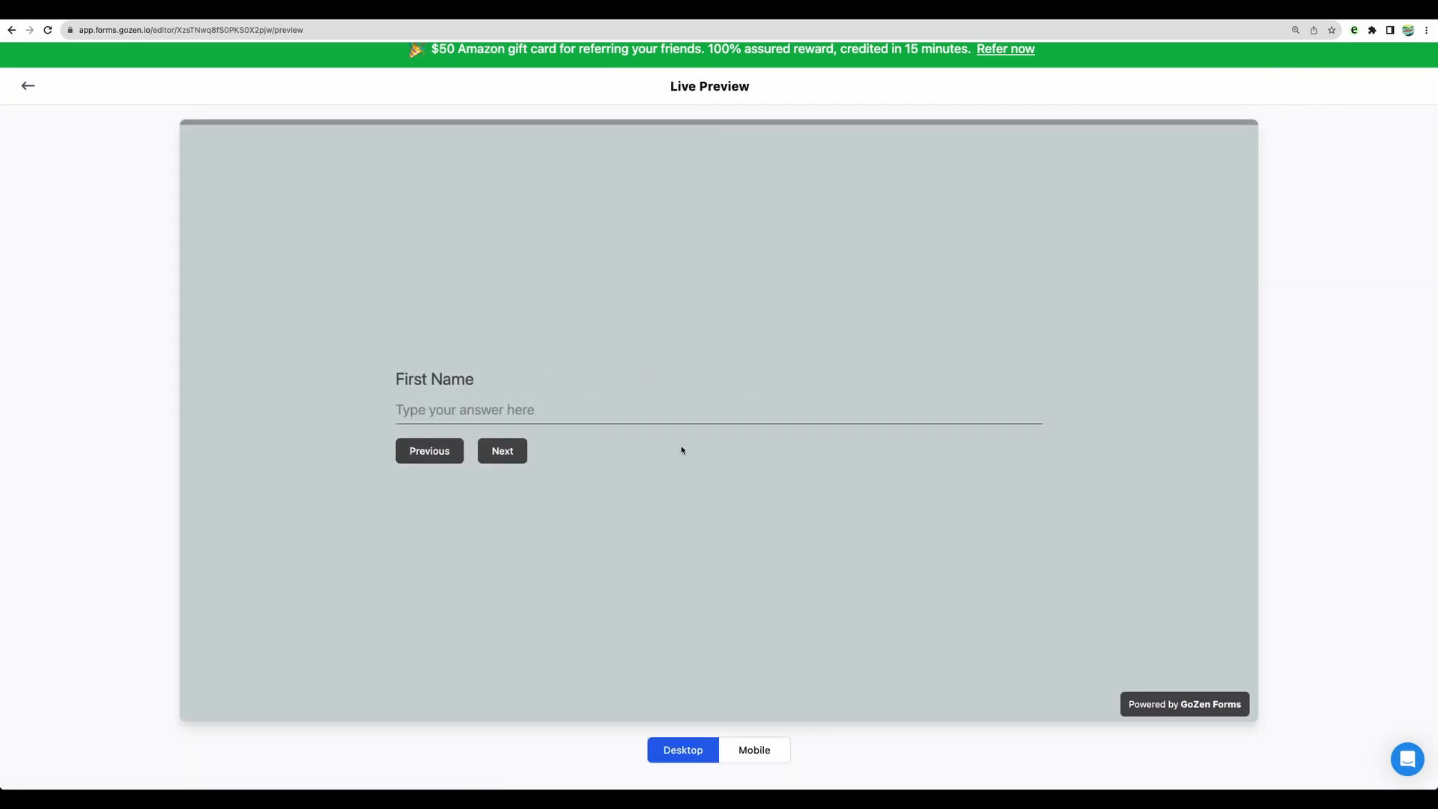
type("asd")
left_click(507, 448)
type("s")
left_click(505, 448)
left_click(521, 443)
key("ctrl+v")
left_click(517, 453)
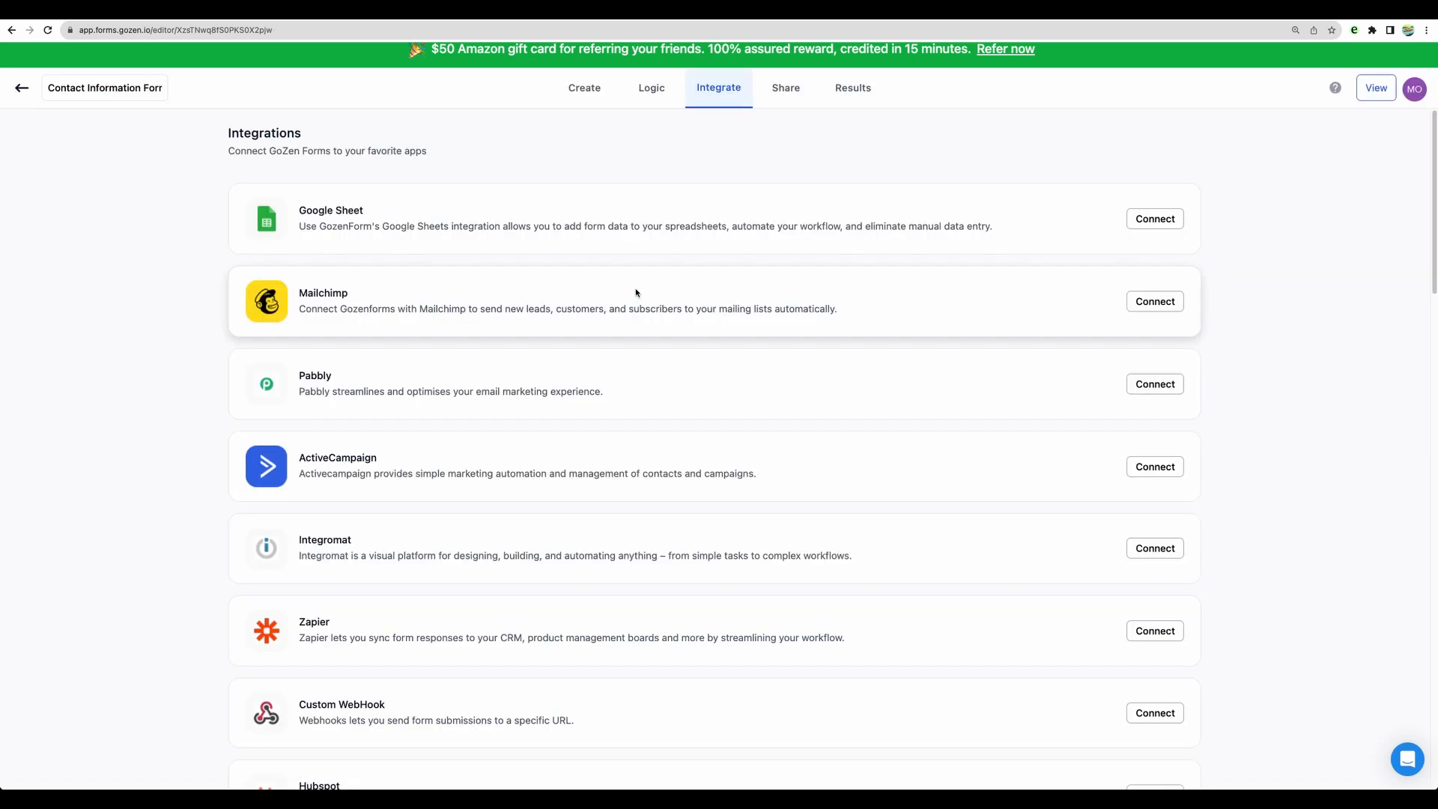
Step: Look through the GoZen Forms integrations for Custom WebHook, then switch to the UserHQ flow and copy its trigger's webhook URL
scroll(634, 305, "down", 3)
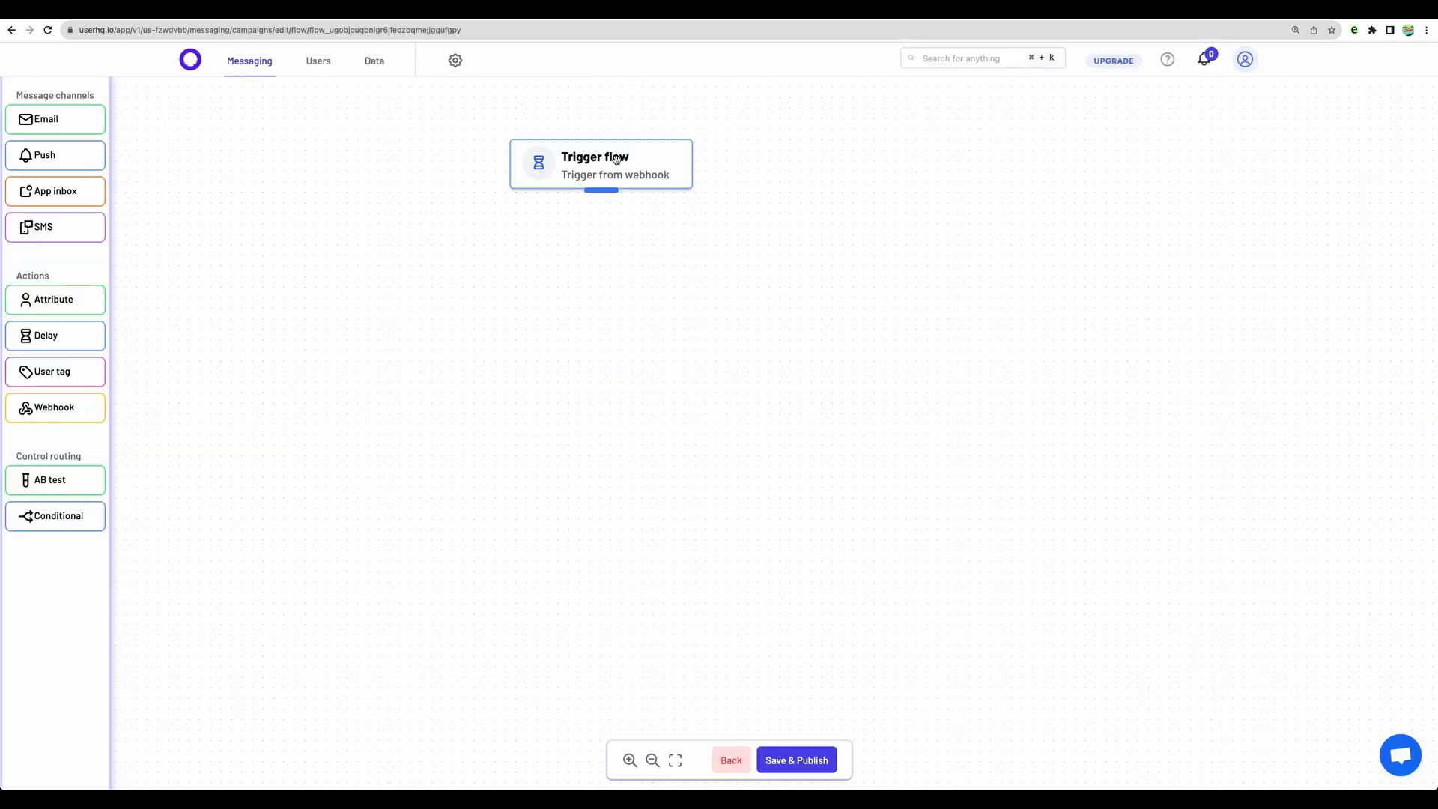
left_click(614, 161)
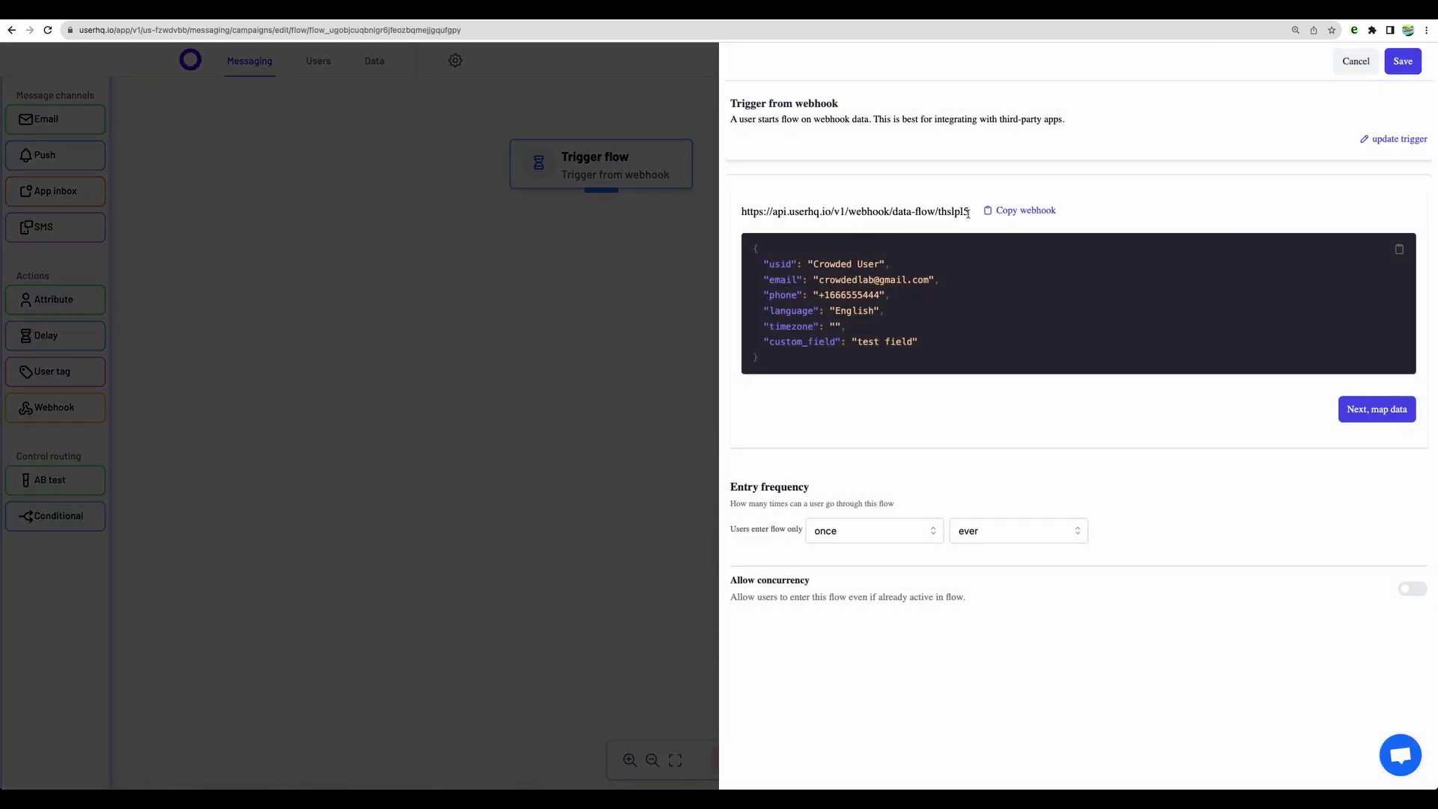
left_click(1018, 213)
left_click(664, 268)
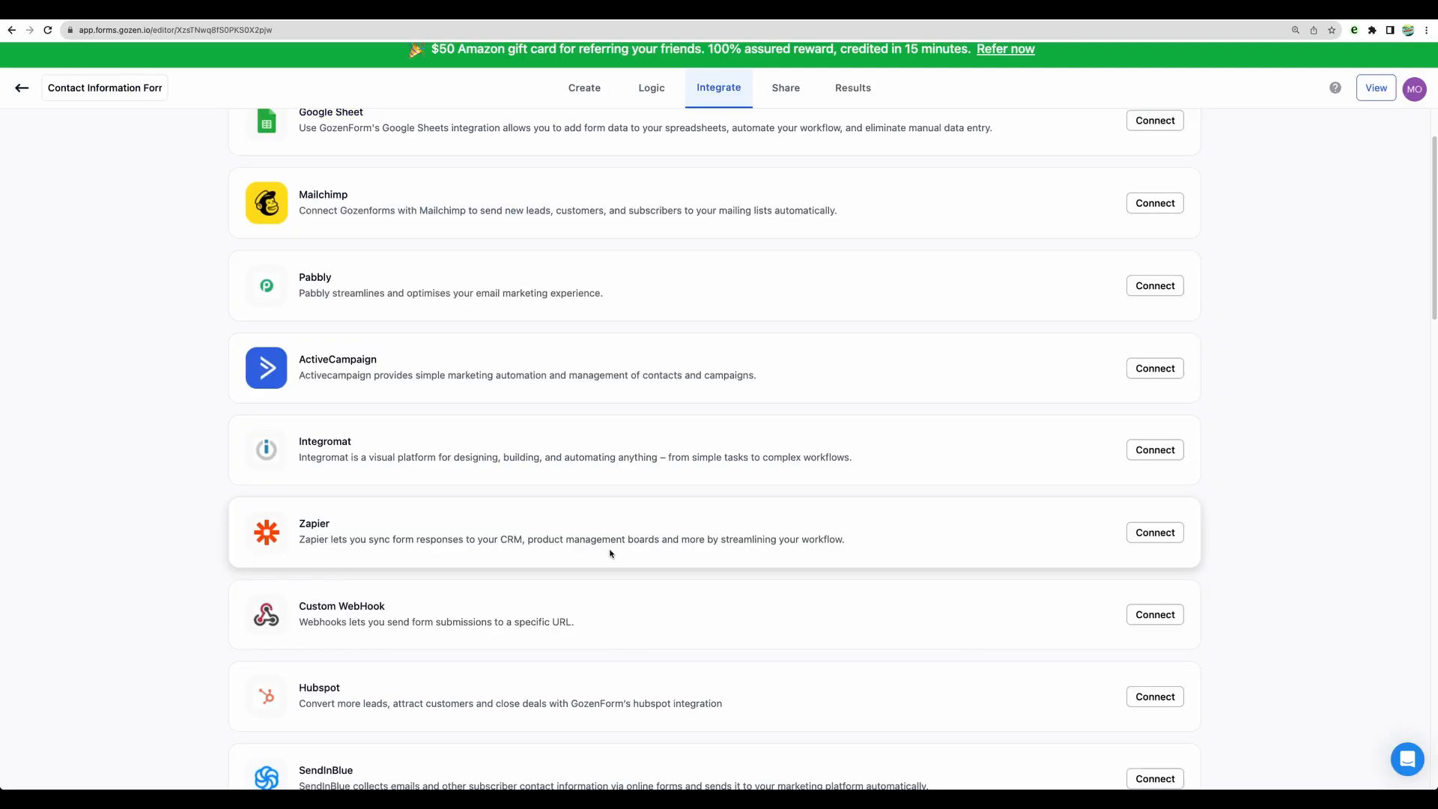
Step: Switch to GoZen Forms and create a Custom WebHook integration using the copied webhook URL
left_click(1155, 614)
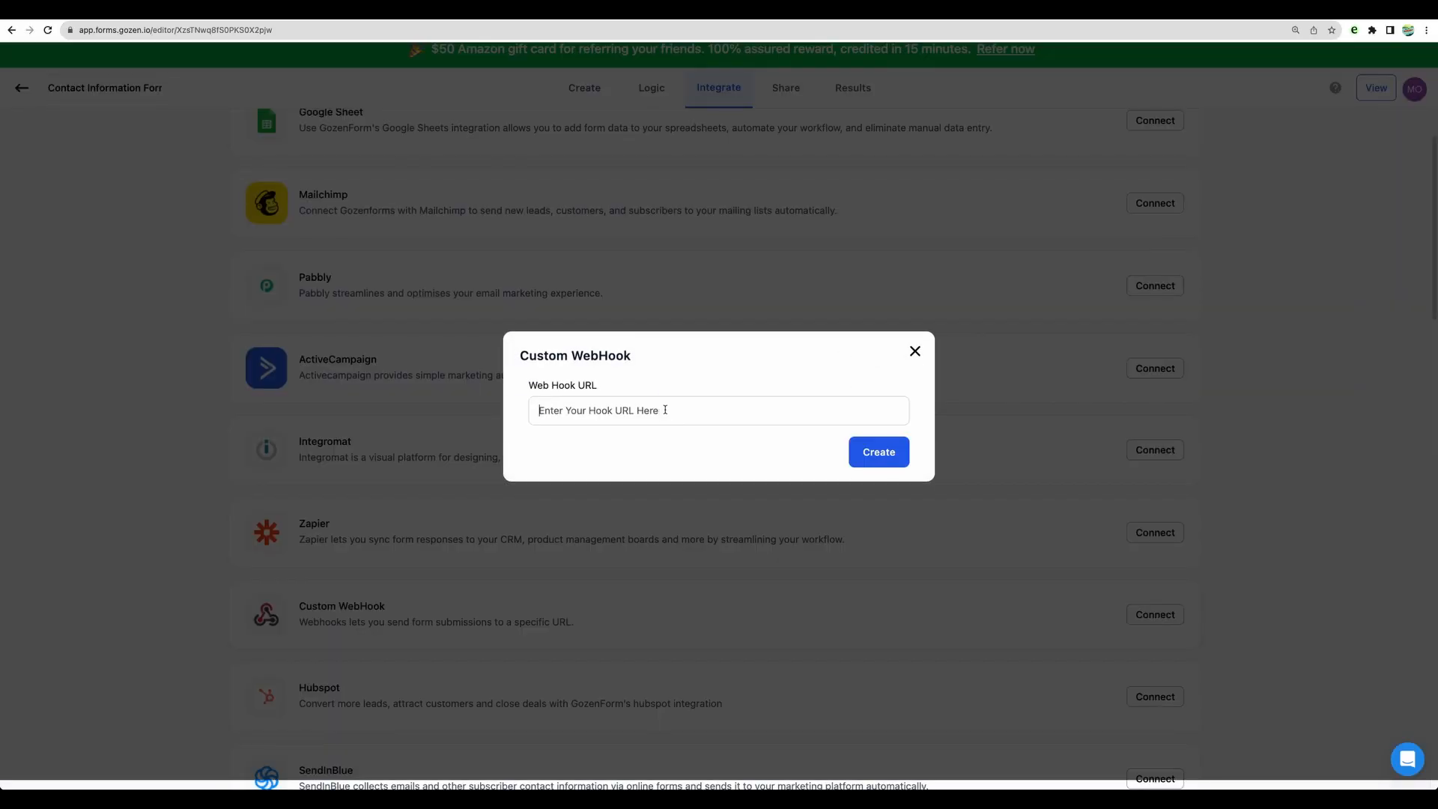
key("super+v")
left_click(888, 458)
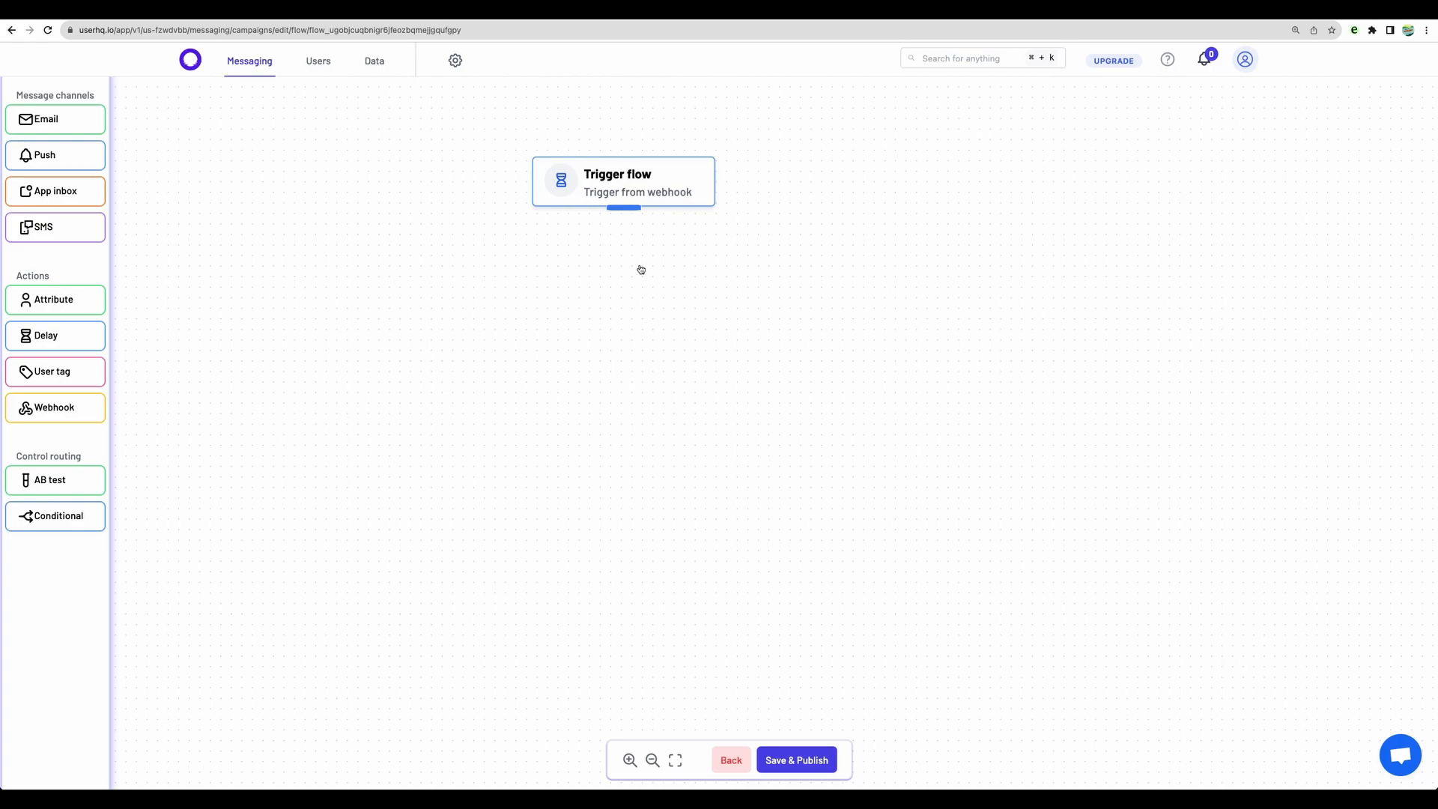
Step: Switch to the UserHQ flow, open the trigger's update options and examine the webhook URL and sample JSON payload
left_click(624, 189)
left_click(1390, 139)
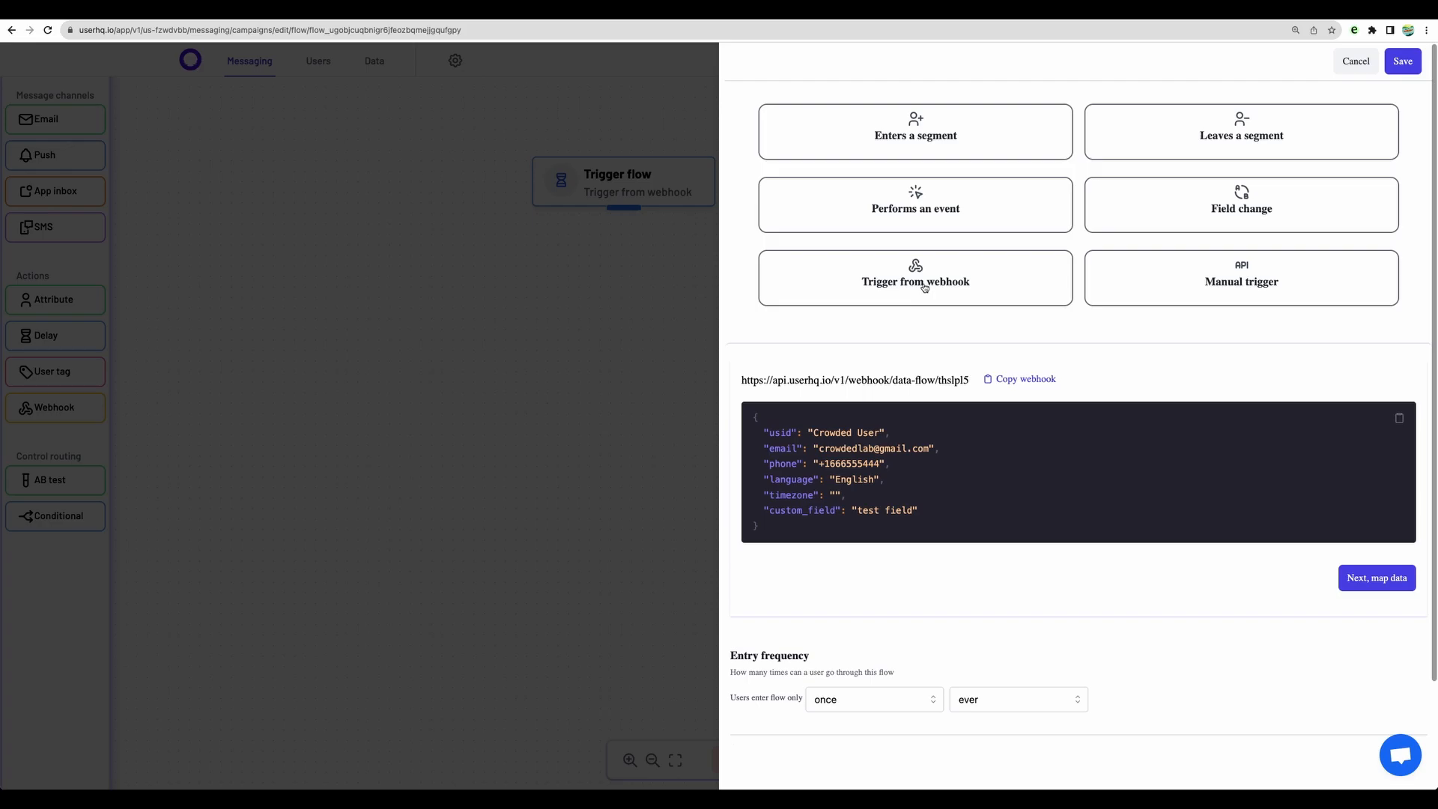
scroll(924, 287, "down", 2)
left_click_drag(741, 310, 972, 314)
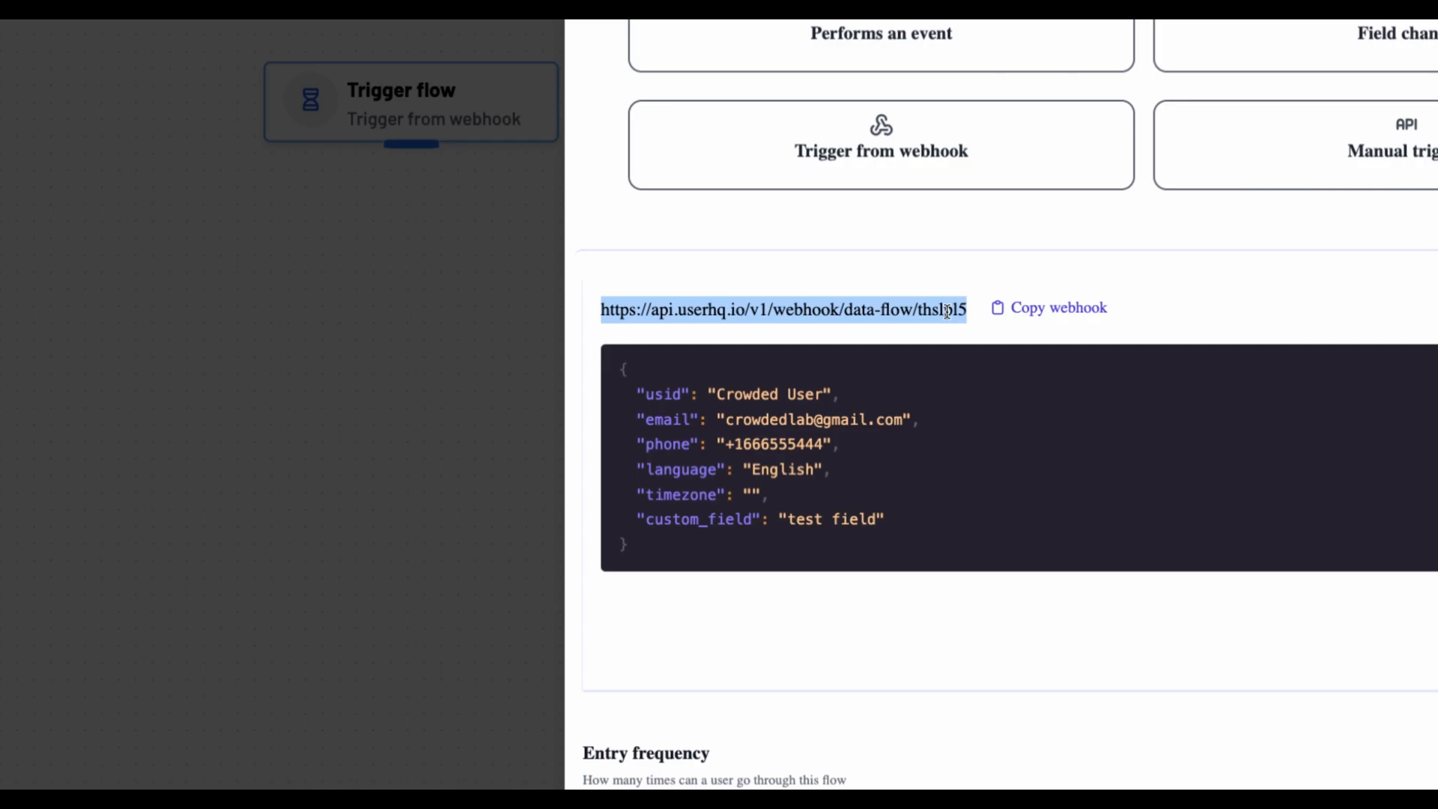
left_click_drag(622, 368, 665, 541)
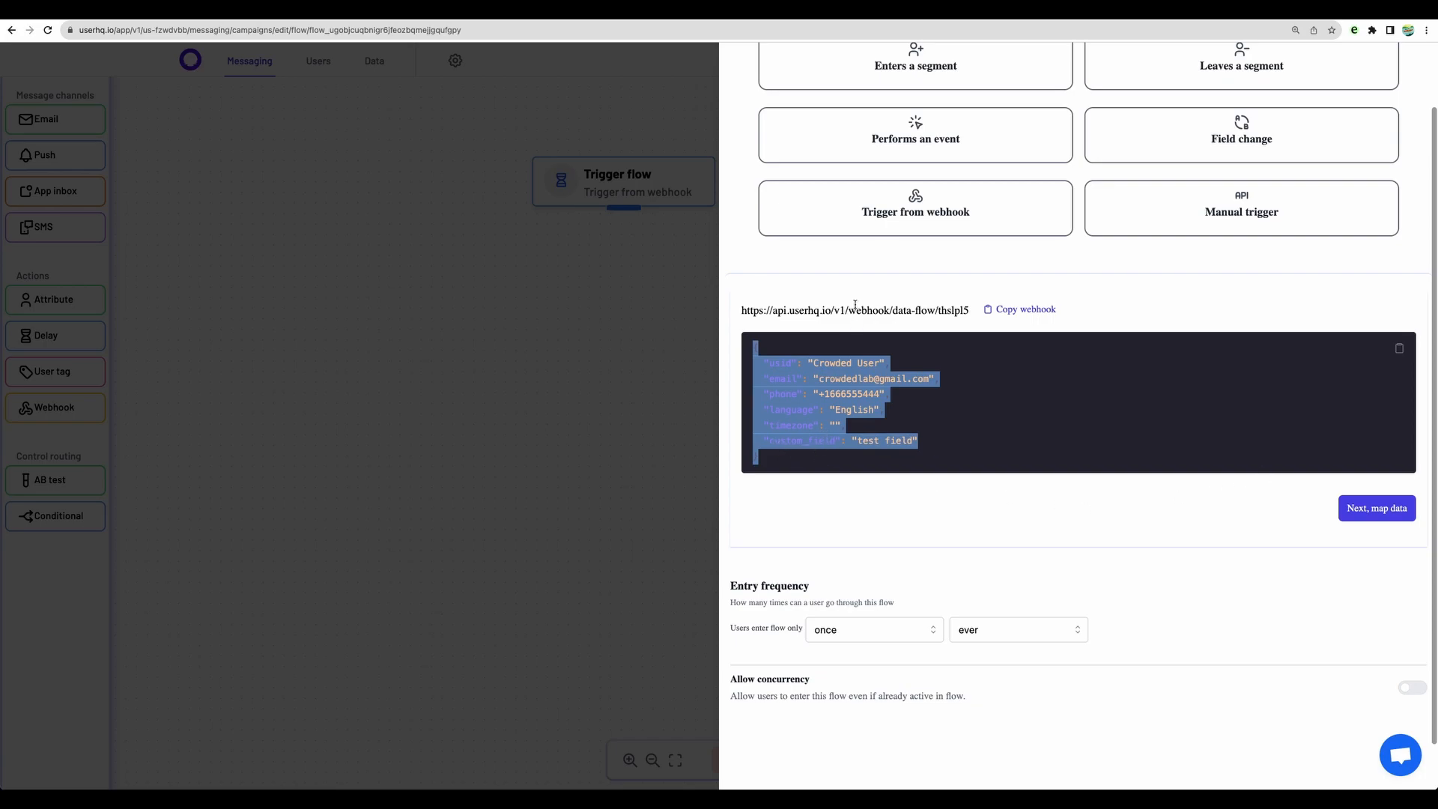
Step: Continue to the webhook field mapping, check how the keys map to registry fields and save the trigger
left_click(1377, 508)
scroll(912, 453, "down", 3)
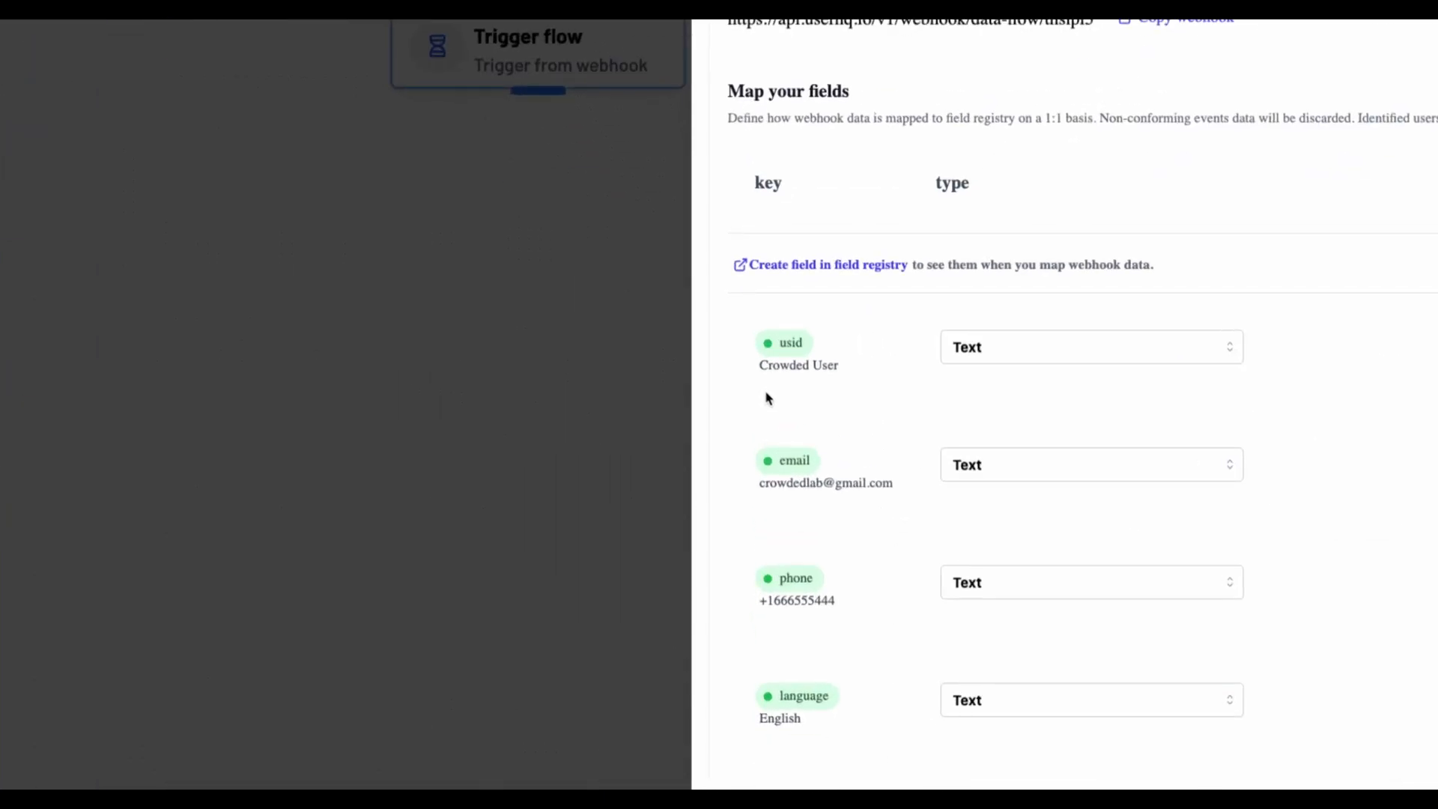
left_click(1369, 363)
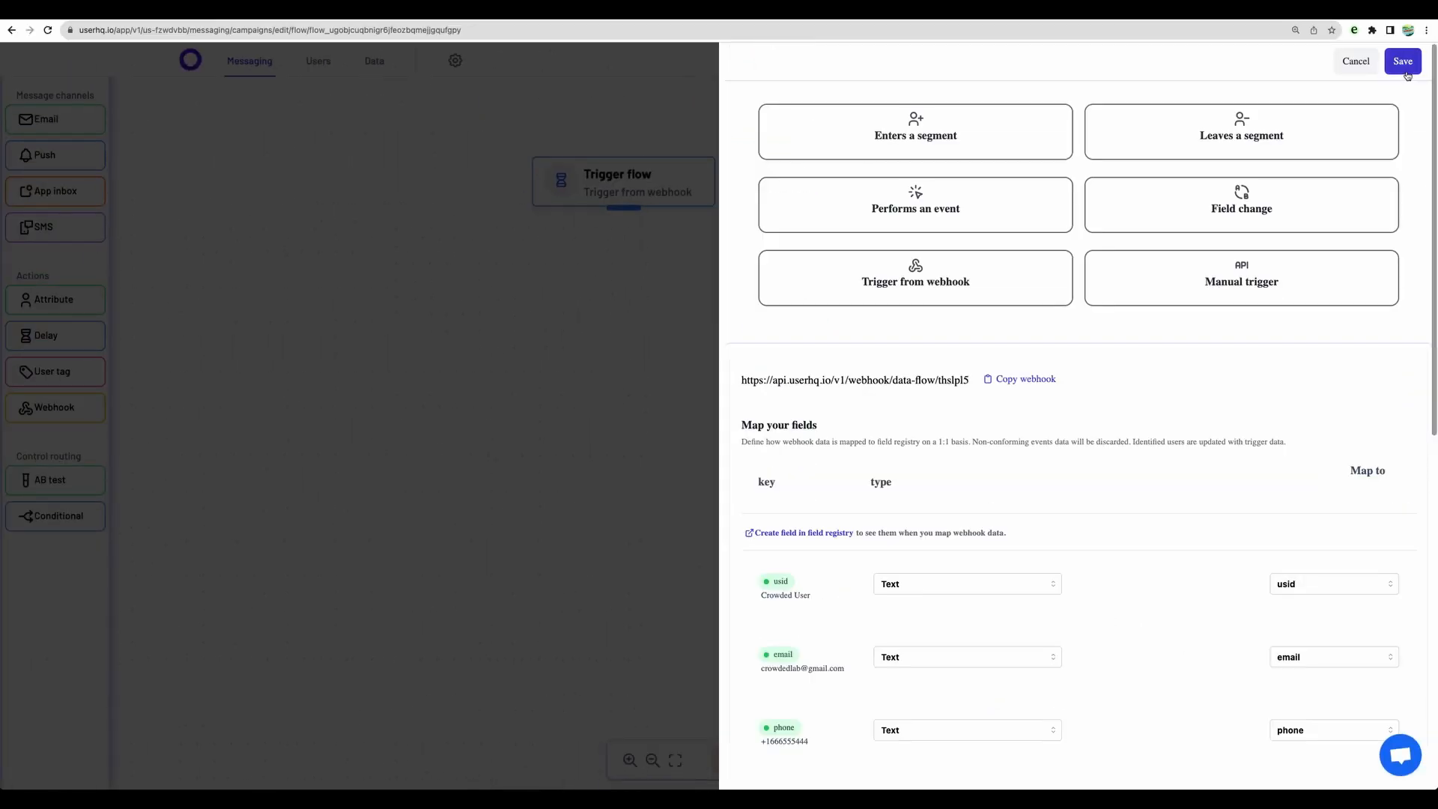
left_click(1404, 62)
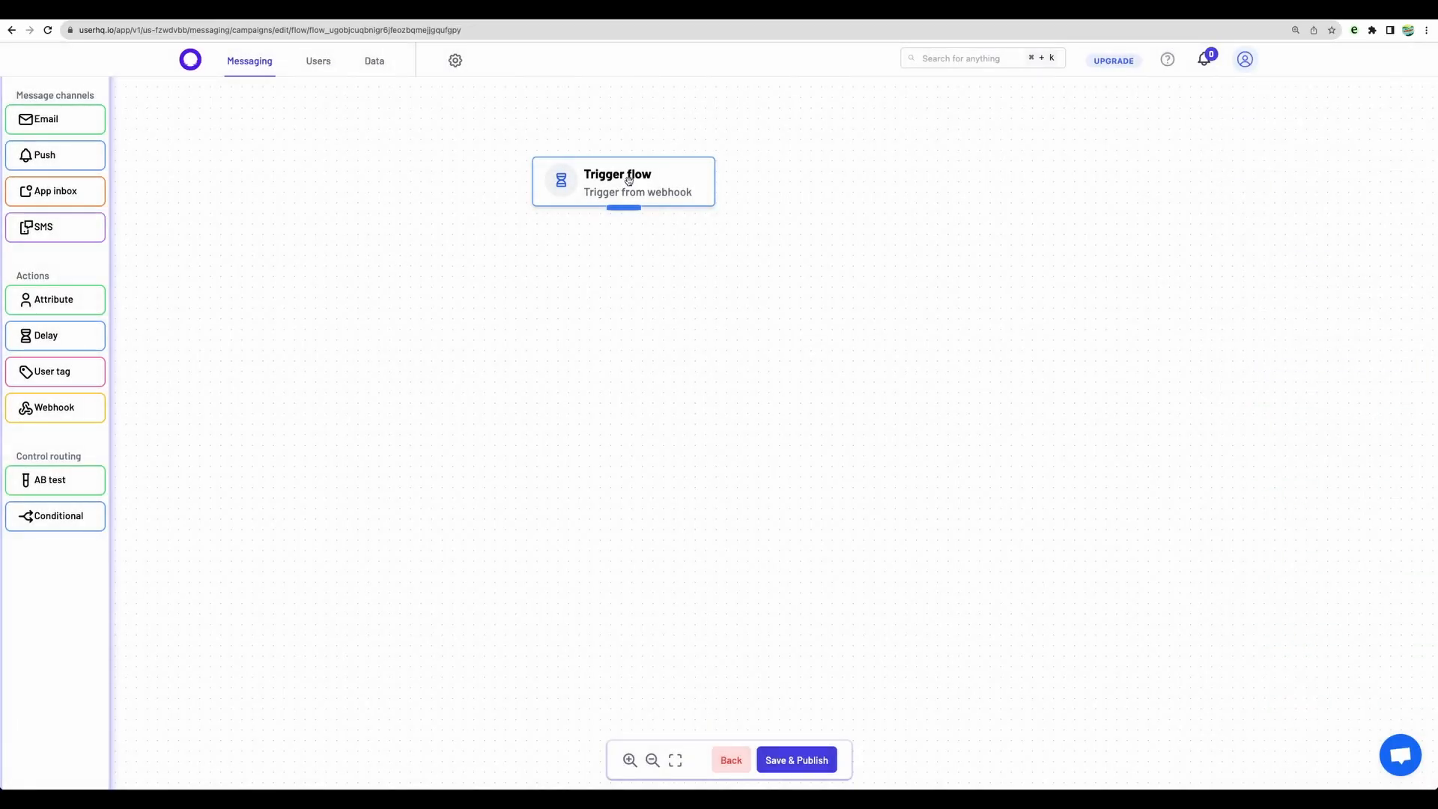
Step: Add an Email node below the trigger, open it and choose the connected mailbox as its sender
left_click_drag(94, 128, 685, 298)
left_click(623, 307)
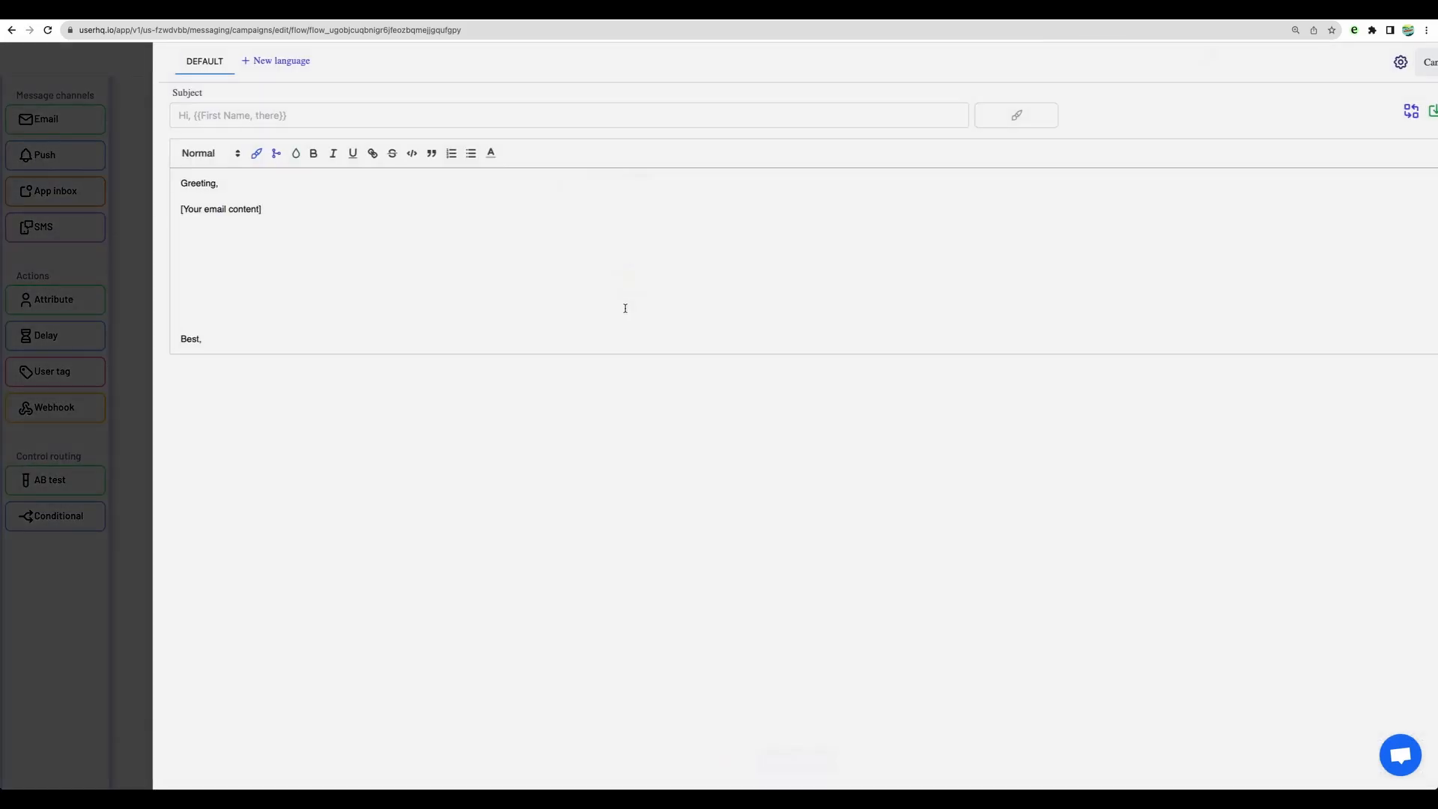
left_click(1078, 116)
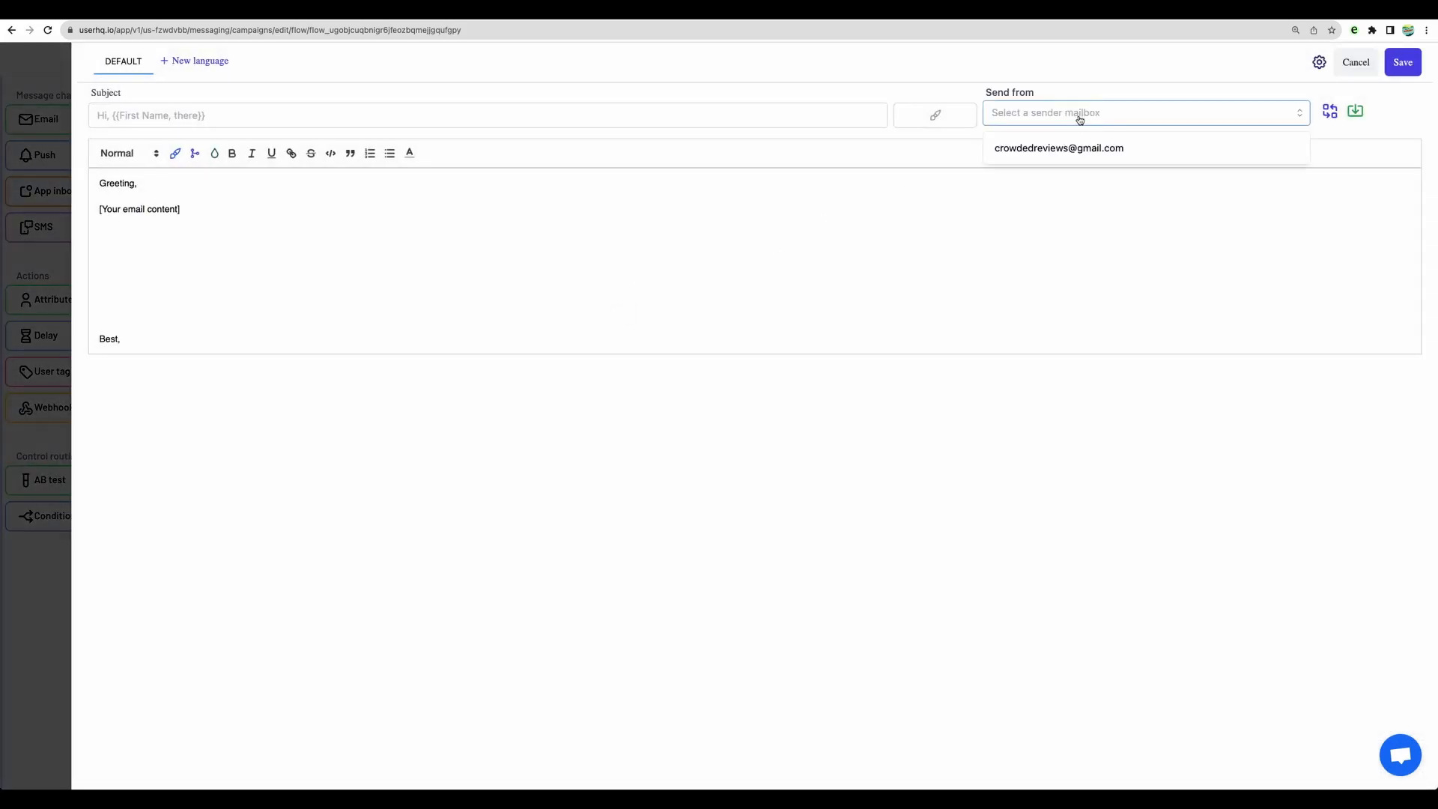
left_click(1082, 148)
Step: Set the email subject to "Webform submitted {{usid, fallback}}" using the usid variable
left_click(618, 115)
type("Webform submitted")
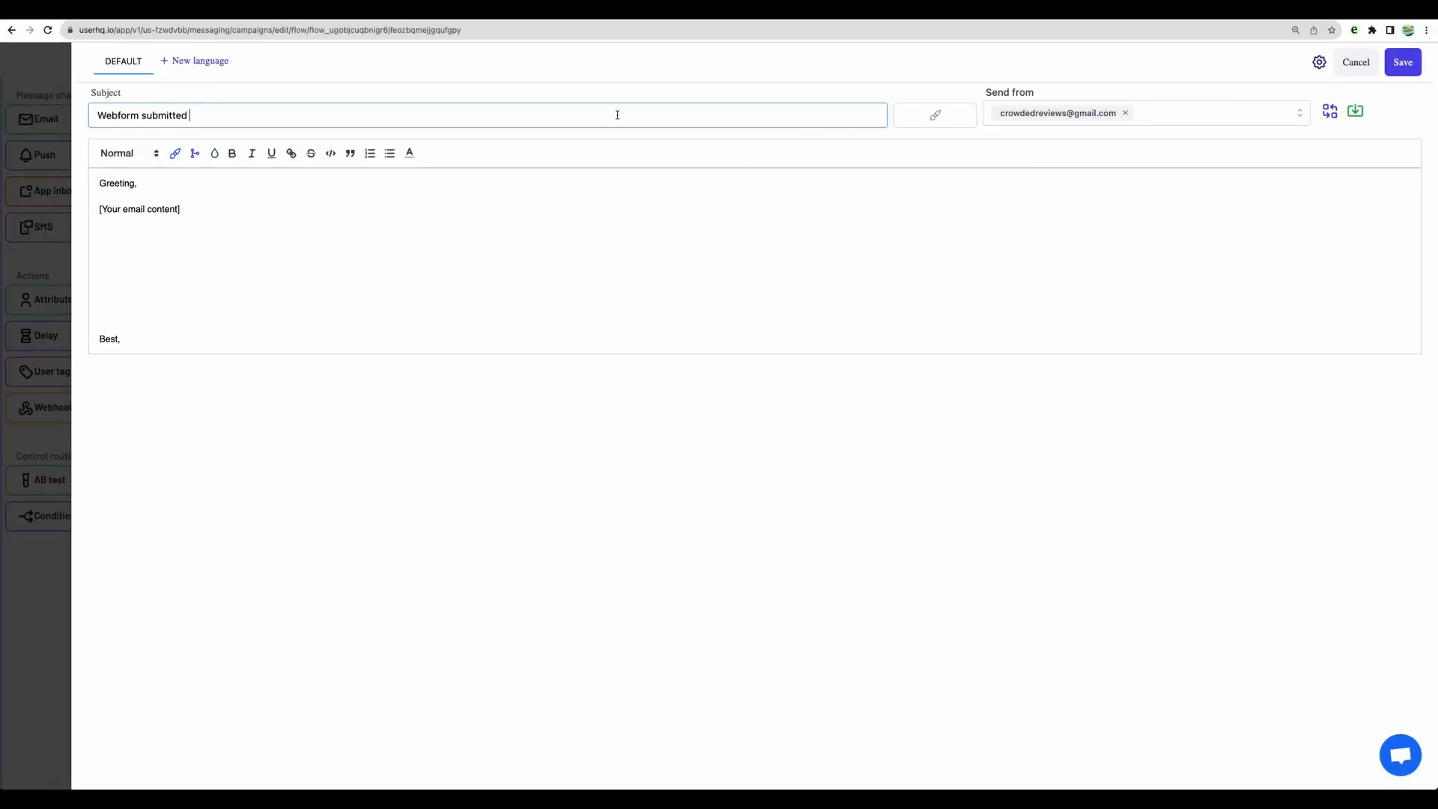
left_click(932, 116)
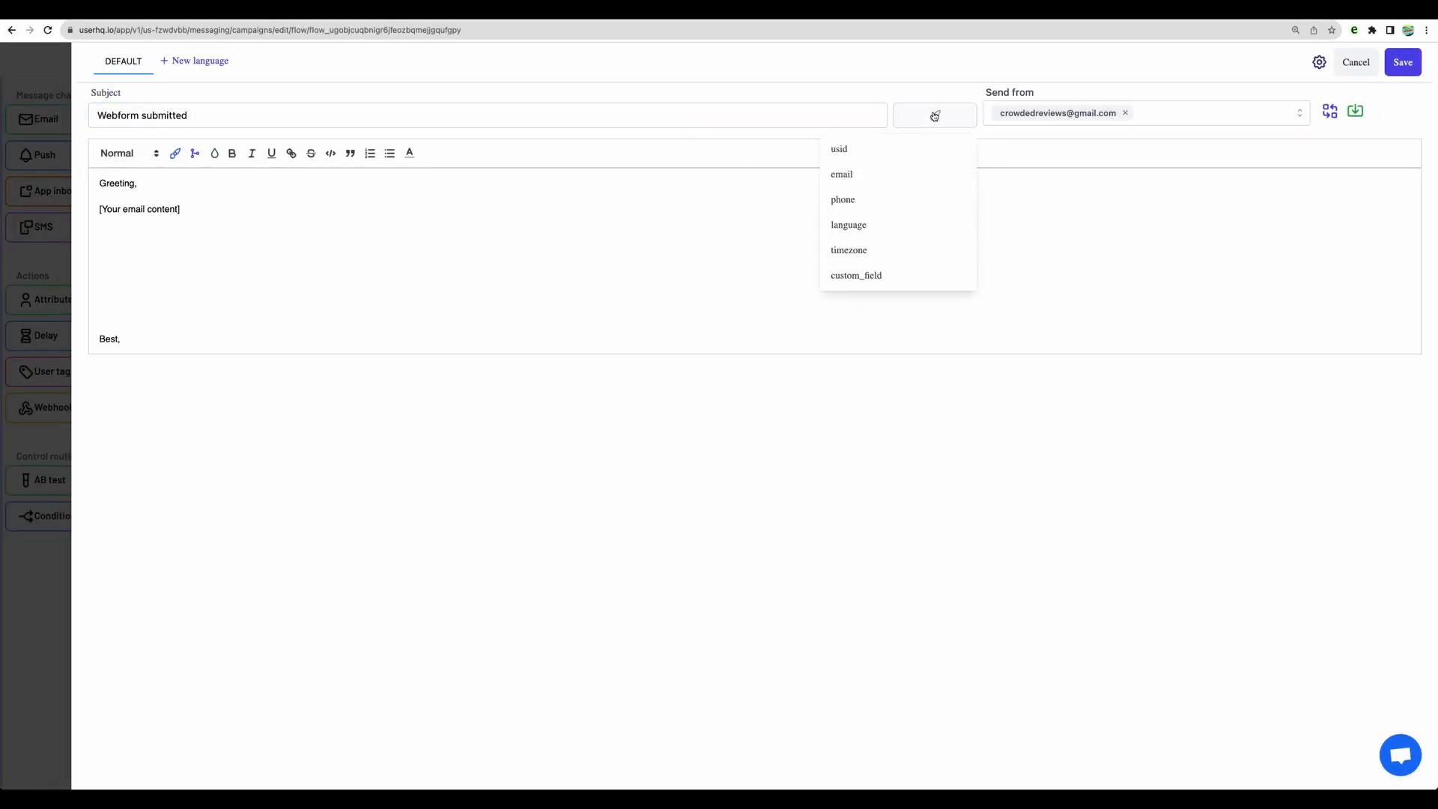
left_click(899, 151)
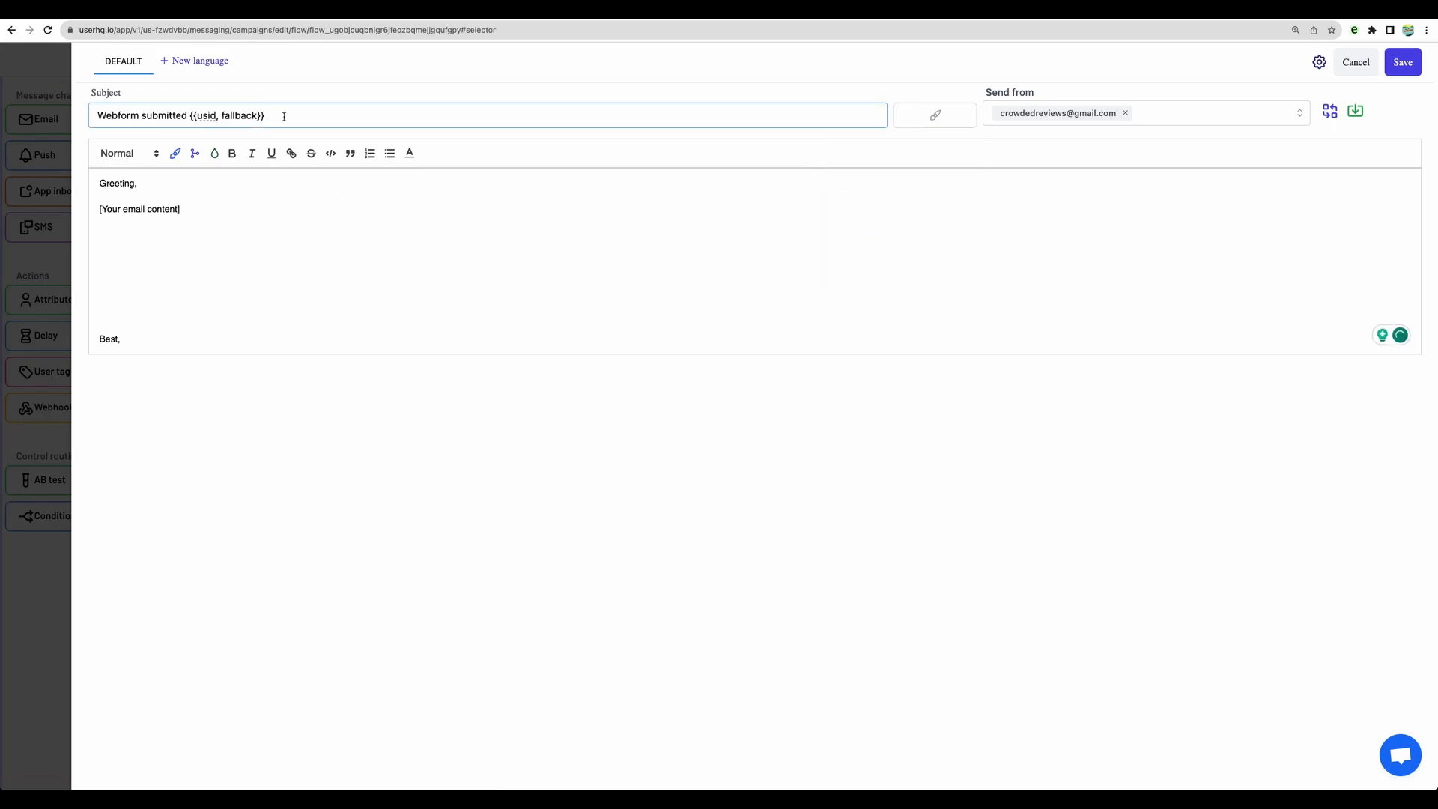
Step: Insert a user field variable on a new line above the email content placeholder and save the Email node
left_click(215, 196)
key("Return")
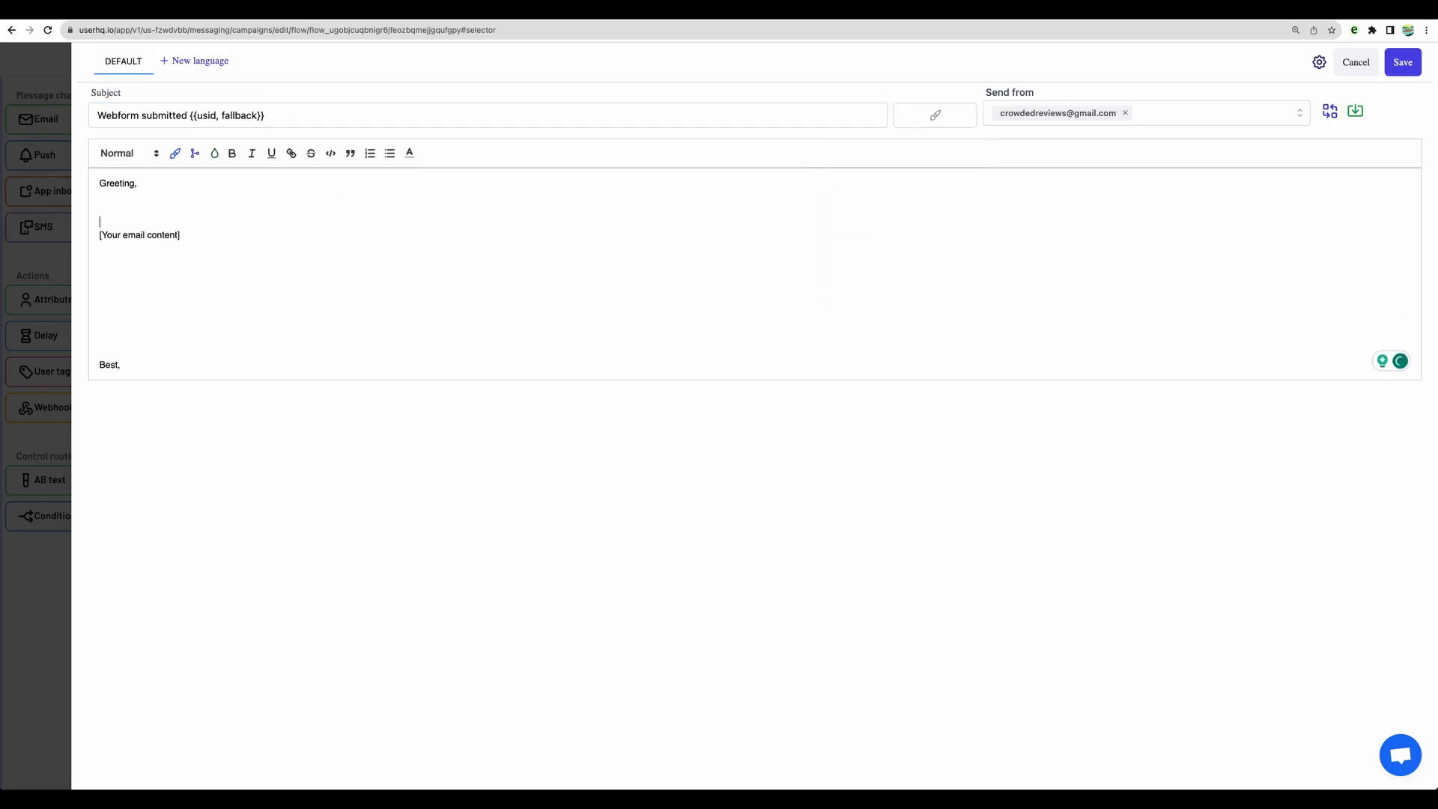
left_click(175, 153)
left_click(171, 207)
left_click(1400, 63)
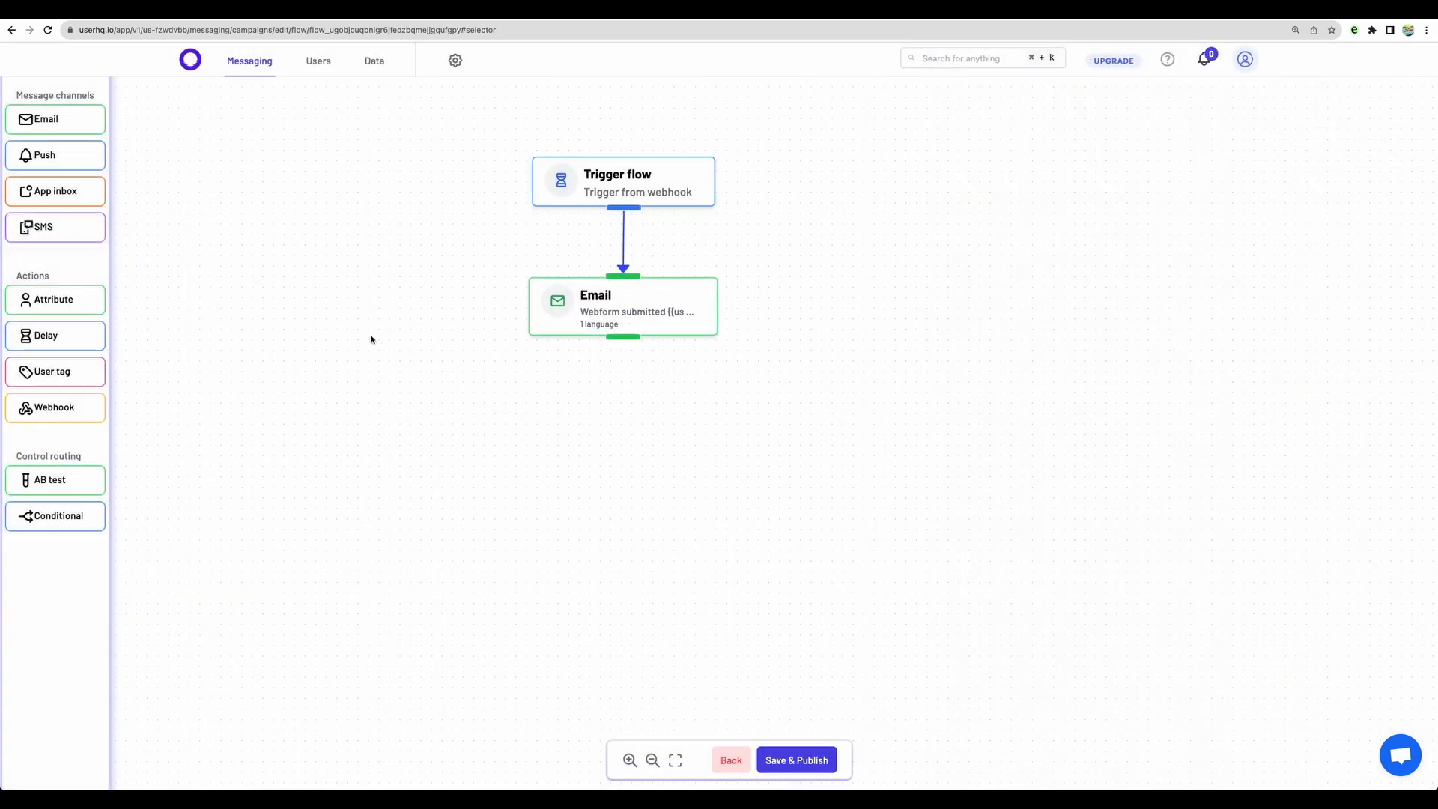
Step: Add SMS, Push and True/False conditional nodes, arrange them below the Email node and connect Email to the conditional
left_click_drag(67, 232, 746, 416)
left_click_drag(64, 165, 441, 439)
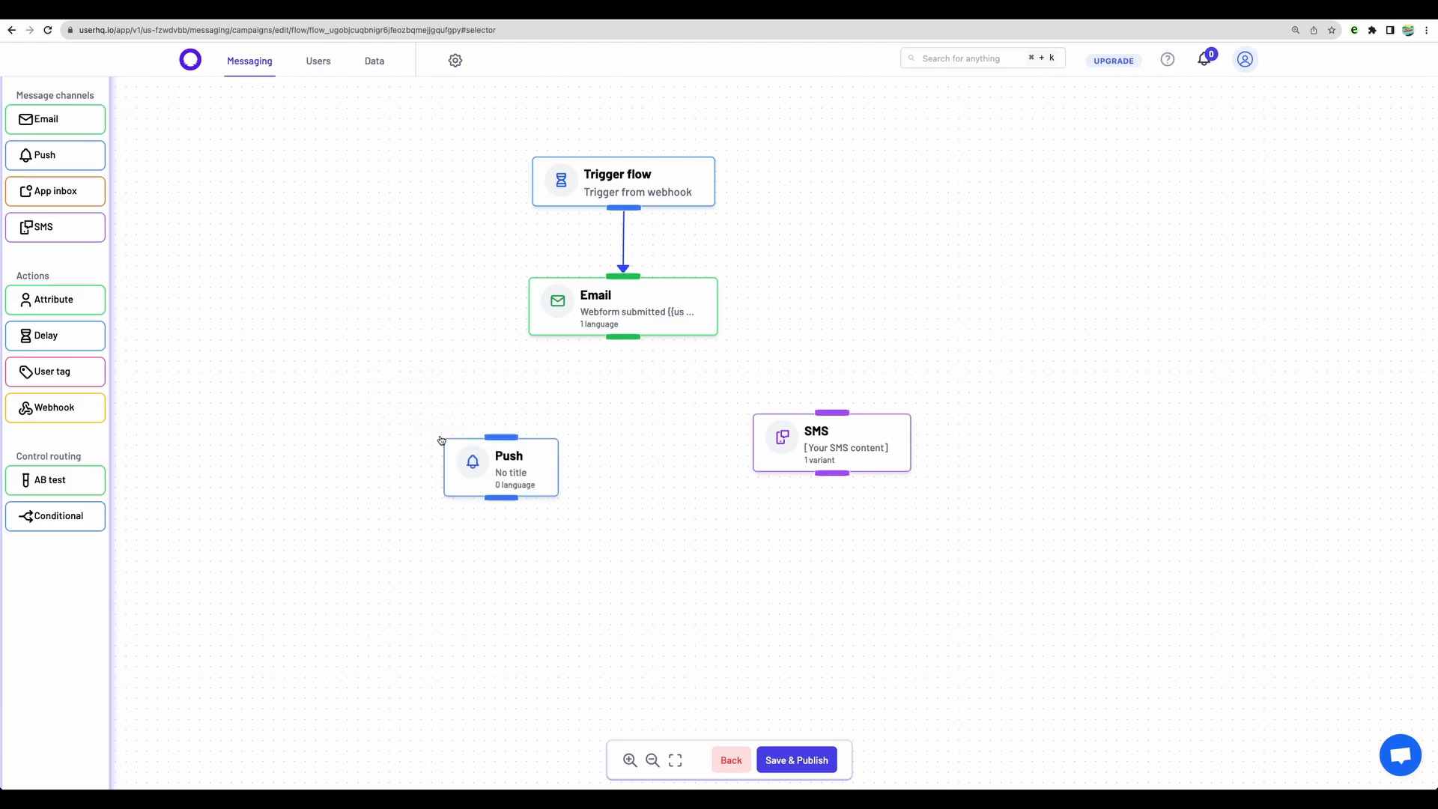
left_click_drag(90, 517, 626, 408)
left_click_drag(497, 465, 398, 507)
left_click_drag(821, 453, 816, 533)
left_click_drag(693, 439, 601, 423)
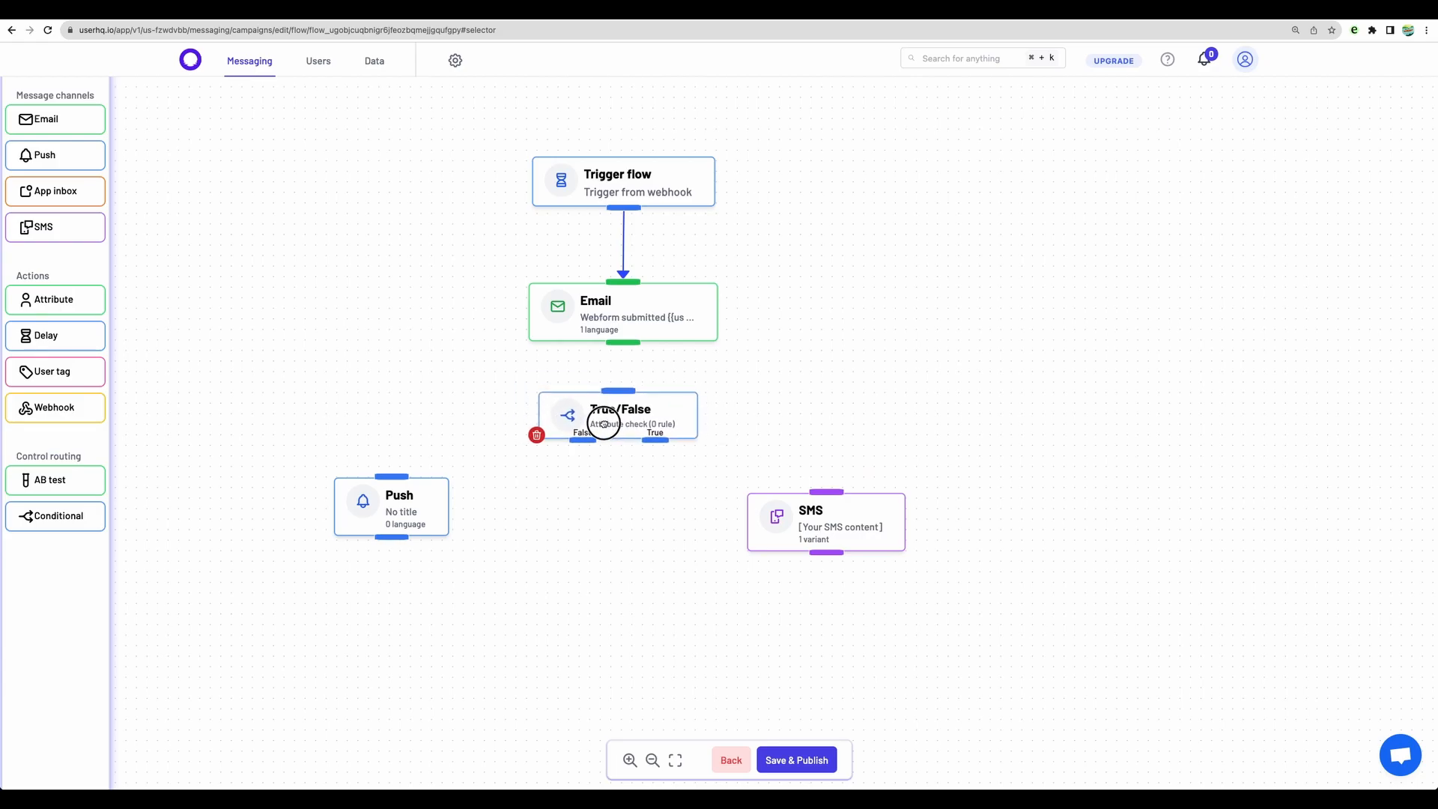
left_click_drag(623, 342, 619, 391)
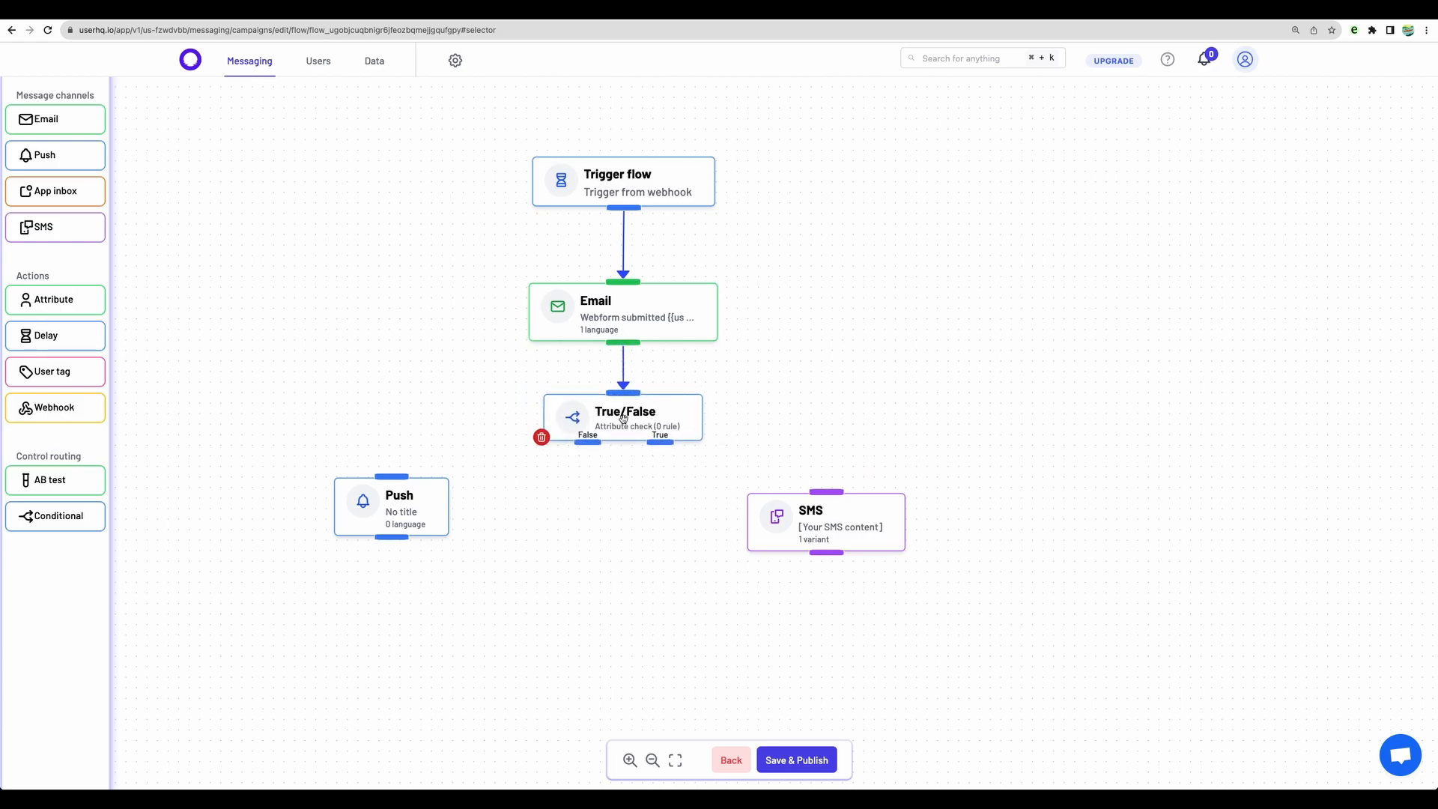
Step: Make the True/False node check the person attribute custom_field = "sm", and connect True to SMS and False to Push
left_click(623, 417)
left_click(831, 124)
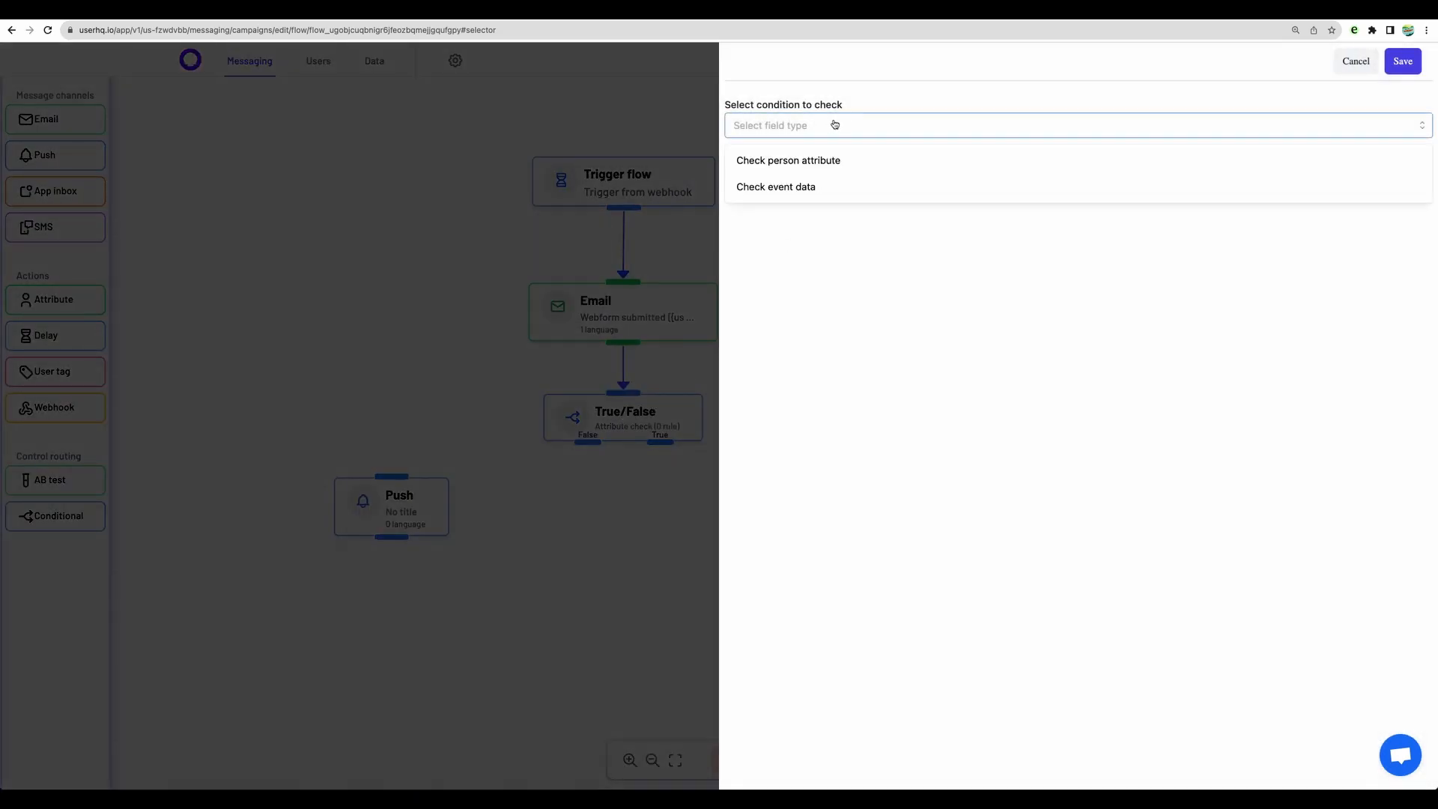
left_click(826, 161)
left_click(824, 174)
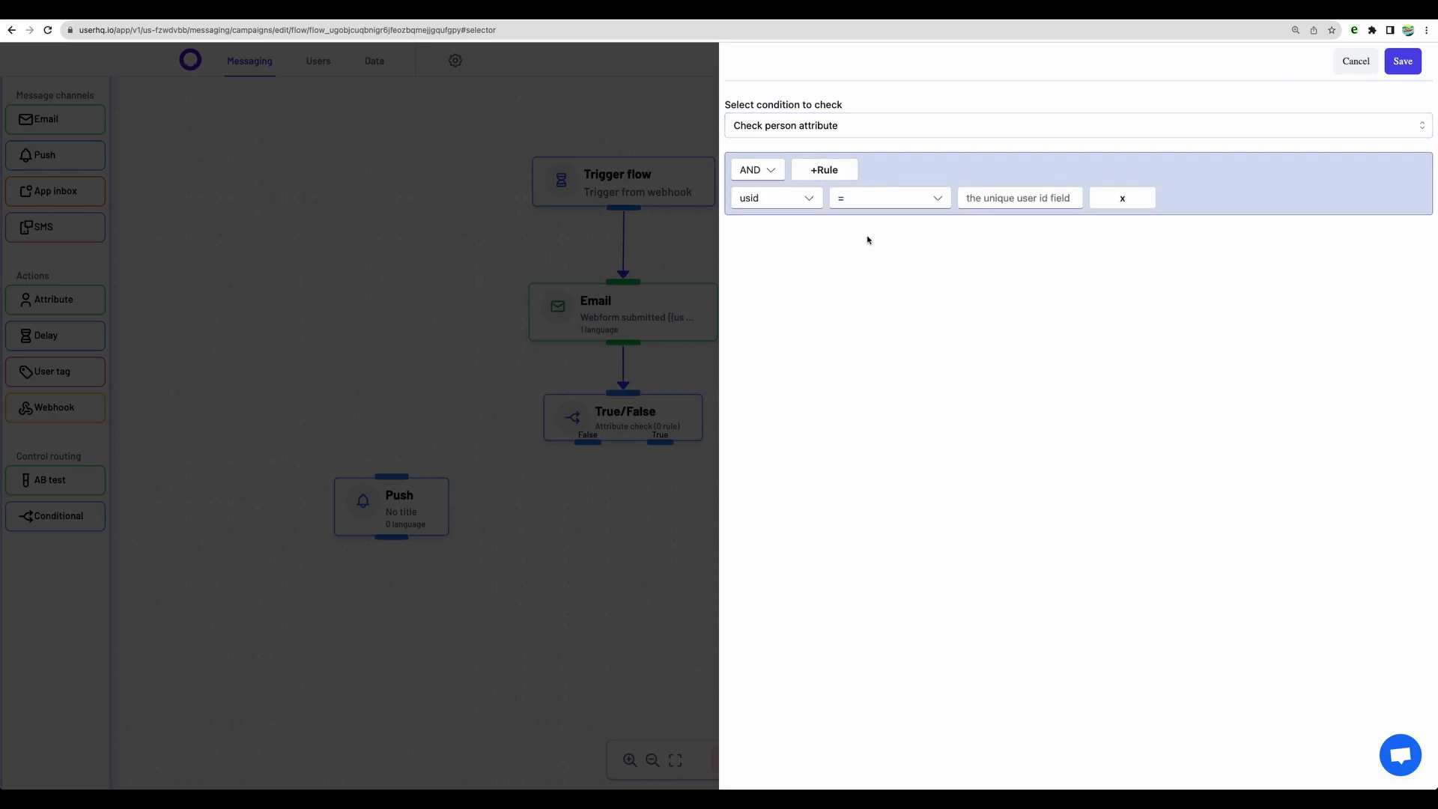
left_click(808, 198)
left_click(786, 274)
left_click(995, 197)
type("sm")
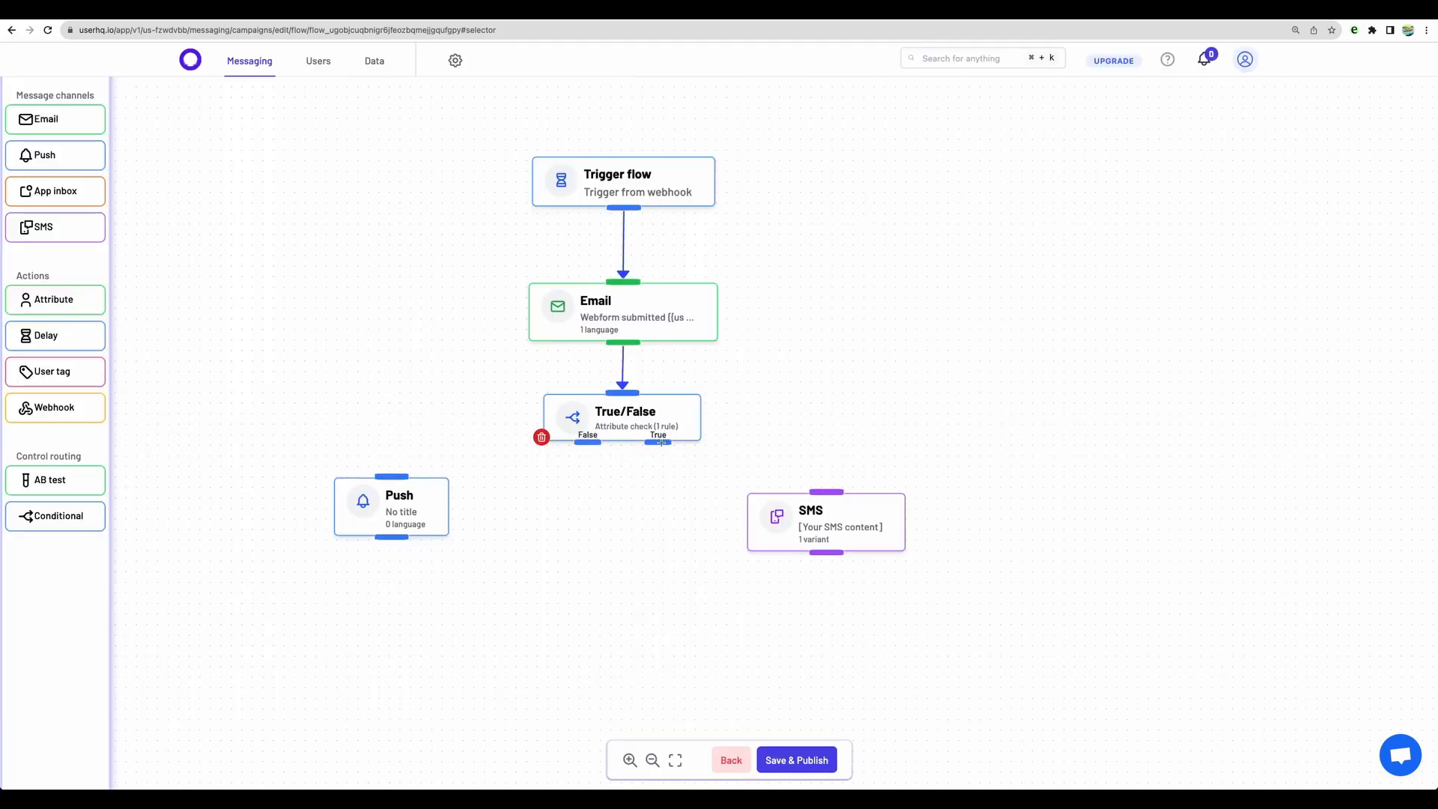
left_click_drag(659, 442, 826, 490)
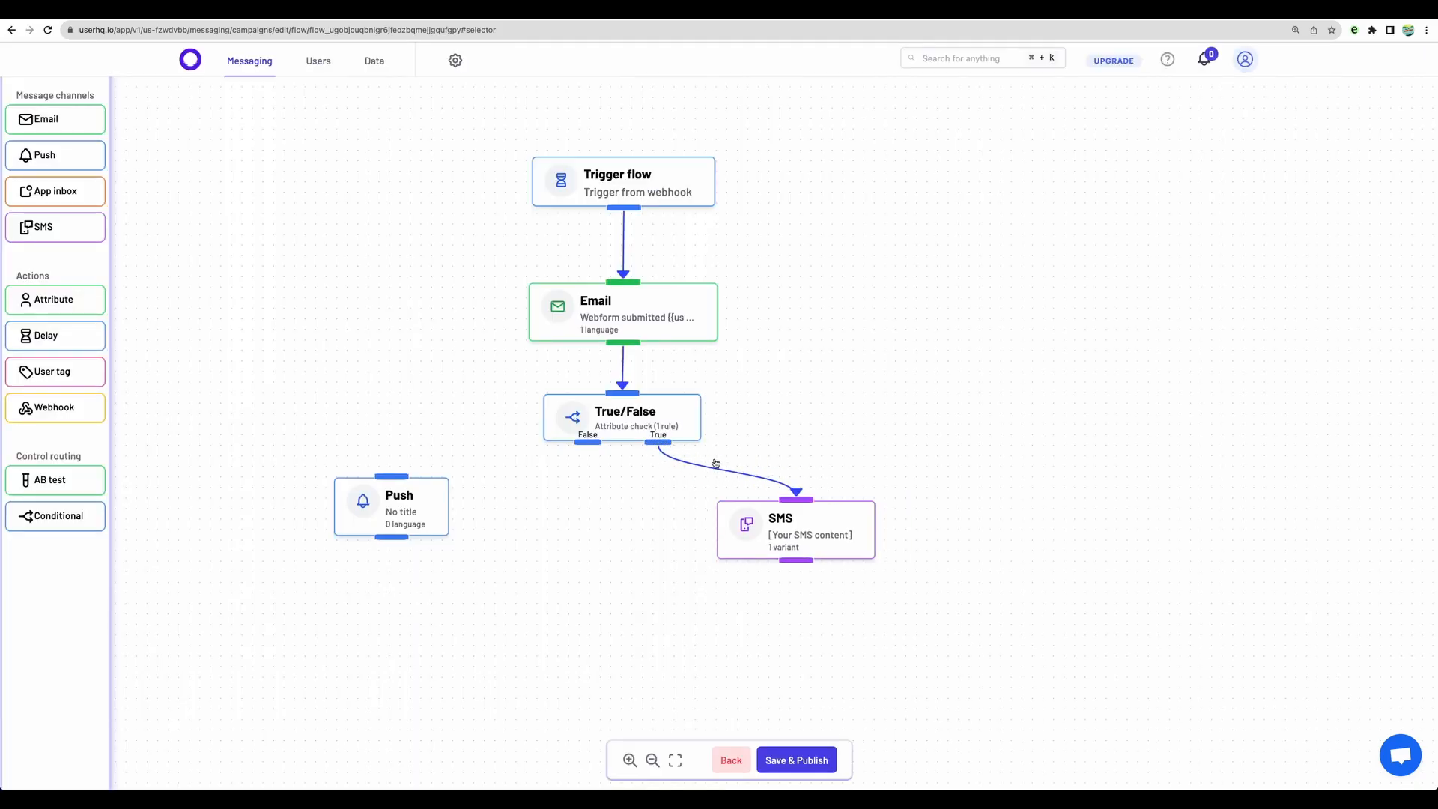
left_click_drag(588, 442, 477, 499)
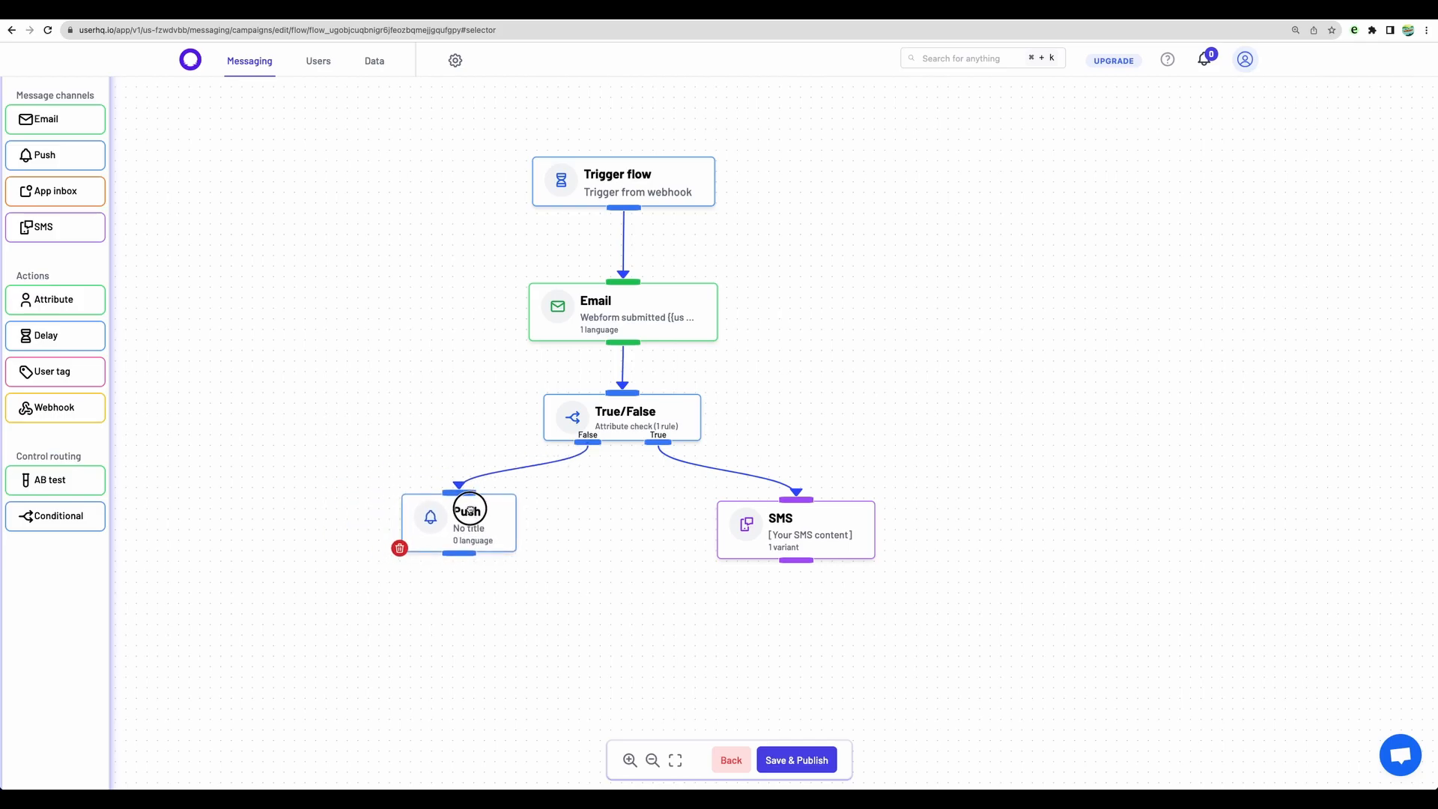
Step: Insert the usid user variable above the content placeholder in the SMS node and save it
left_click(788, 526)
left_click(789, 527)
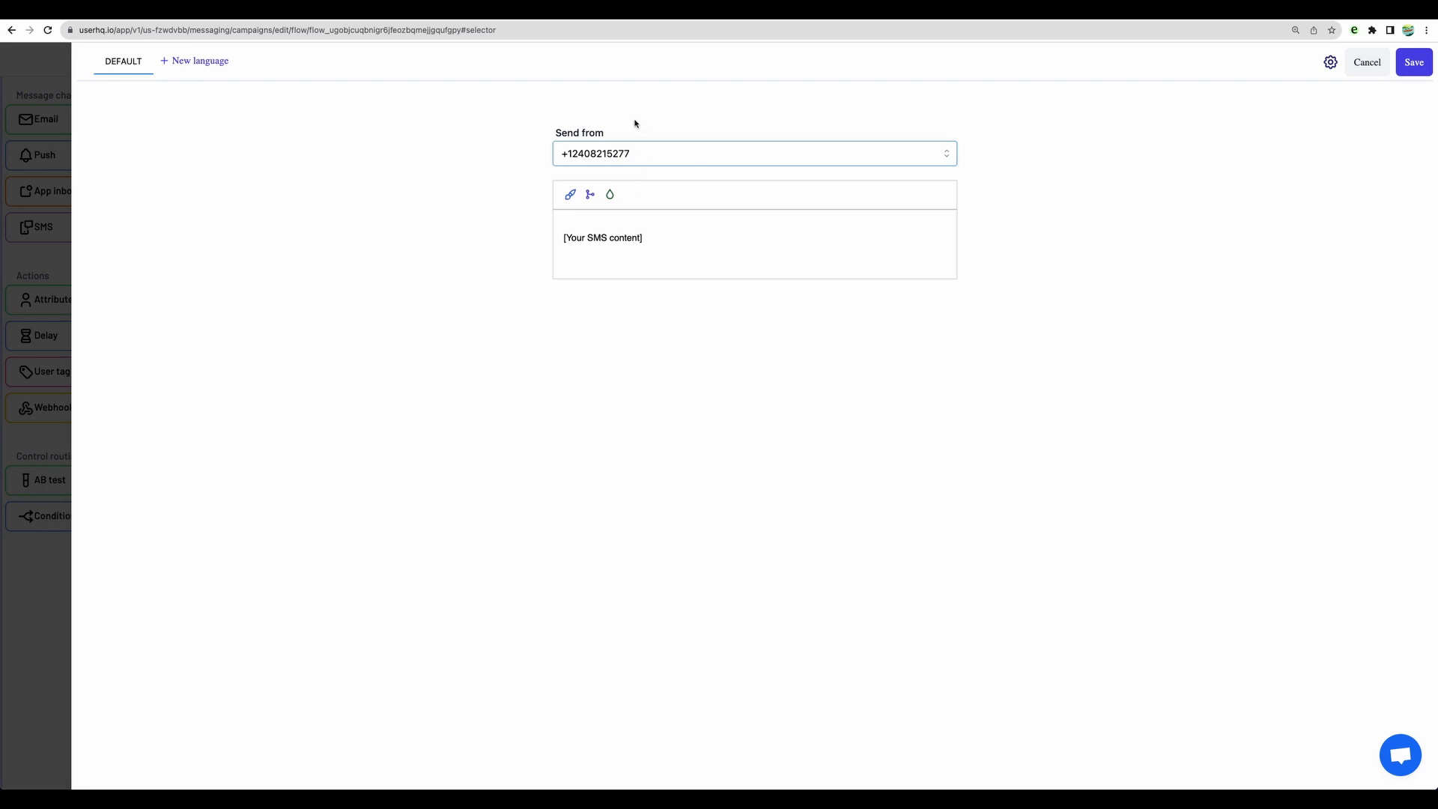
left_click(569, 194)
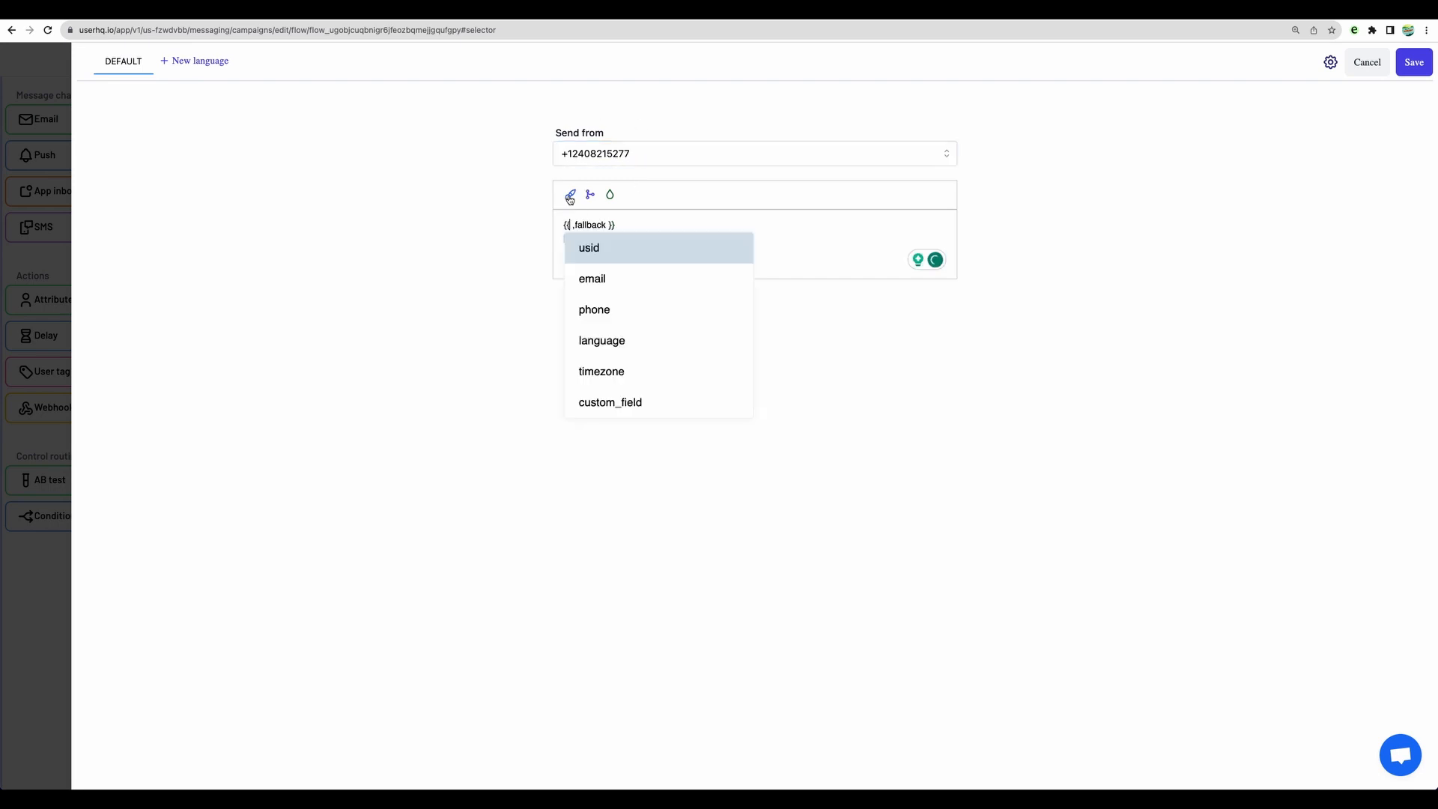
left_click(588, 247)
left_click(649, 229)
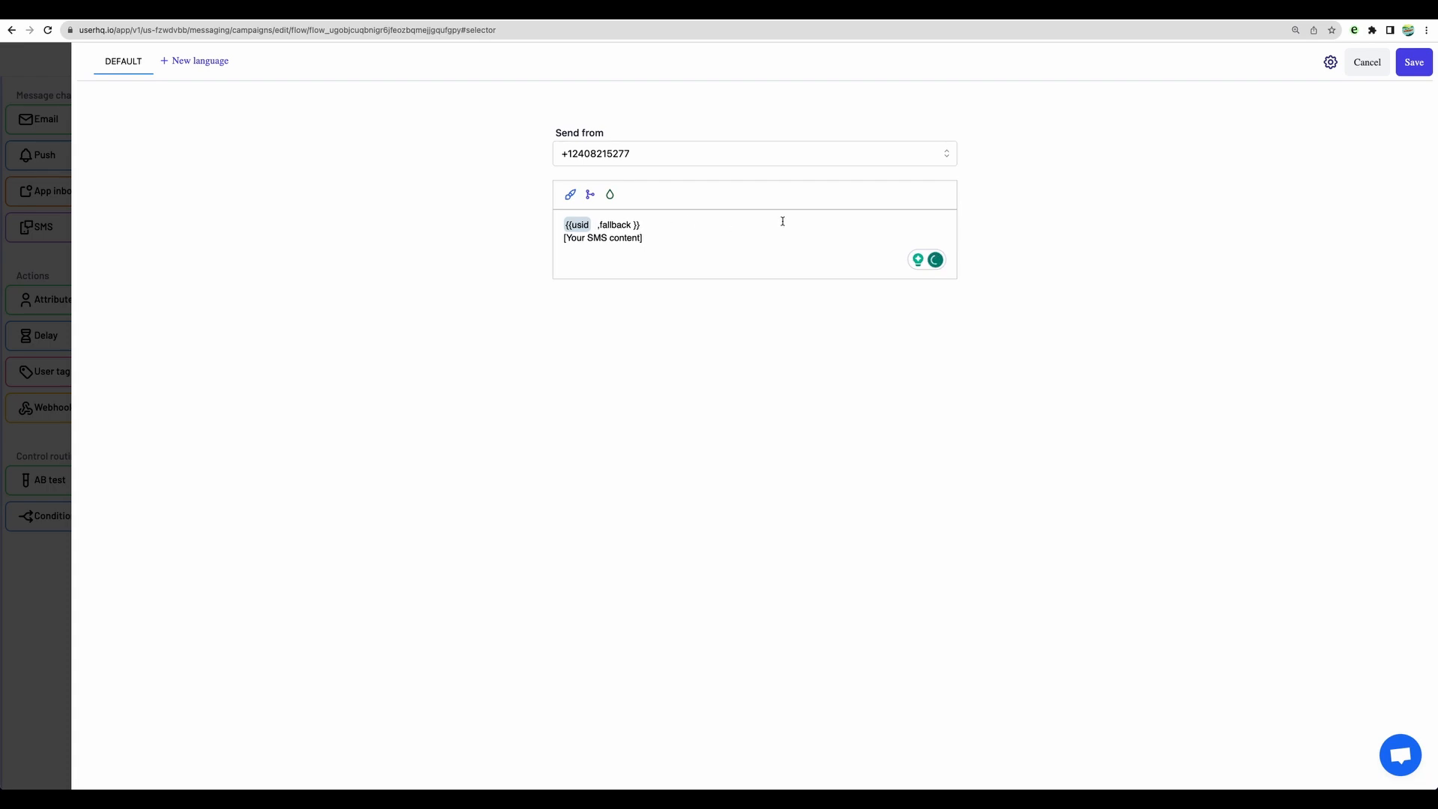
left_click(1413, 63)
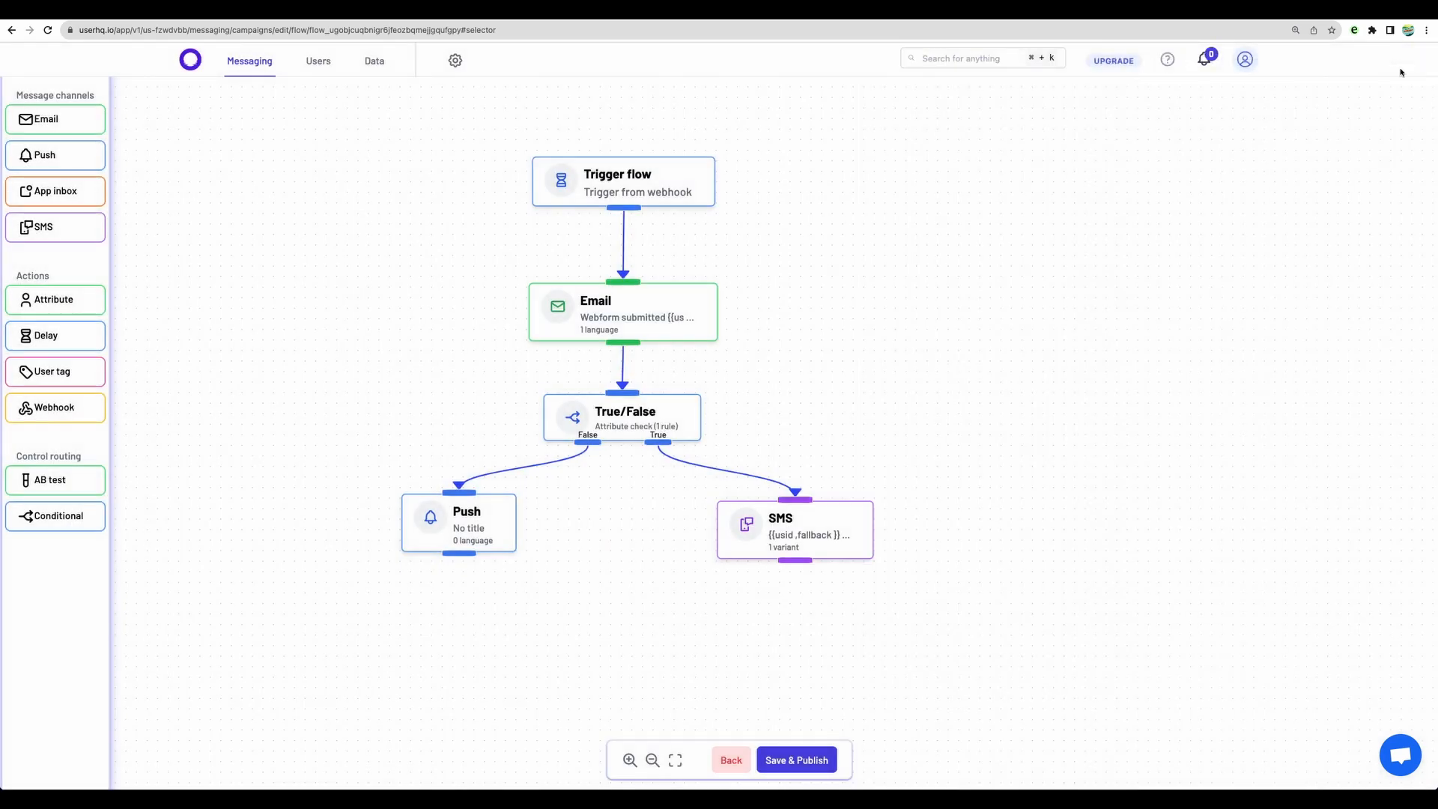
Step: Give the Push node the title "hi there!" and a usid variable above its content, checking the iOS and Android previews
left_click(461, 524)
type("hi there!")
left_click(345, 203)
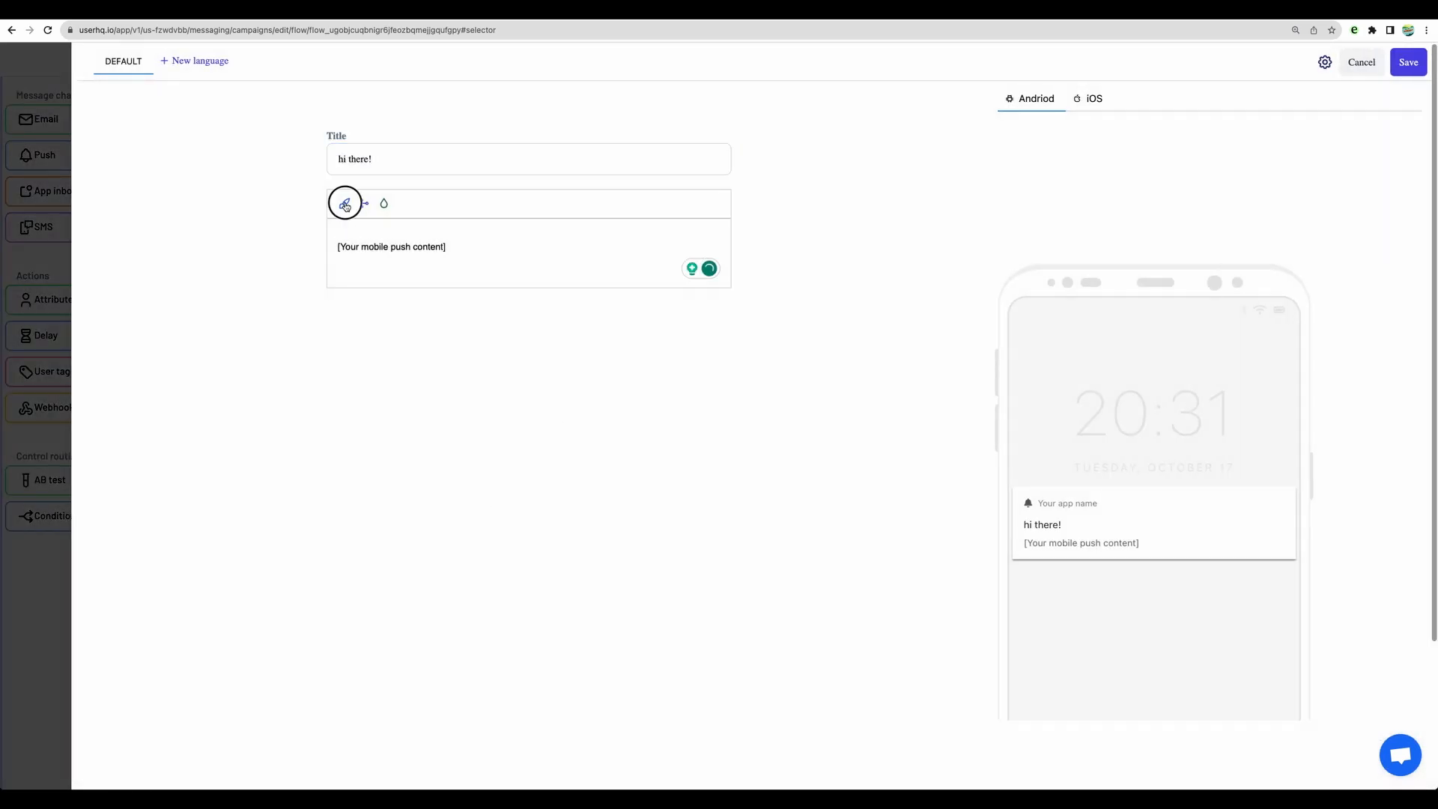
left_click(377, 256)
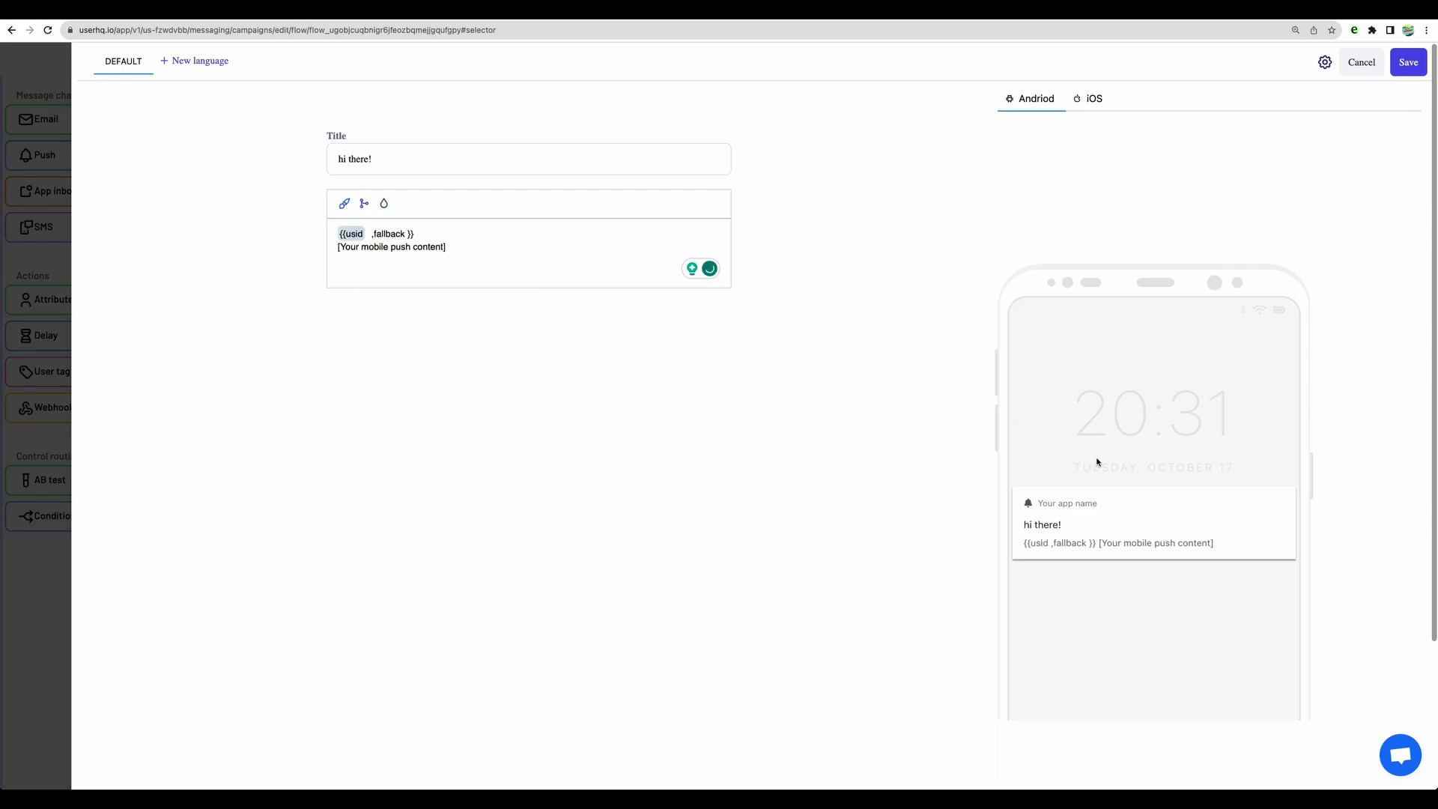
left_click(1090, 98)
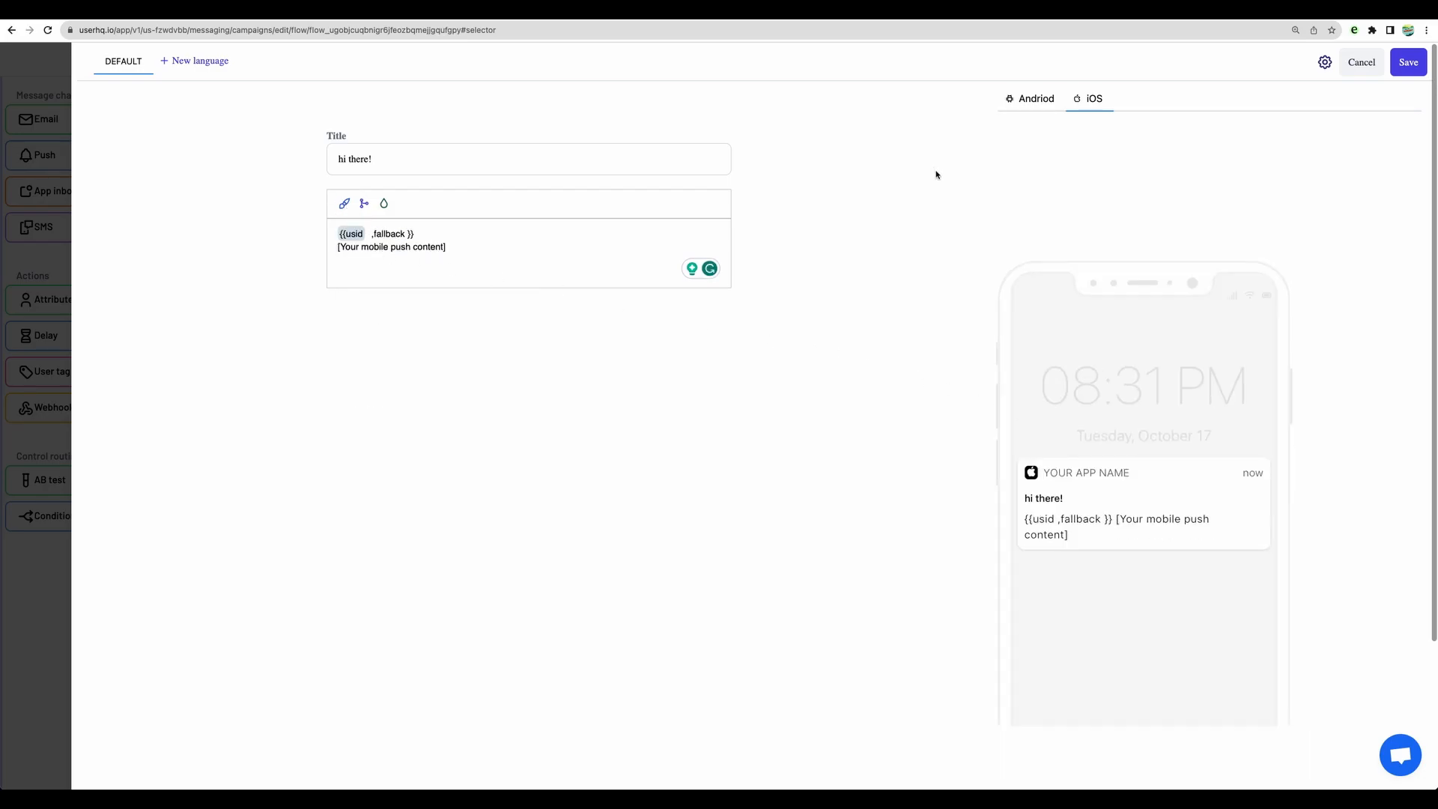
left_click(1021, 104)
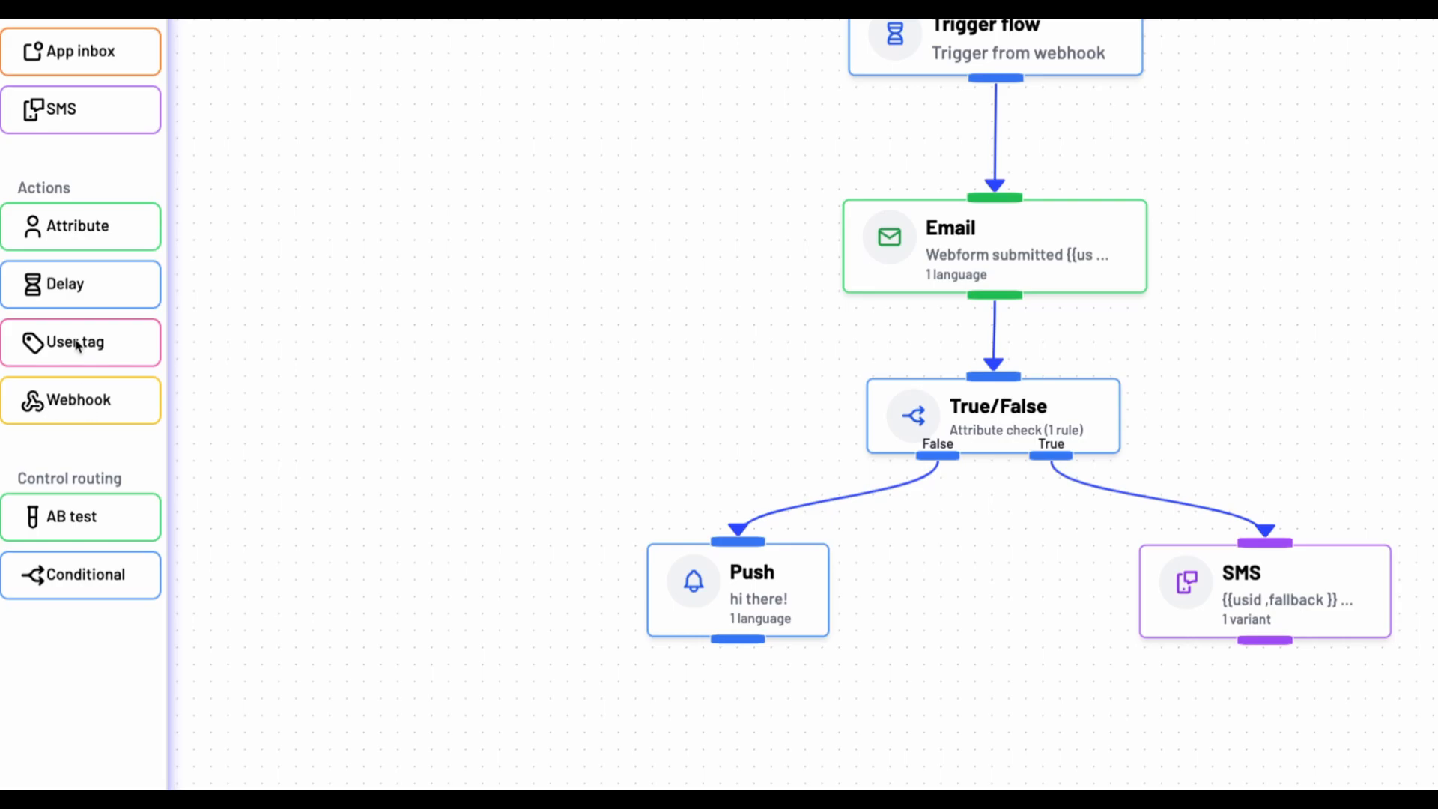
Step: Try adding a Delay node beside the True branch above the SMS node and open it
left_click_drag(63, 284, 1000, 568)
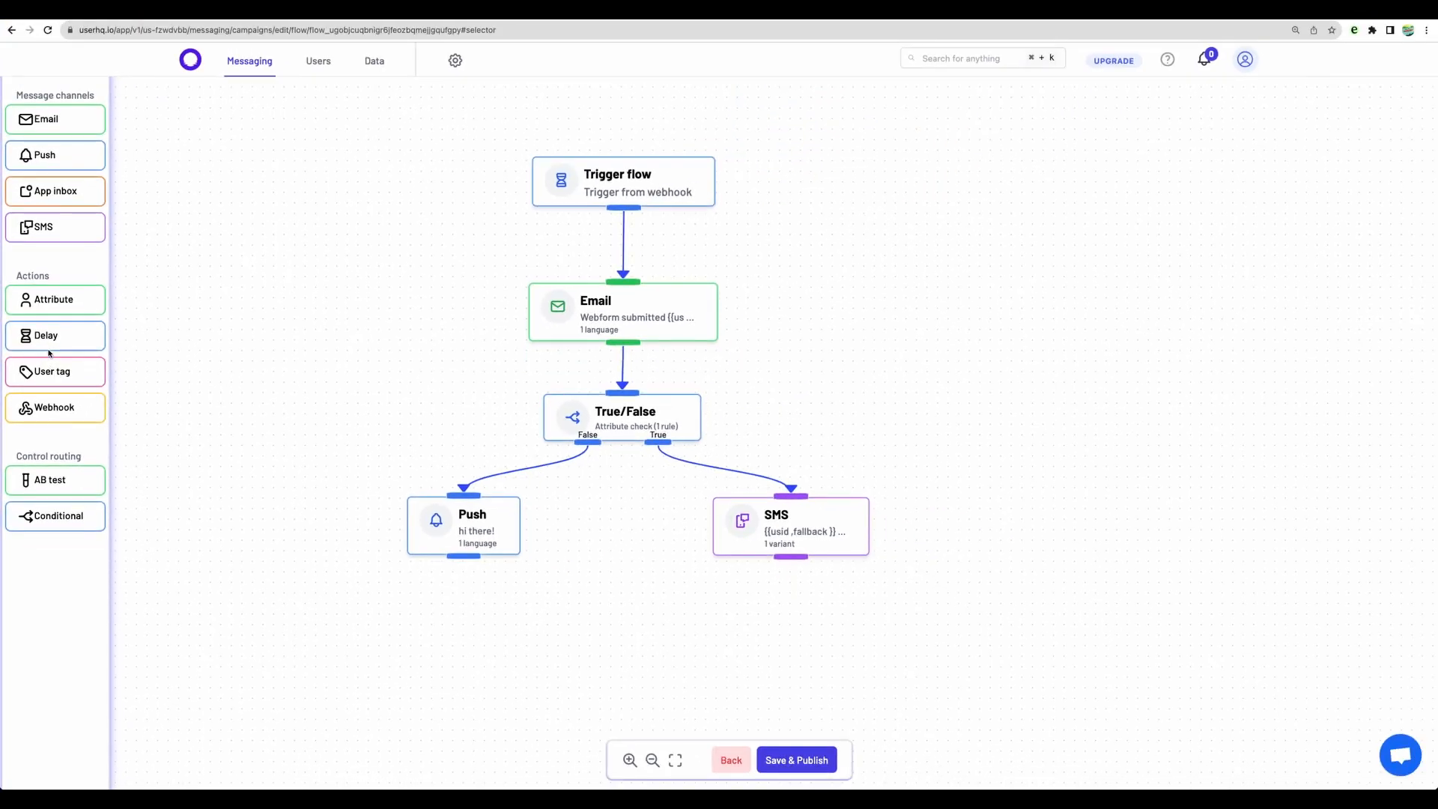
left_click_drag(627, 512, 792, 434)
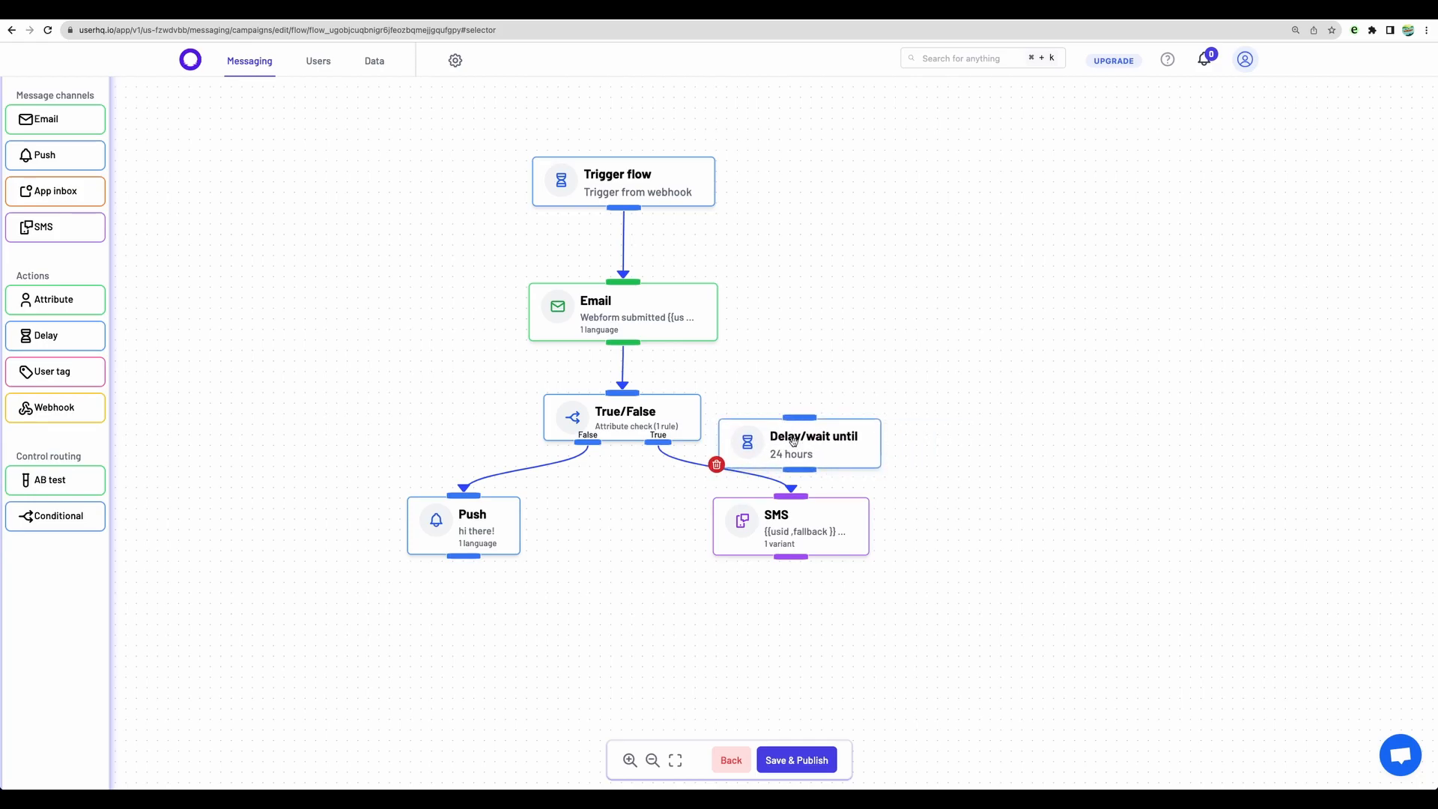
left_click(793, 437)
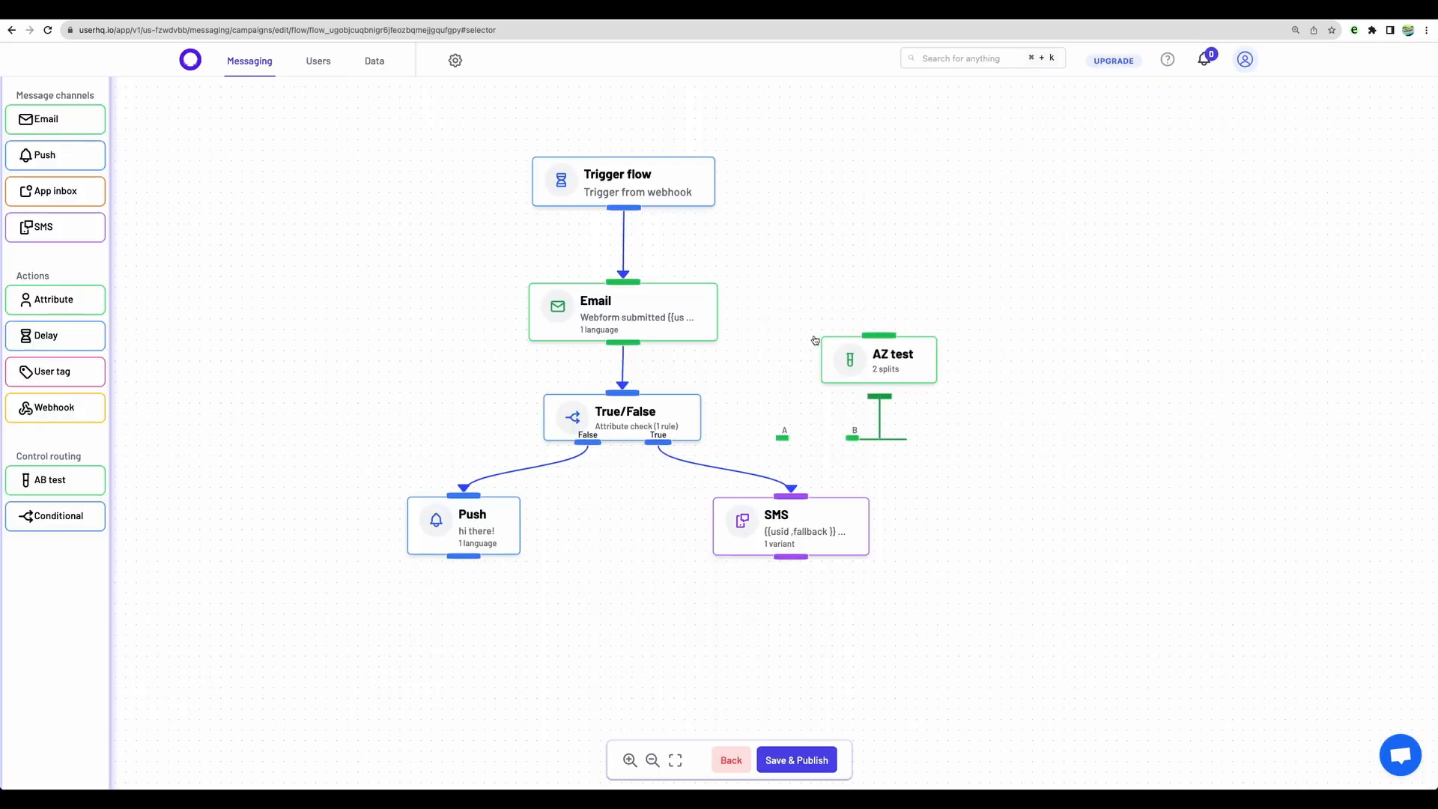
Step: Try an AB test node beside the flow with split A at 20% and split B at 80%
left_click_drag(873, 346, 927, 274)
left_click(927, 273)
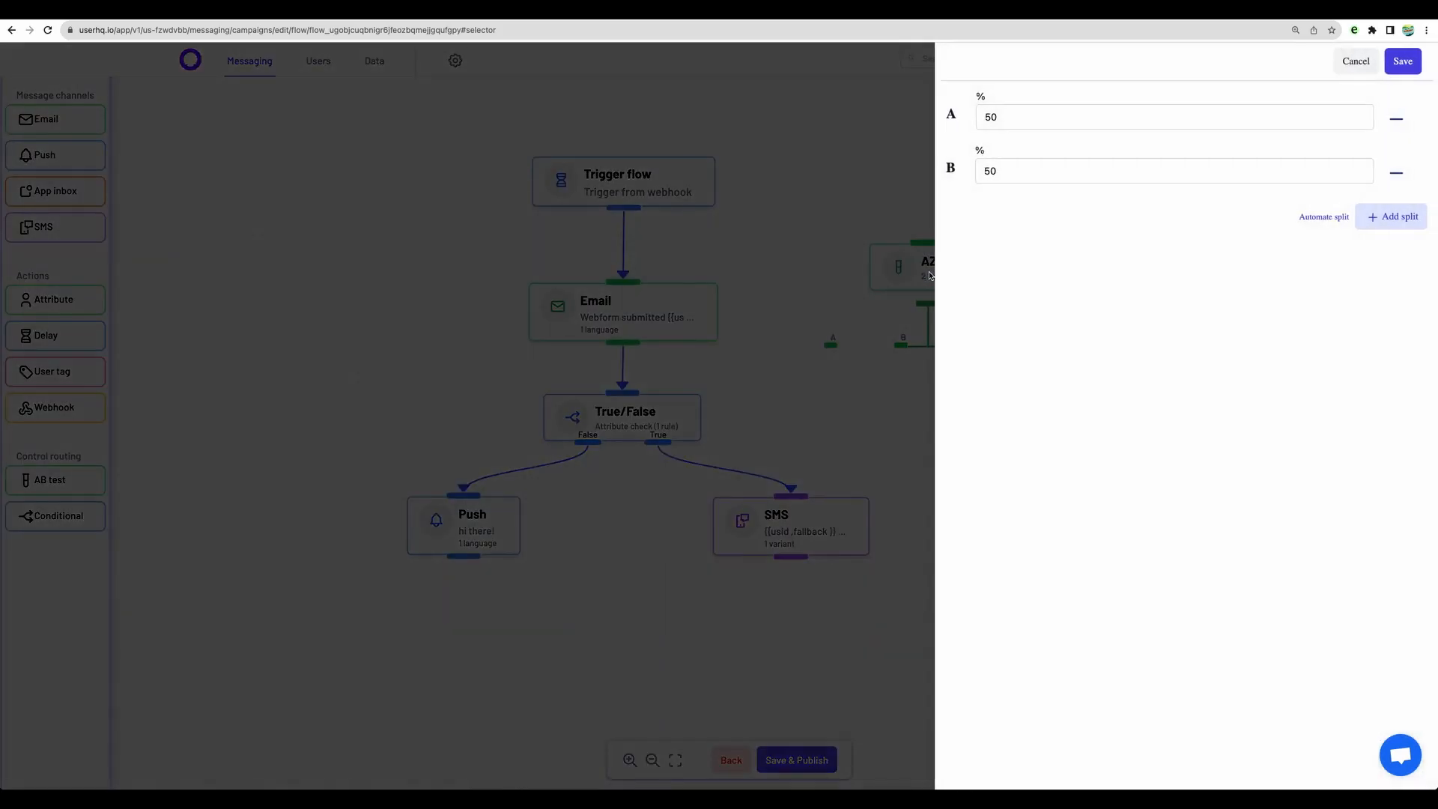
type("20")
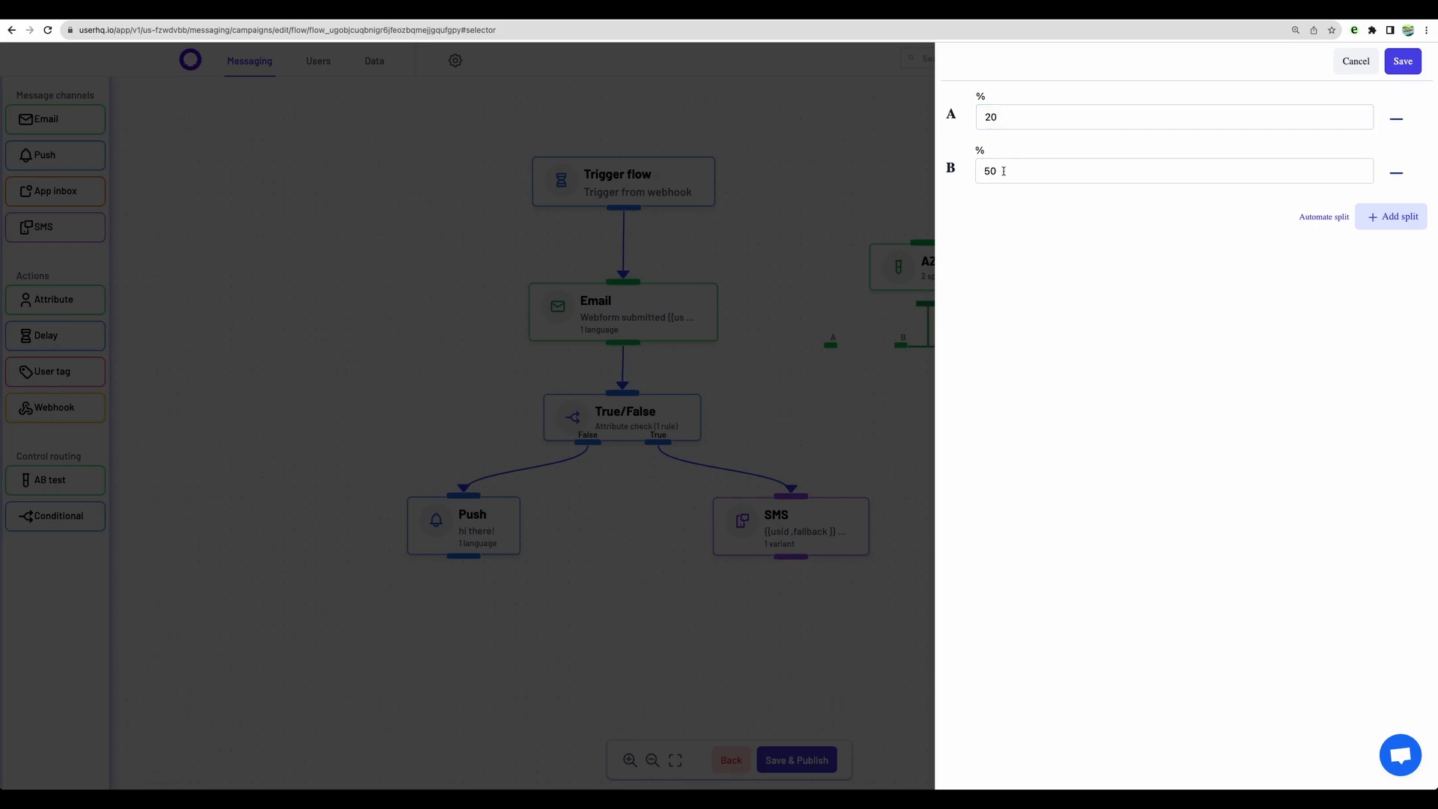
left_click_drag(1002, 172, 950, 168)
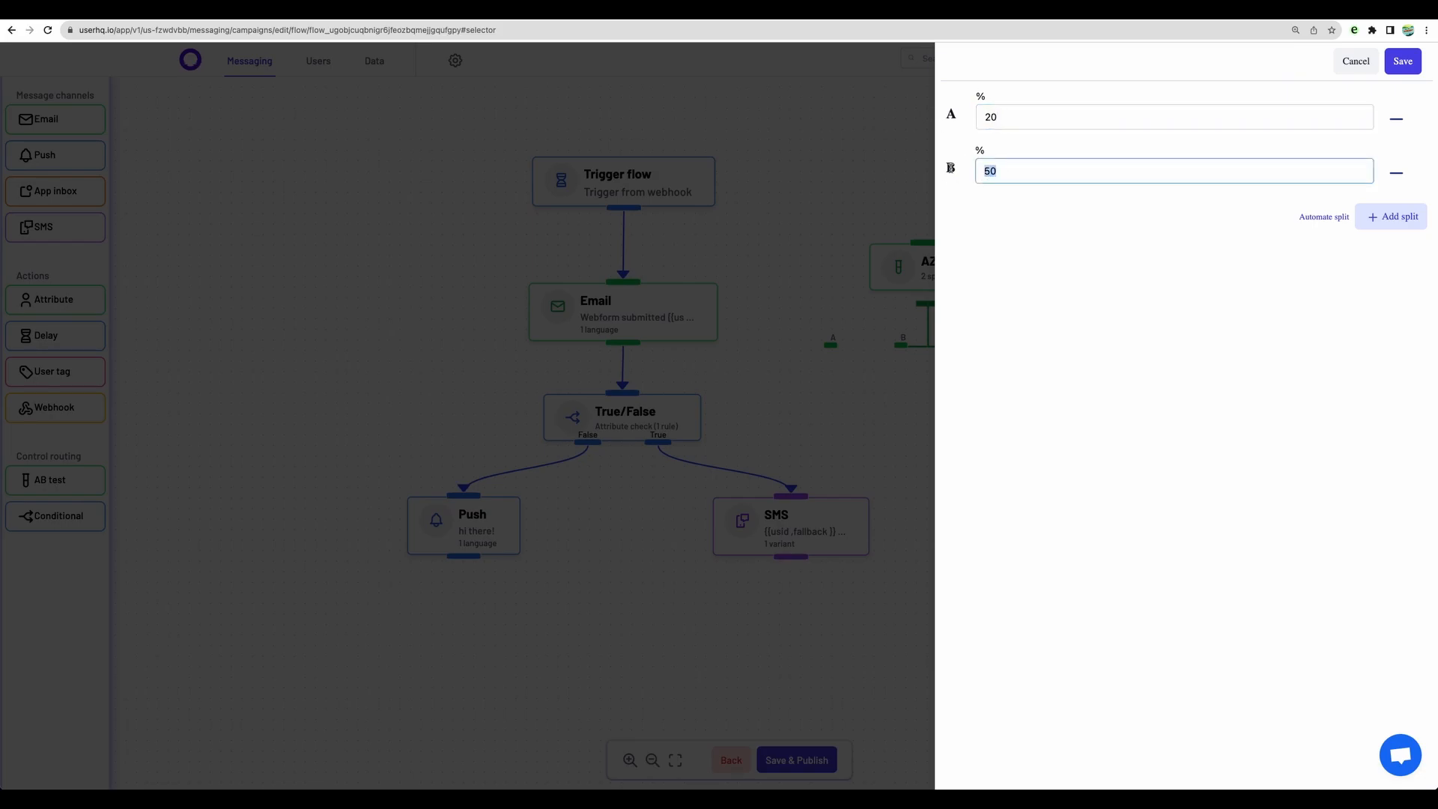
type("80")
left_click(1355, 60)
Step: Add an Attribute node below the Push node and connect Push to it
left_click_drag(26, 299, 443, 608)
left_click_drag(465, 556, 474, 624)
left_click(480, 629)
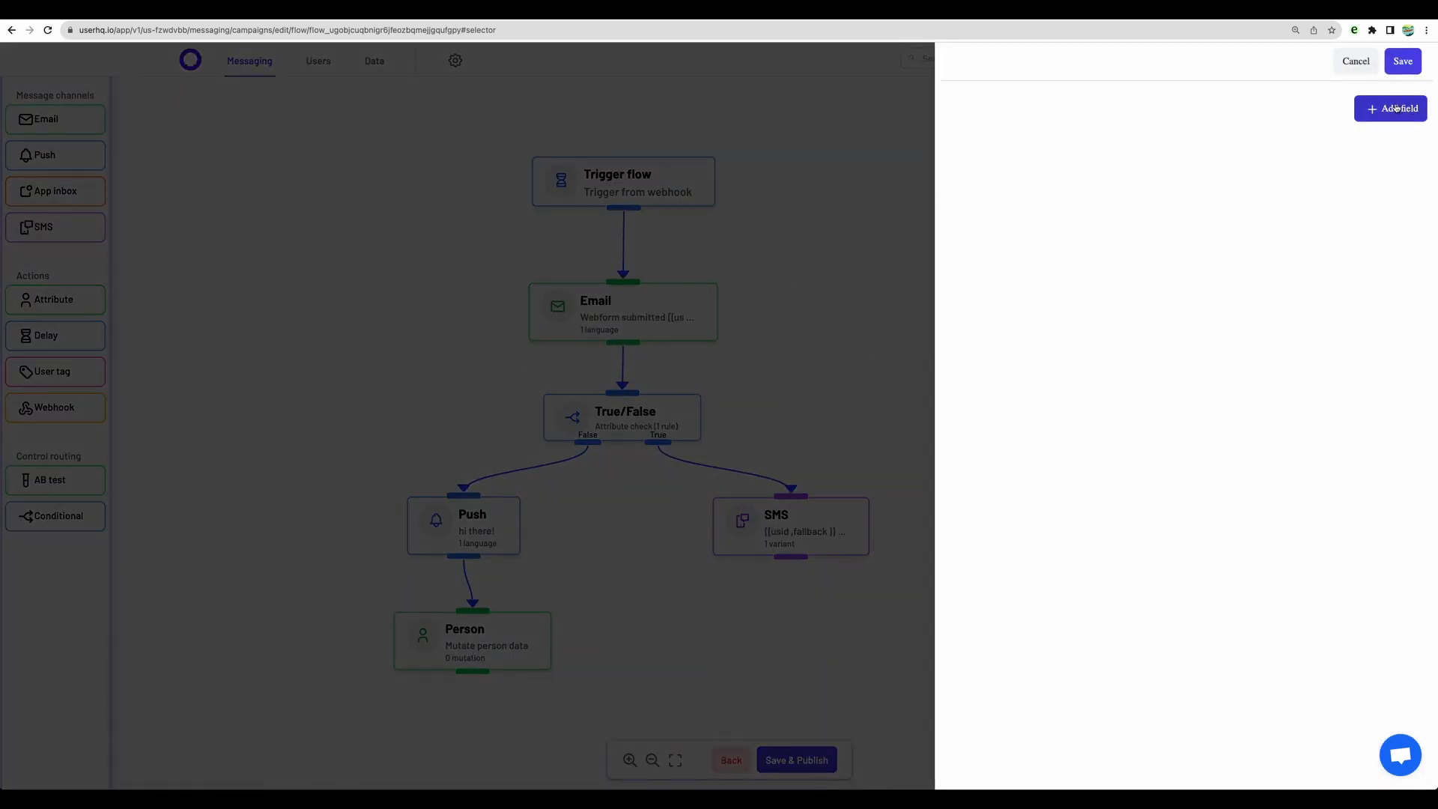
Step: Set custom_field to "push sent" in the Person node, save it and align the node below Push
left_click(1392, 108)
left_click(719, 154)
left_click(683, 290)
left_click(985, 228)
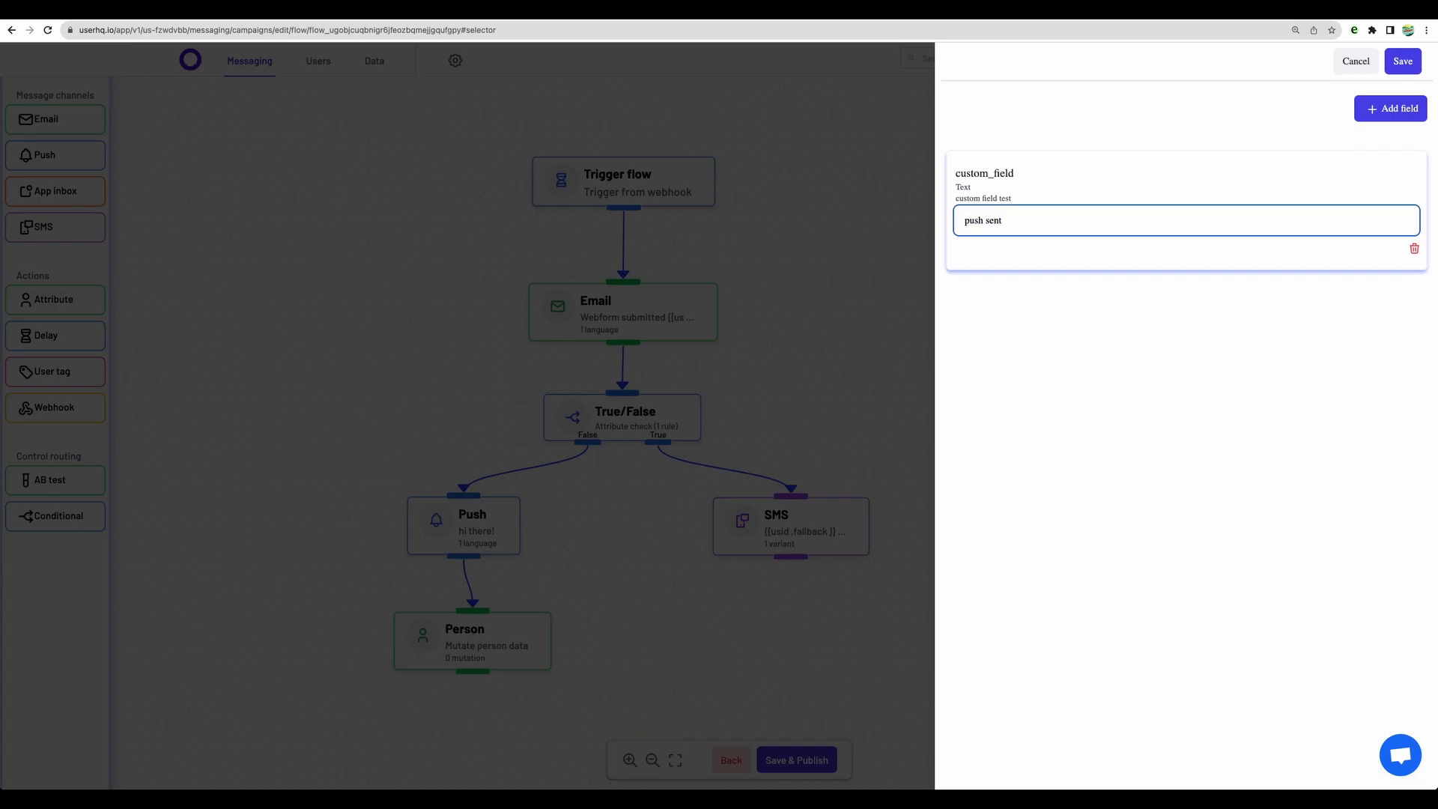
left_click(1403, 61)
left_click_drag(485, 629, 472, 634)
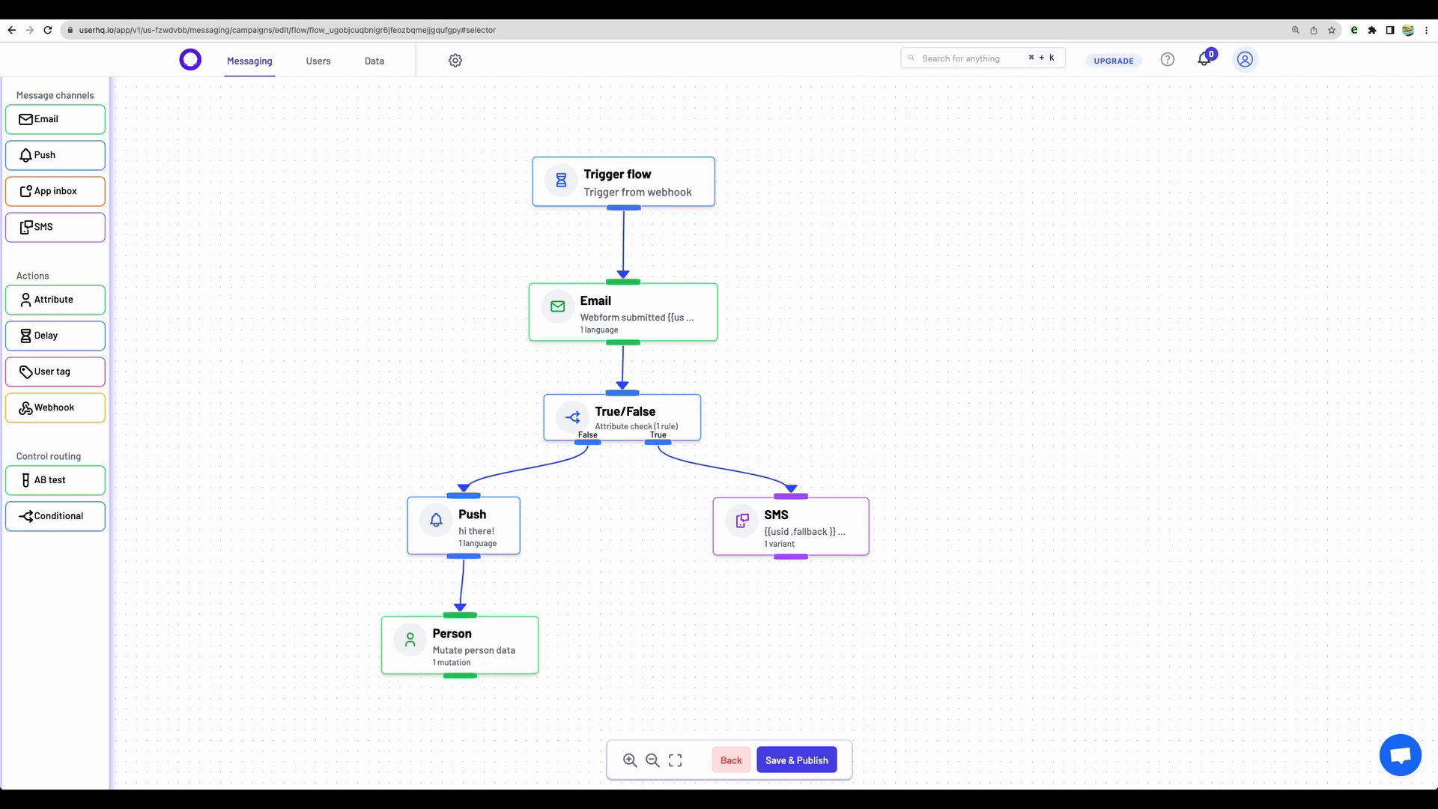
Step: Save and publish the flow, and copy the webhook URL from its trigger
left_click(796, 760)
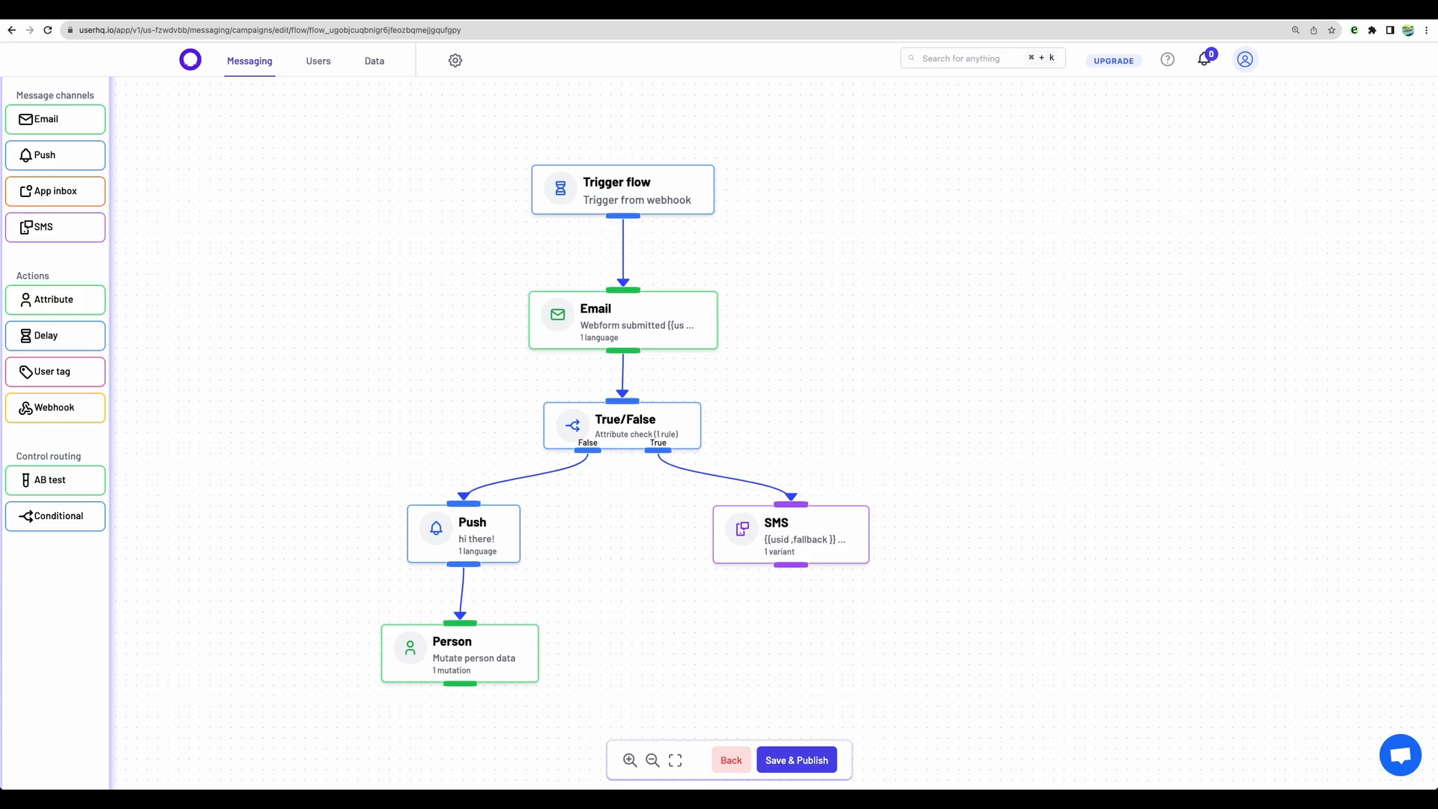
left_click(623, 190)
left_click(1026, 210)
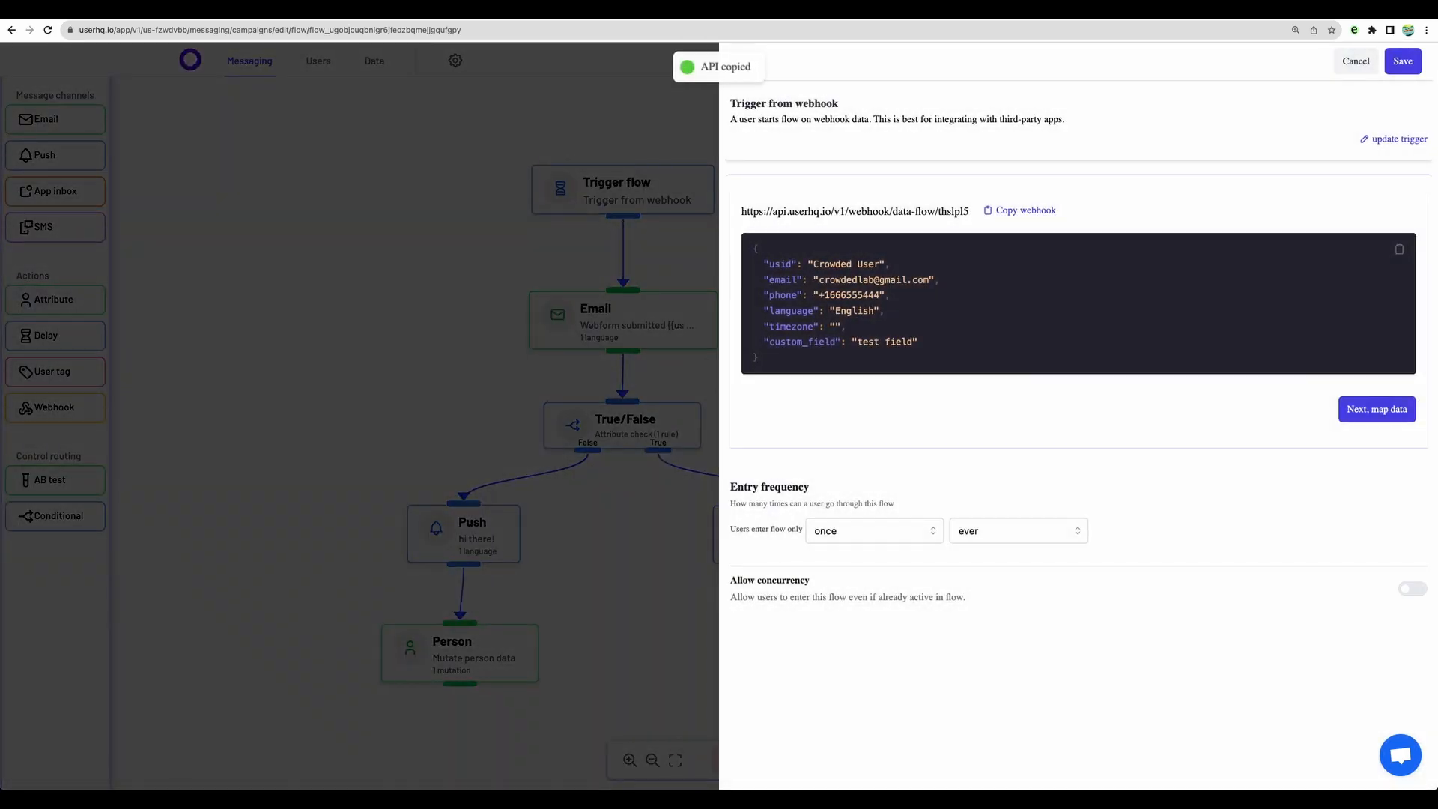
Step: Switch to ReqBin and prepare a POST request to the webhook URL with the JSON user data, language "English" and custom_field "sms"
key("ctrl+Tab")
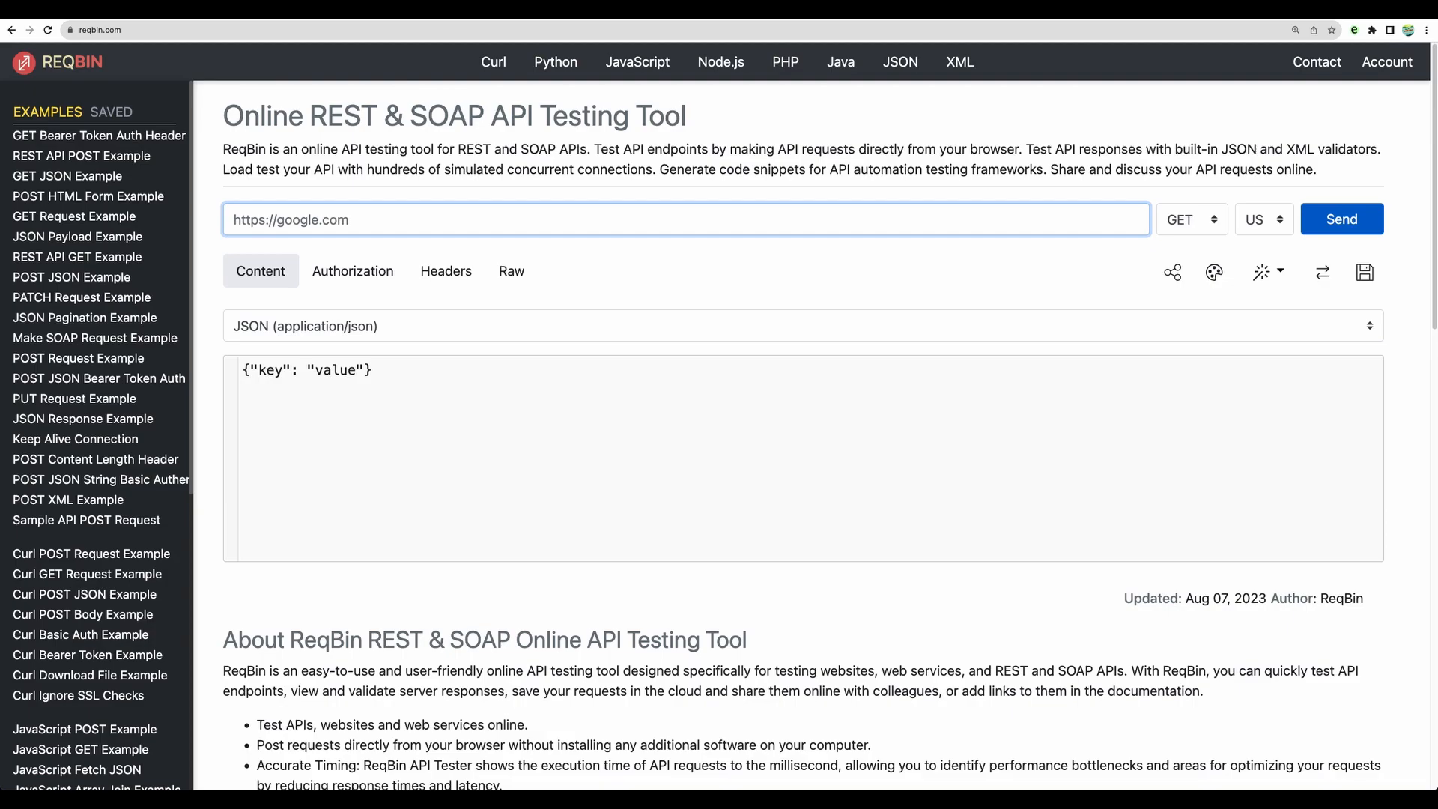
key("super+v")
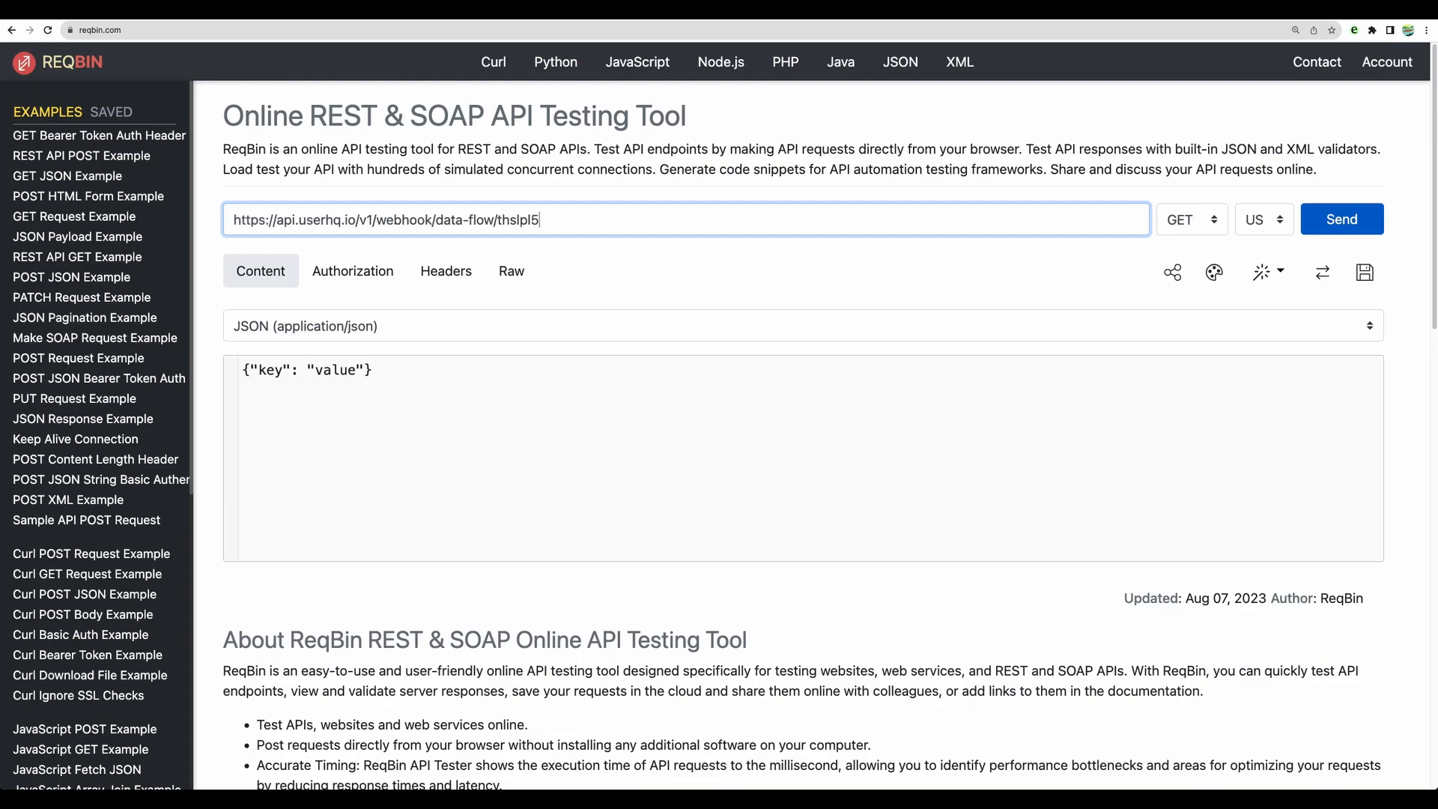
key("super+a")
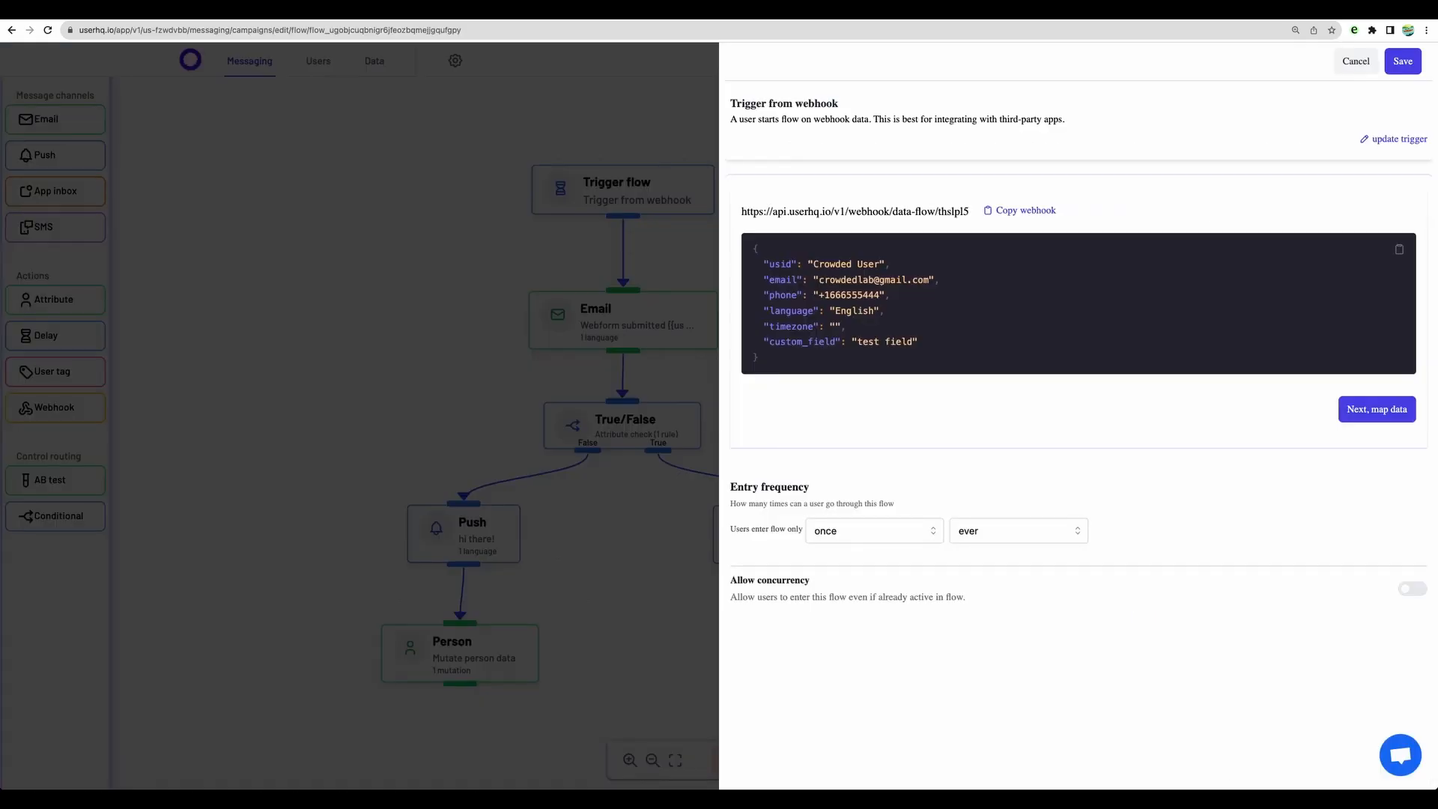
key("super+a")
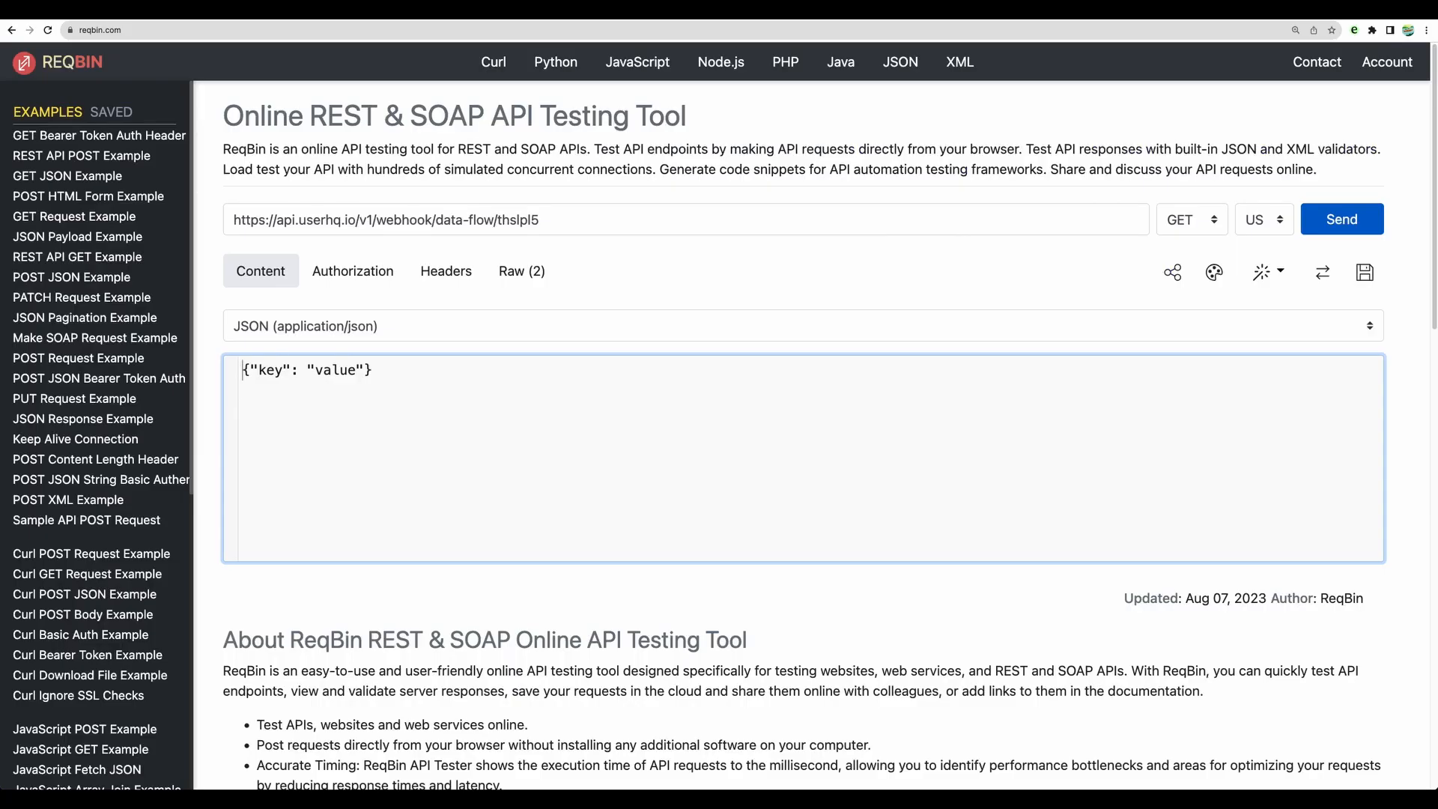
key("super+v")
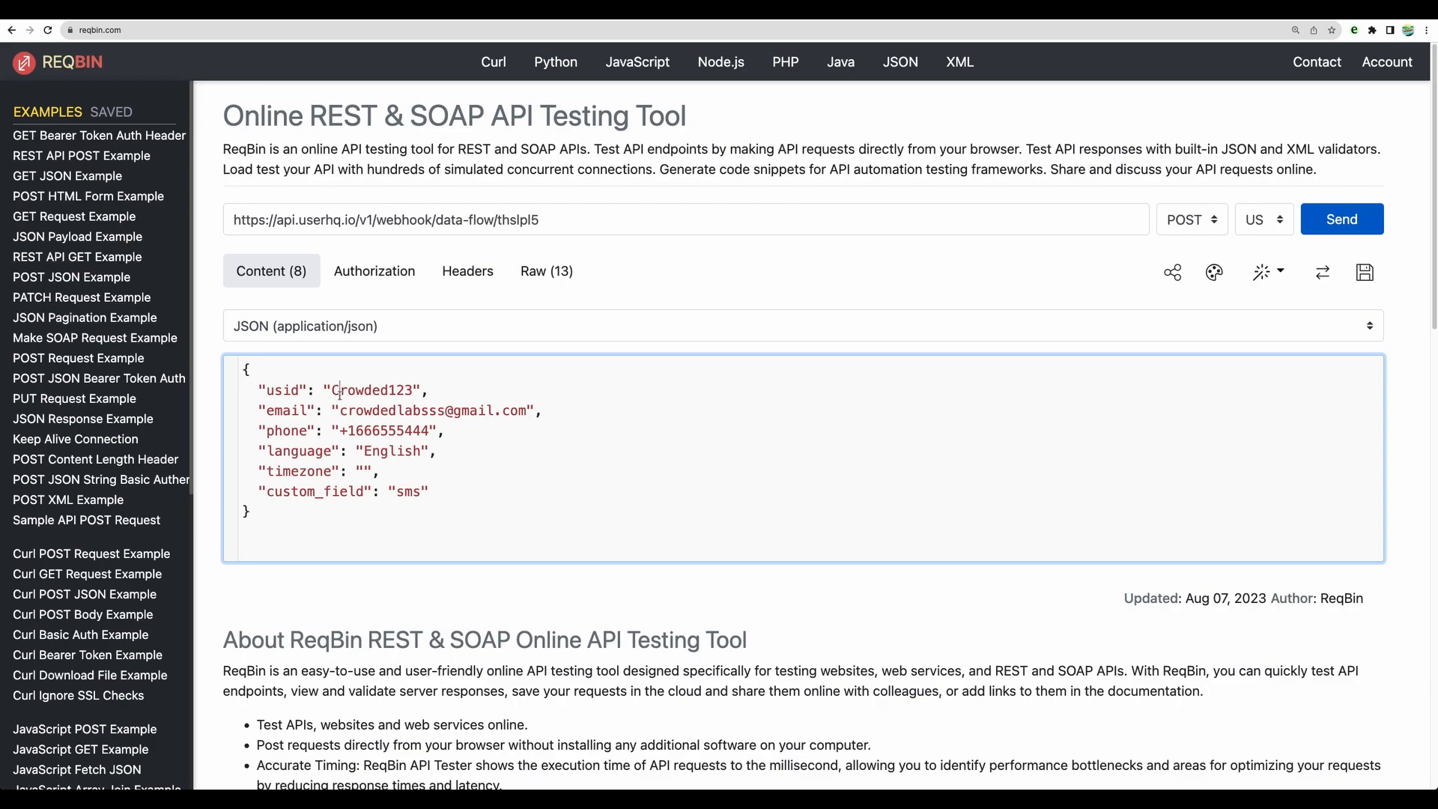
Step: Send the webhook request and check the response status
left_click(1308, 223)
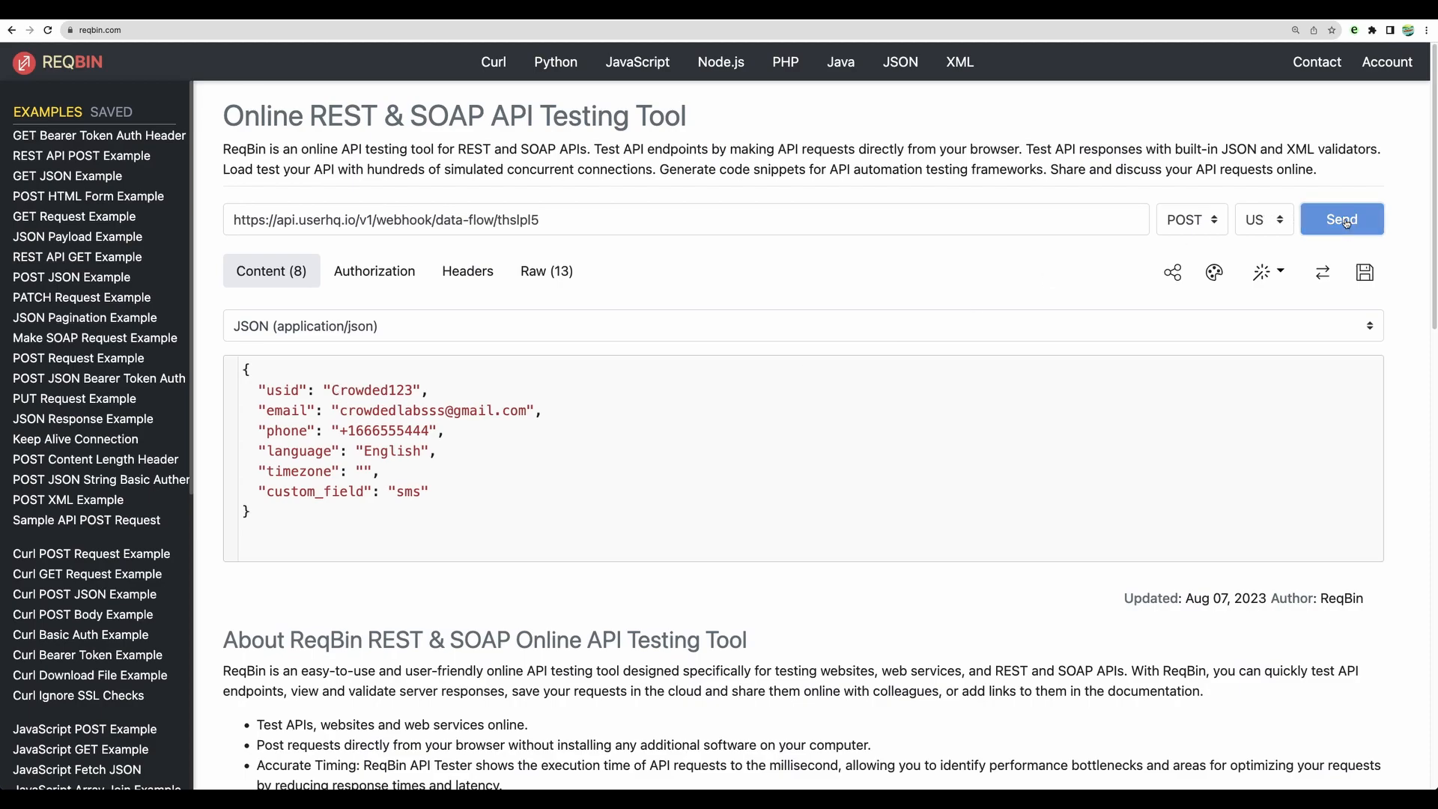
scroll(377, 541, "down", 2)
left_click_drag(226, 525, 346, 522)
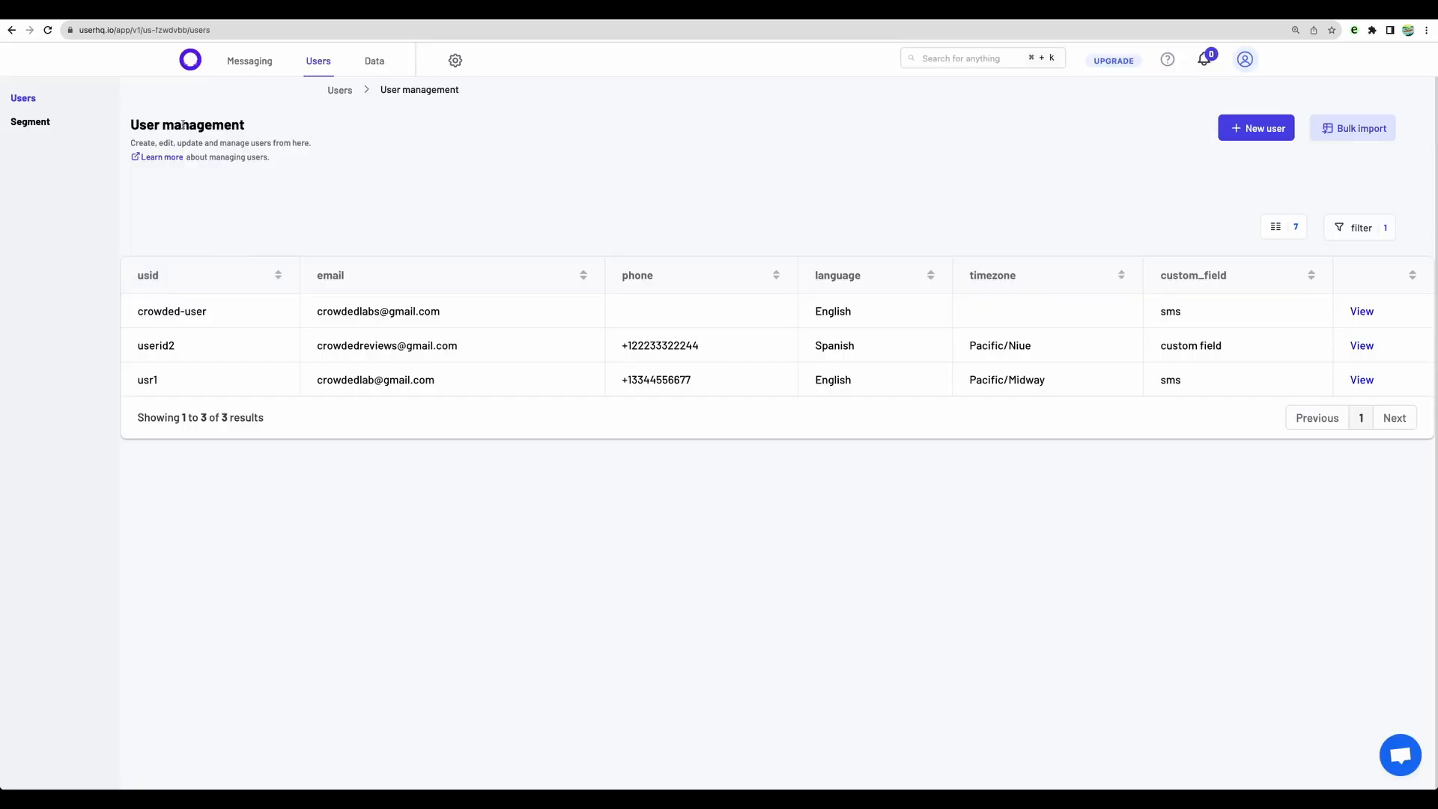
Step: Reload the UserHQ user list and check the newest user's fields against the data sent through the webhook
key("super+r")
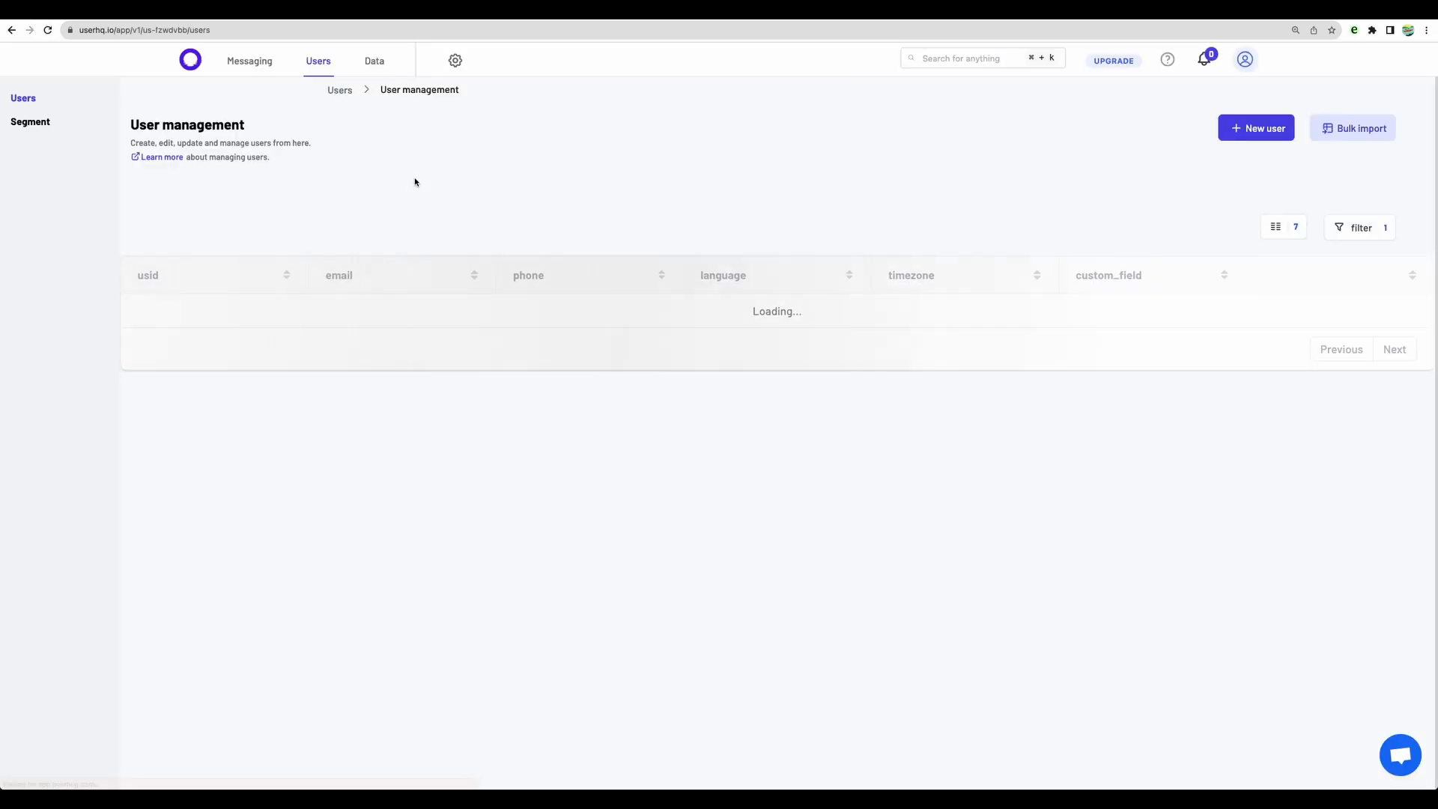
left_click_drag(143, 311, 450, 312)
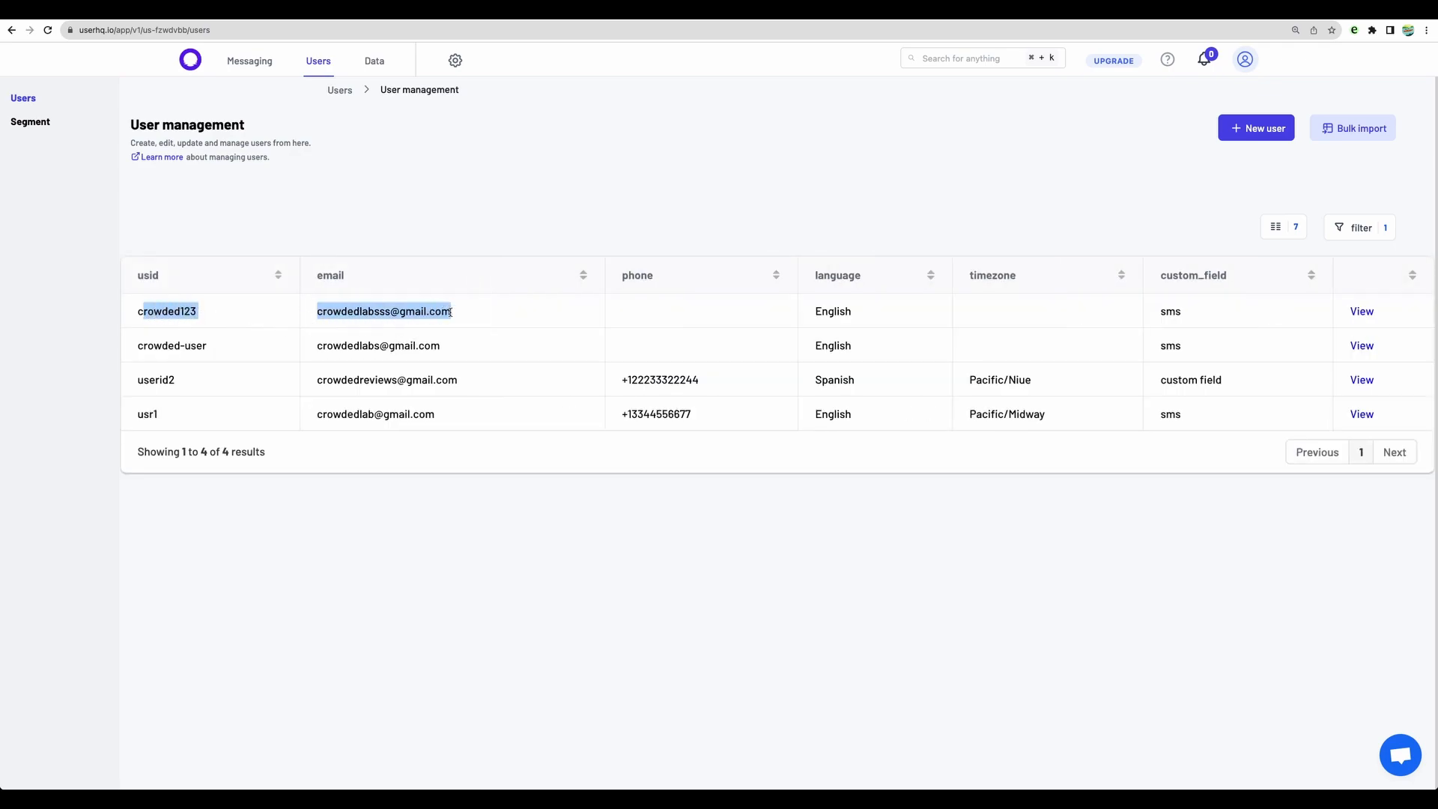
triple_click(423, 311)
triple_click(372, 314)
left_click_drag(647, 312, 1199, 318)
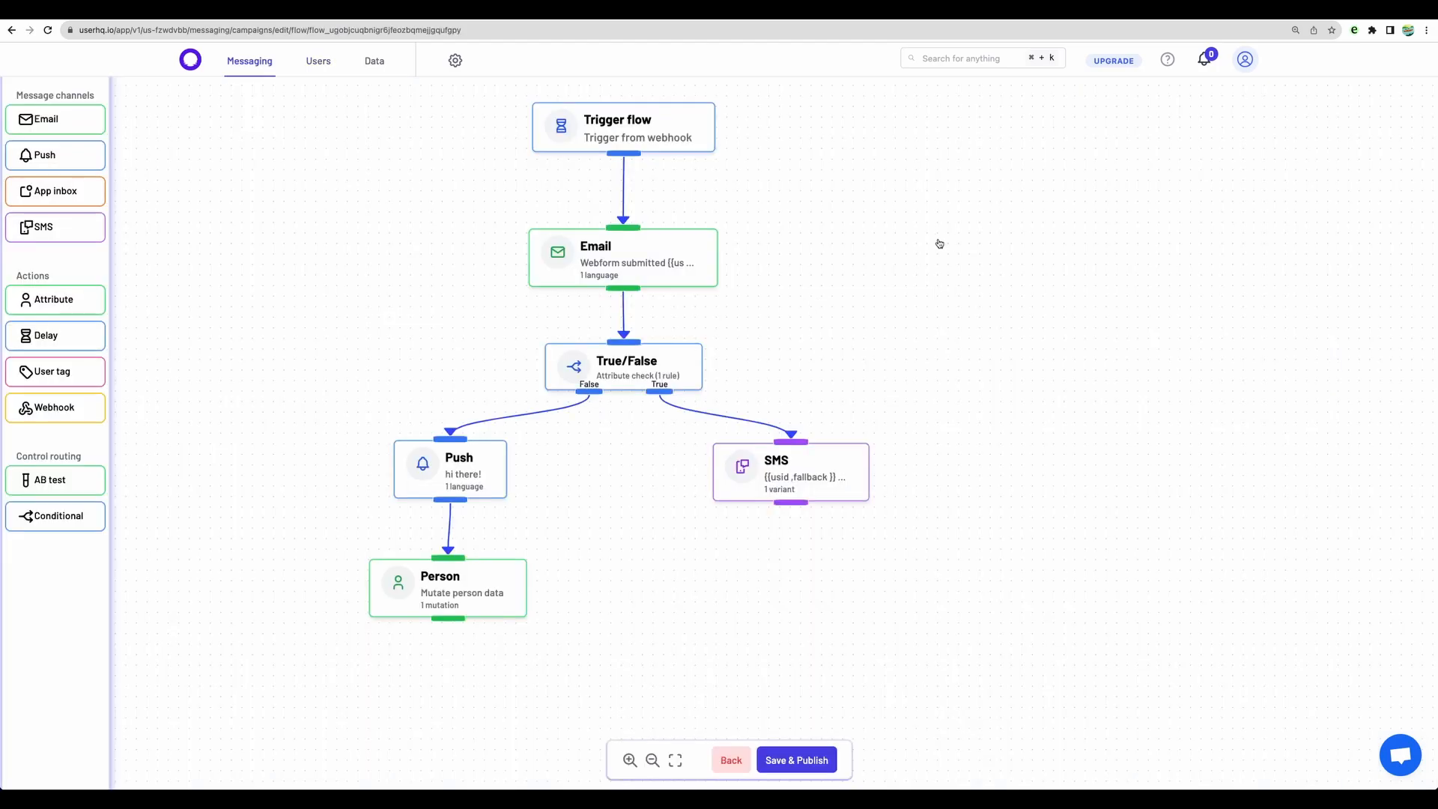
Step: Review the True/False node in the flow and try adding an App inbox node near the Email node
left_click(653, 360)
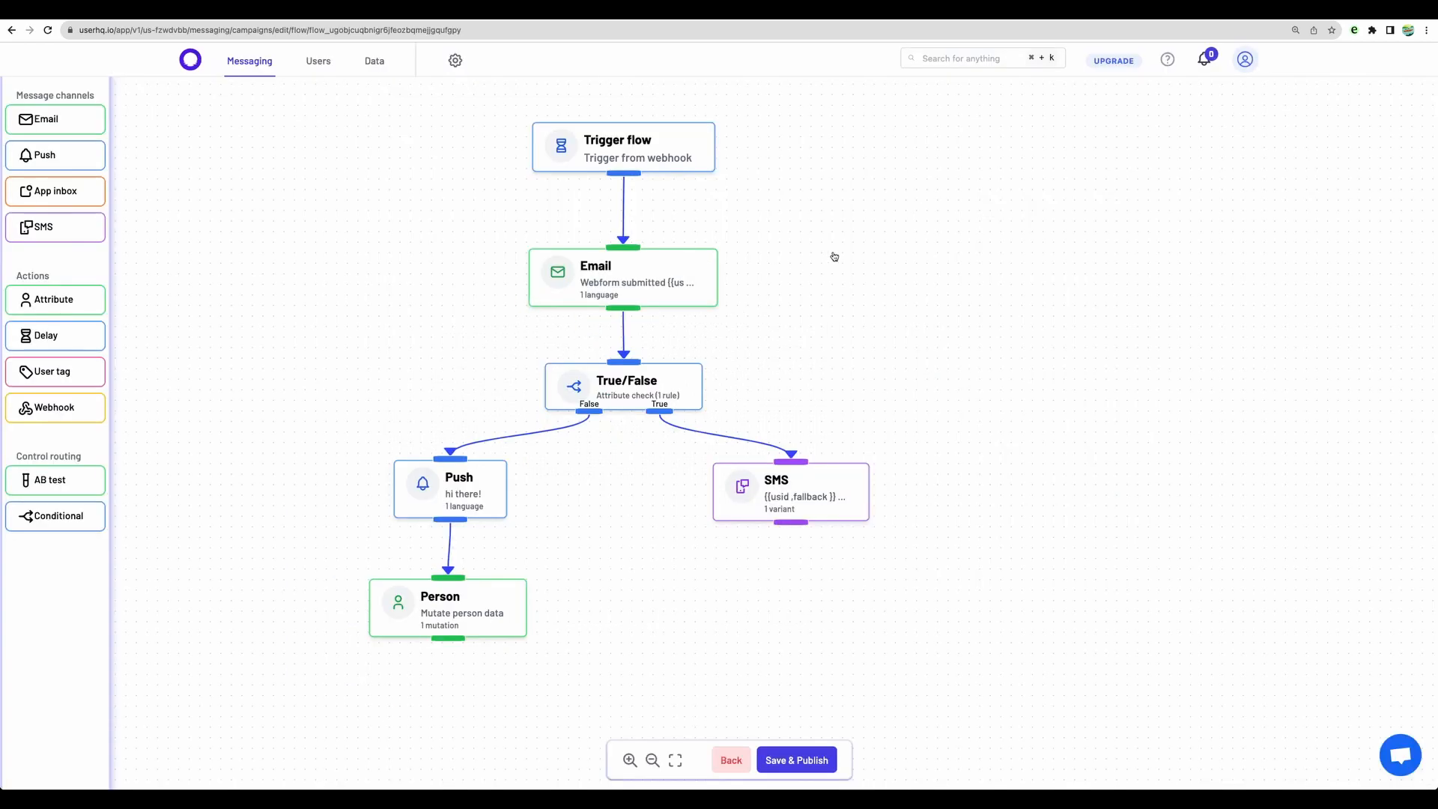
left_click_drag(636, 285, 631, 275)
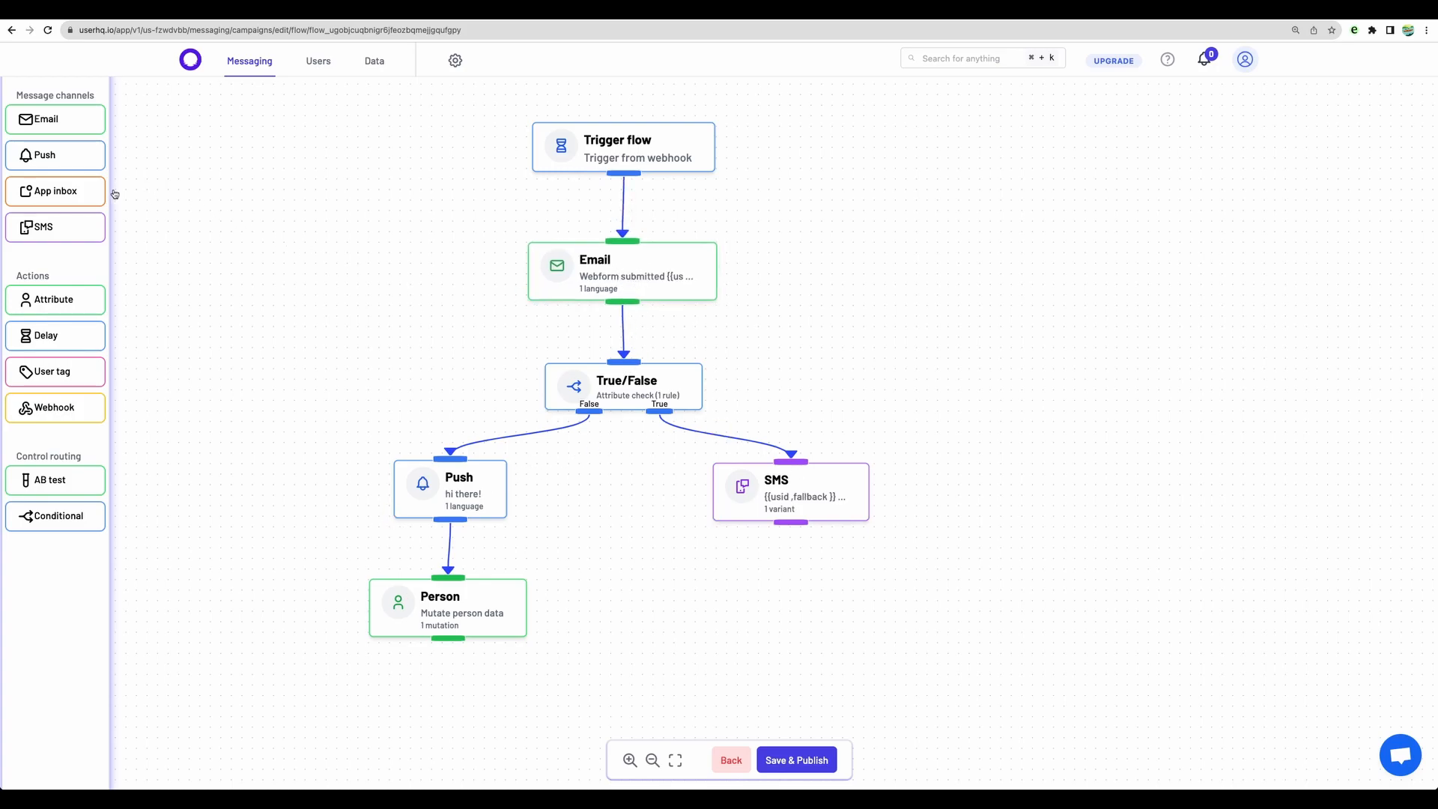
left_click_drag(72, 193, 404, 302)
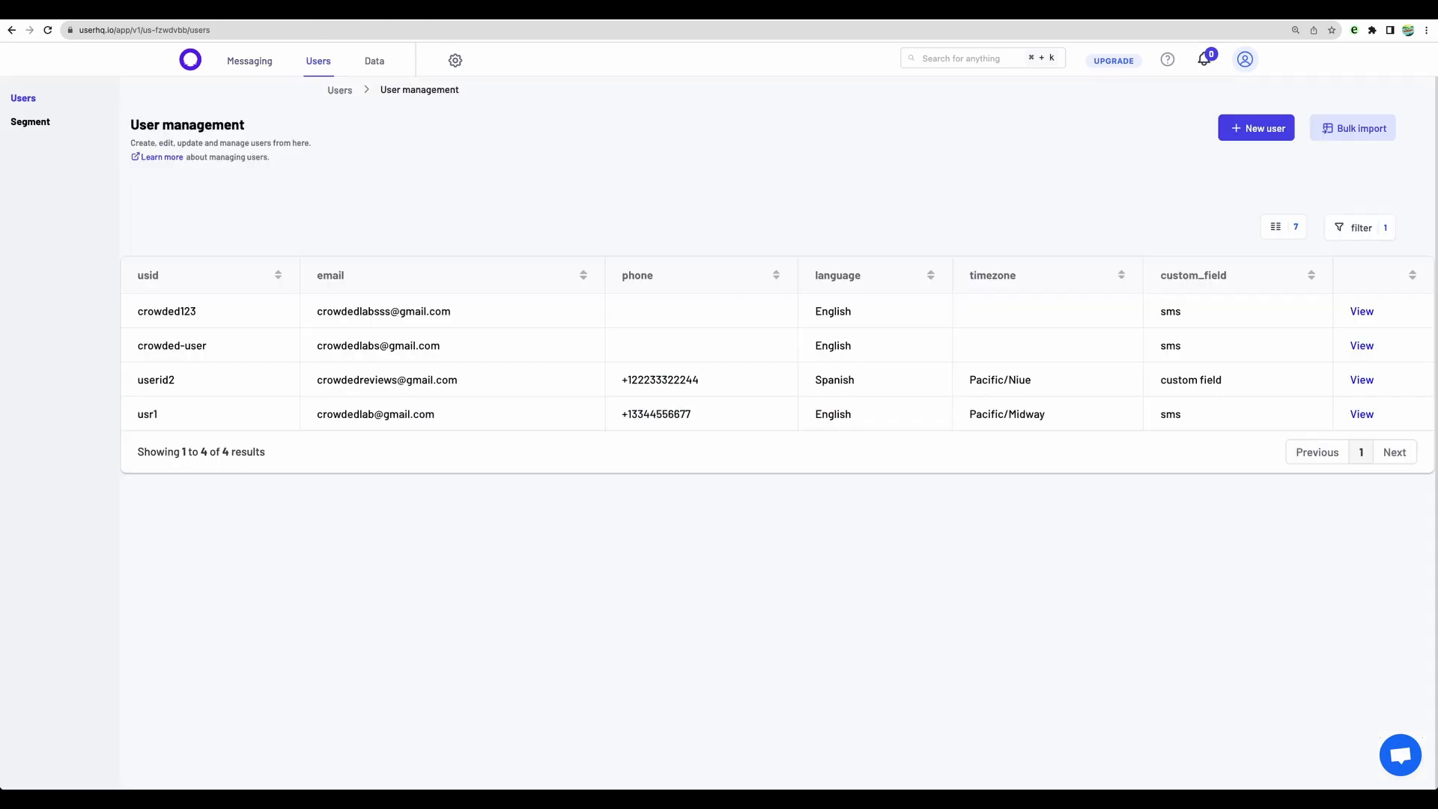
Step: Look over the user list and open the user segments page
left_click_drag(725, 218, 902, 507)
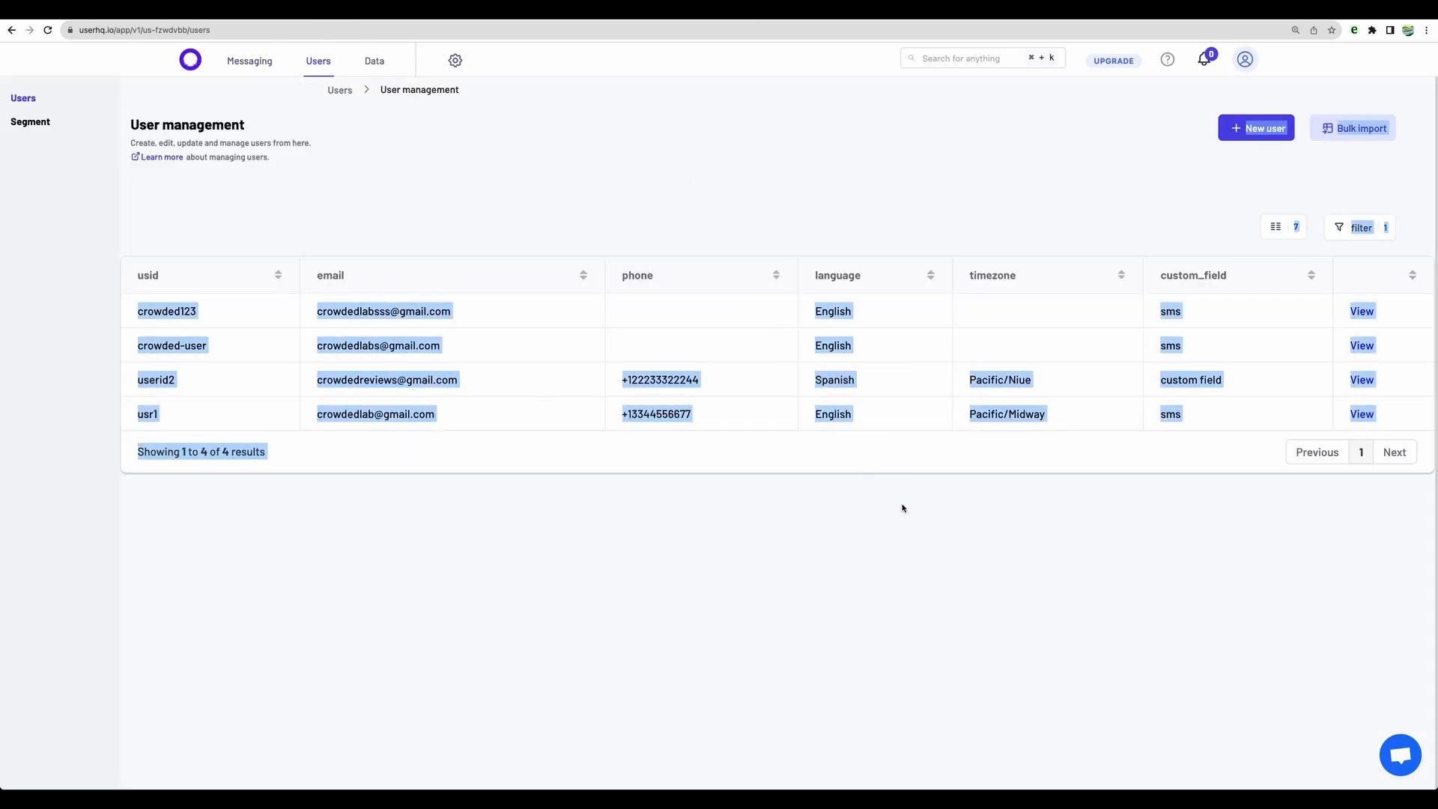
left_click(899, 511)
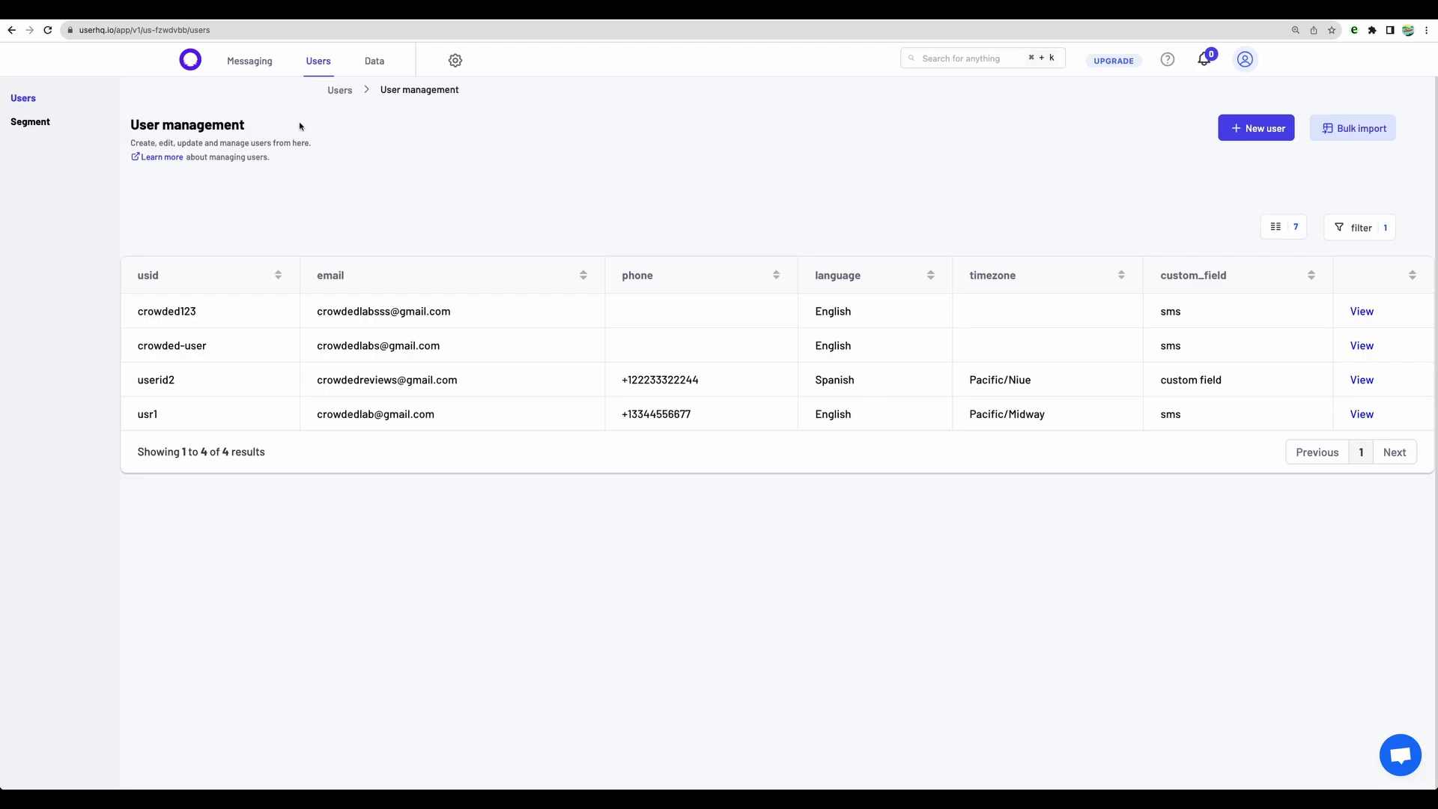
left_click(30, 121)
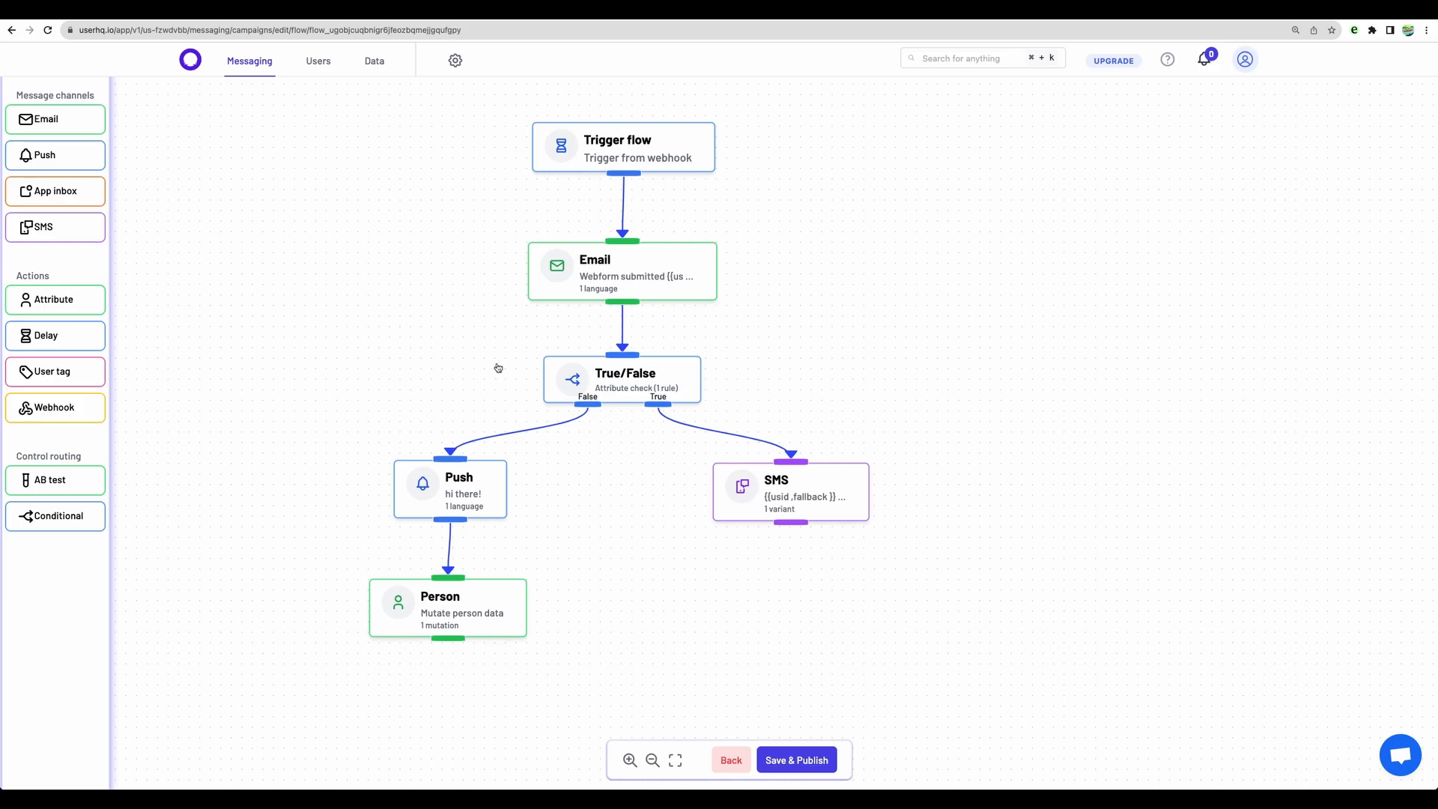
Step: Examine the UserHQ API documentation on creating Platform and Ingestion API keys
mouse_move(608, 375)
left_mouse_down()
mouse_move(621, 361)
mouse_move(613, 394)
mouse_move(625, 379)
mouse_move(608, 378)
mouse_move(621, 388)
left_mouse_up()
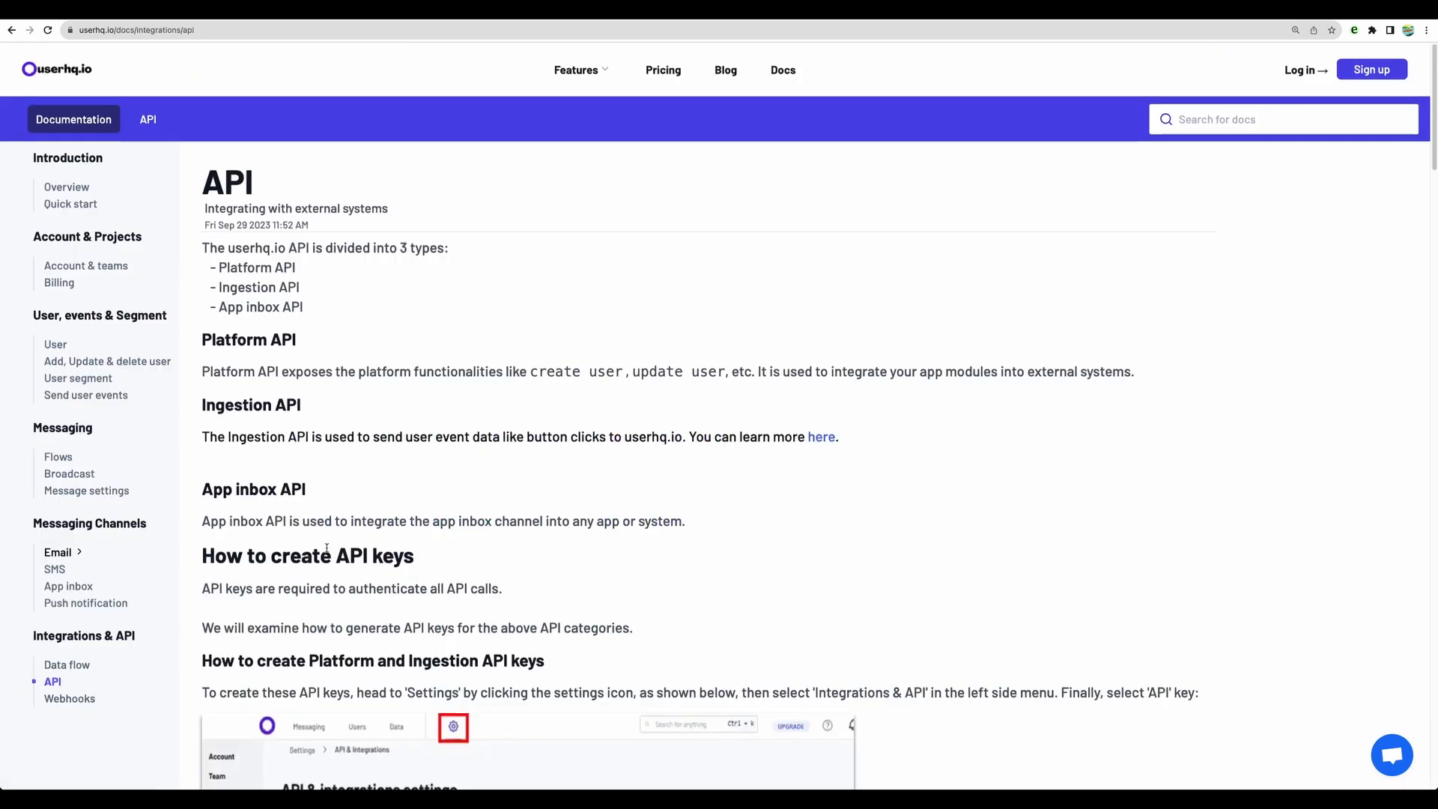
scroll(502, 478, "down", 8)
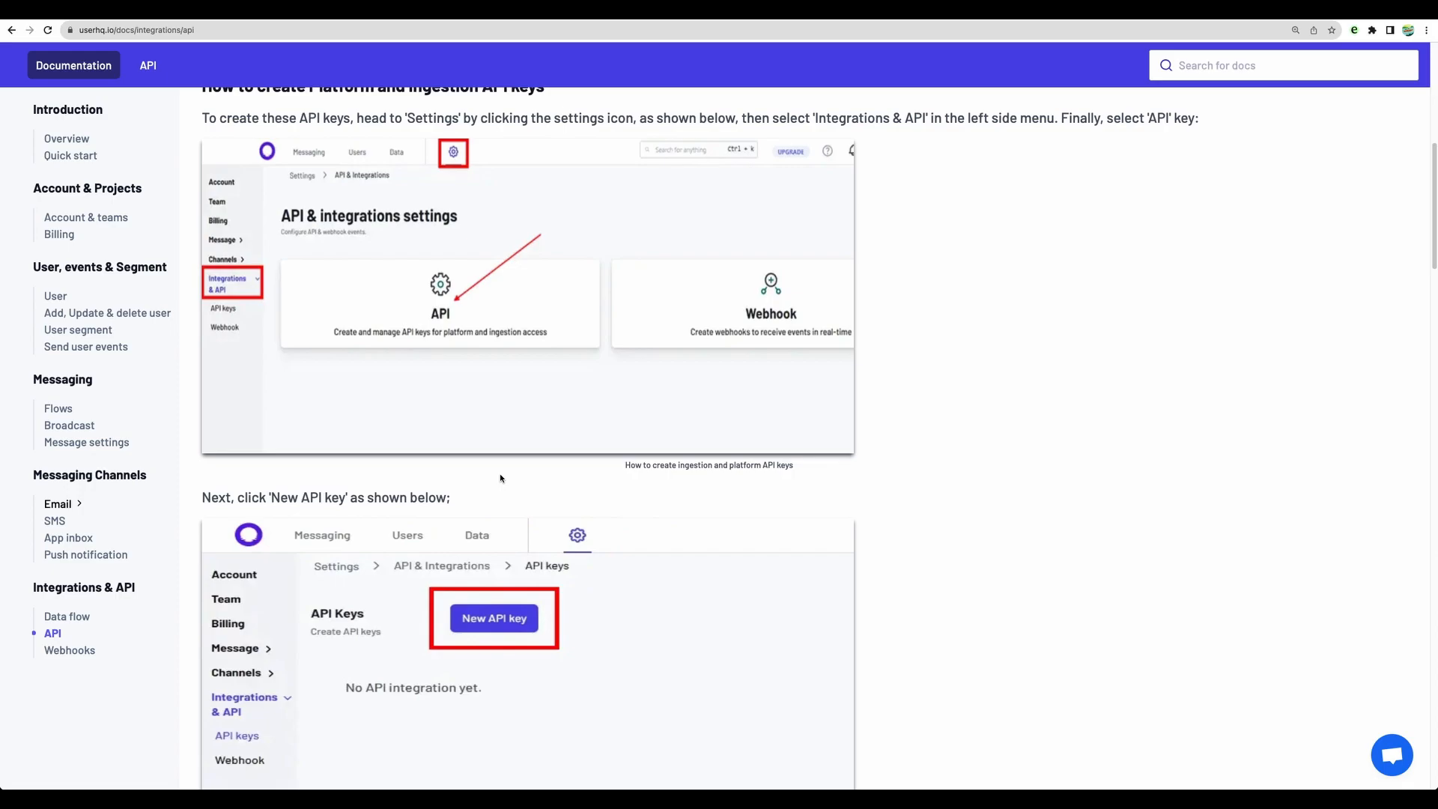
Step: Return from the API documentation to the flow's Email node and switch its content to the Drag-and-drop (beta) editor
scroll(502, 479, "up", 15)
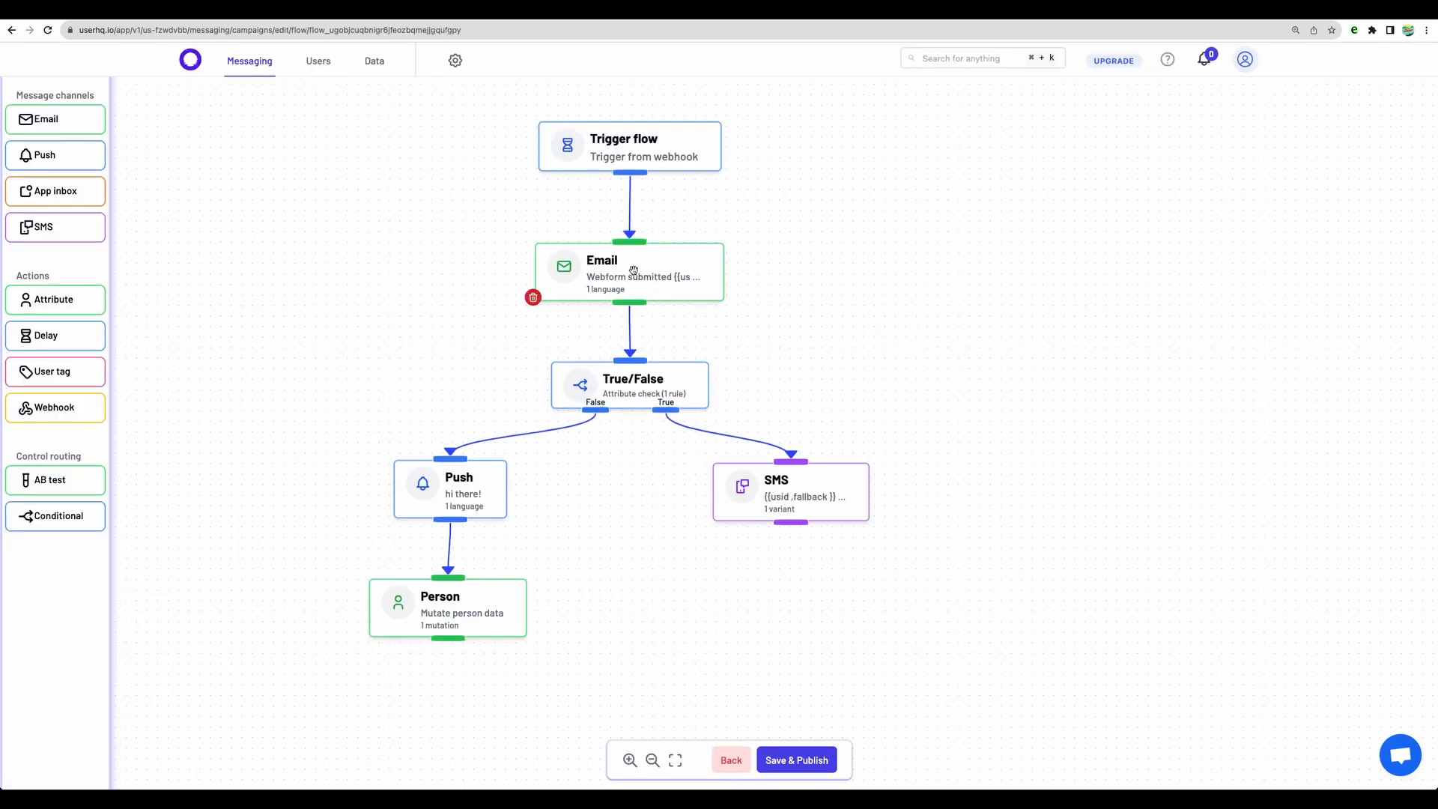
left_click(633, 271)
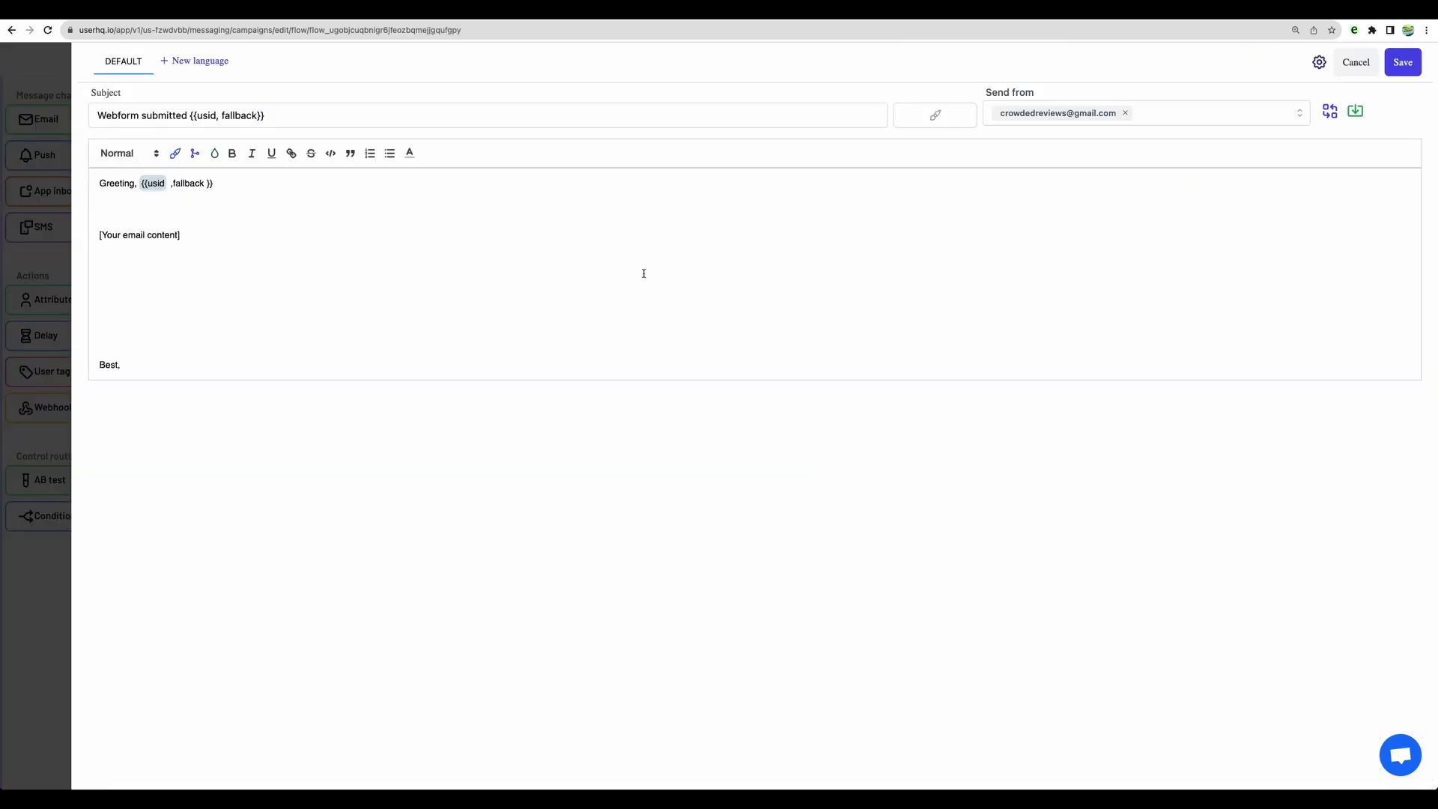
left_click(1331, 113)
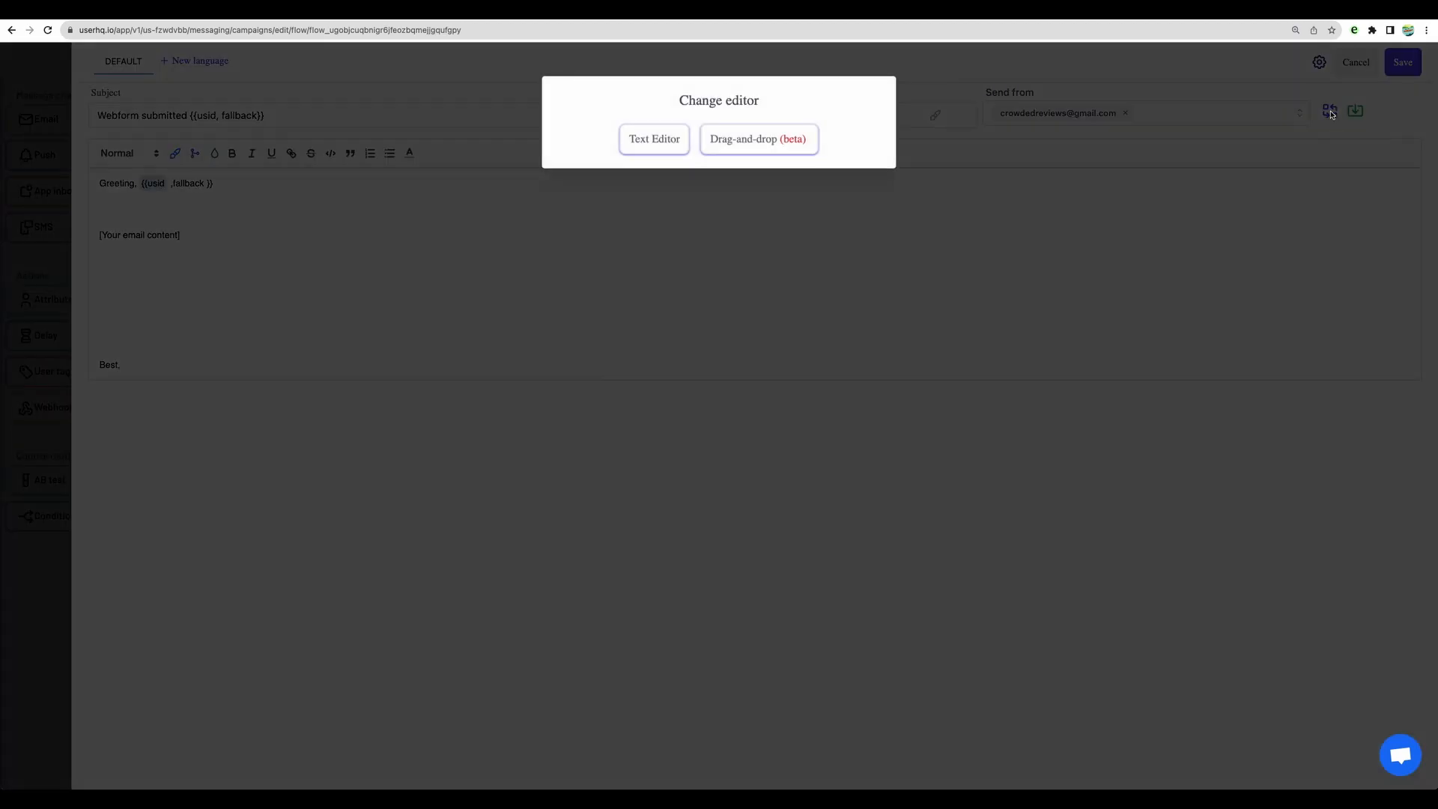
left_click(757, 144)
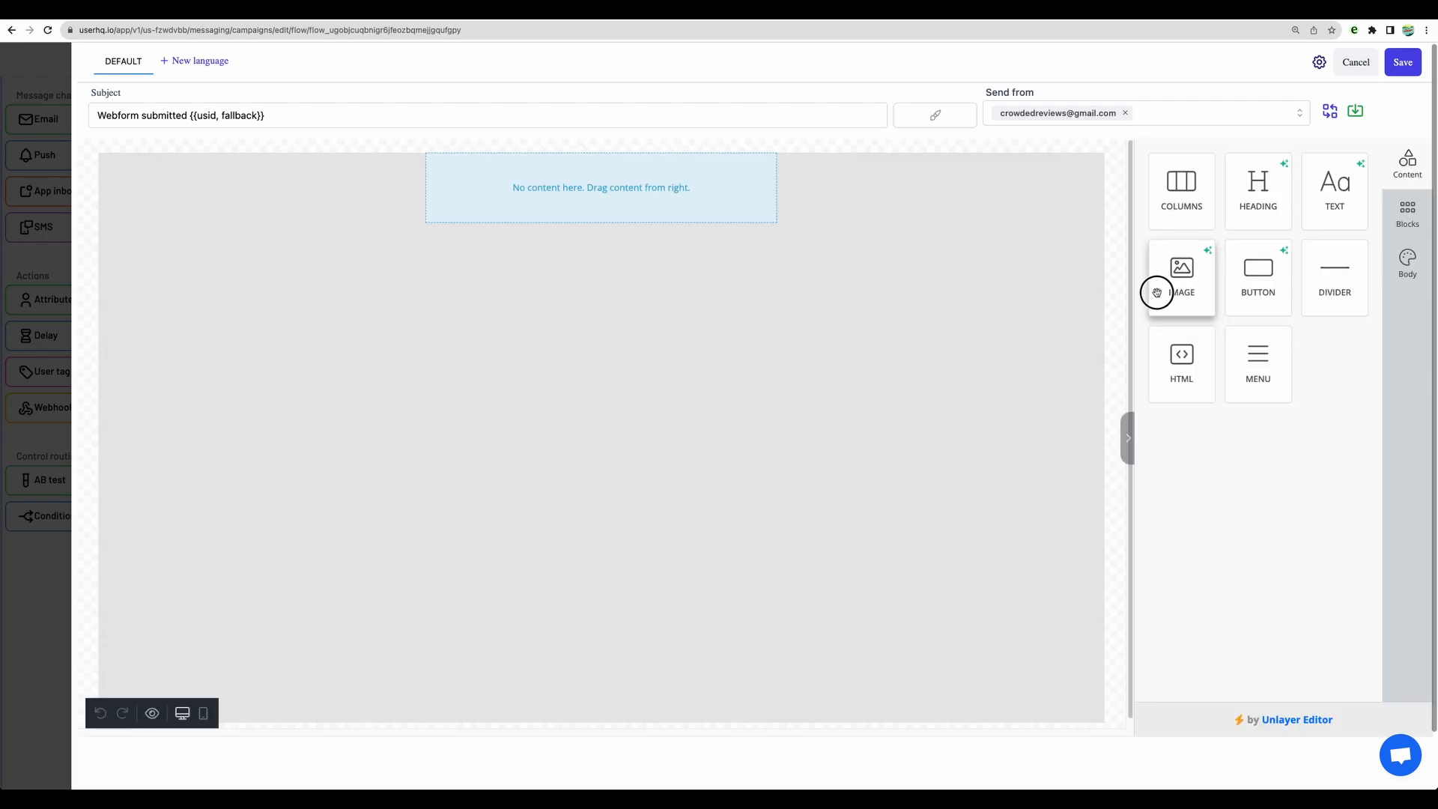
Step: Try adding an image block to the empty email layout, and leave the email editor without saving the changes
left_click_drag(1156, 289, 601, 217)
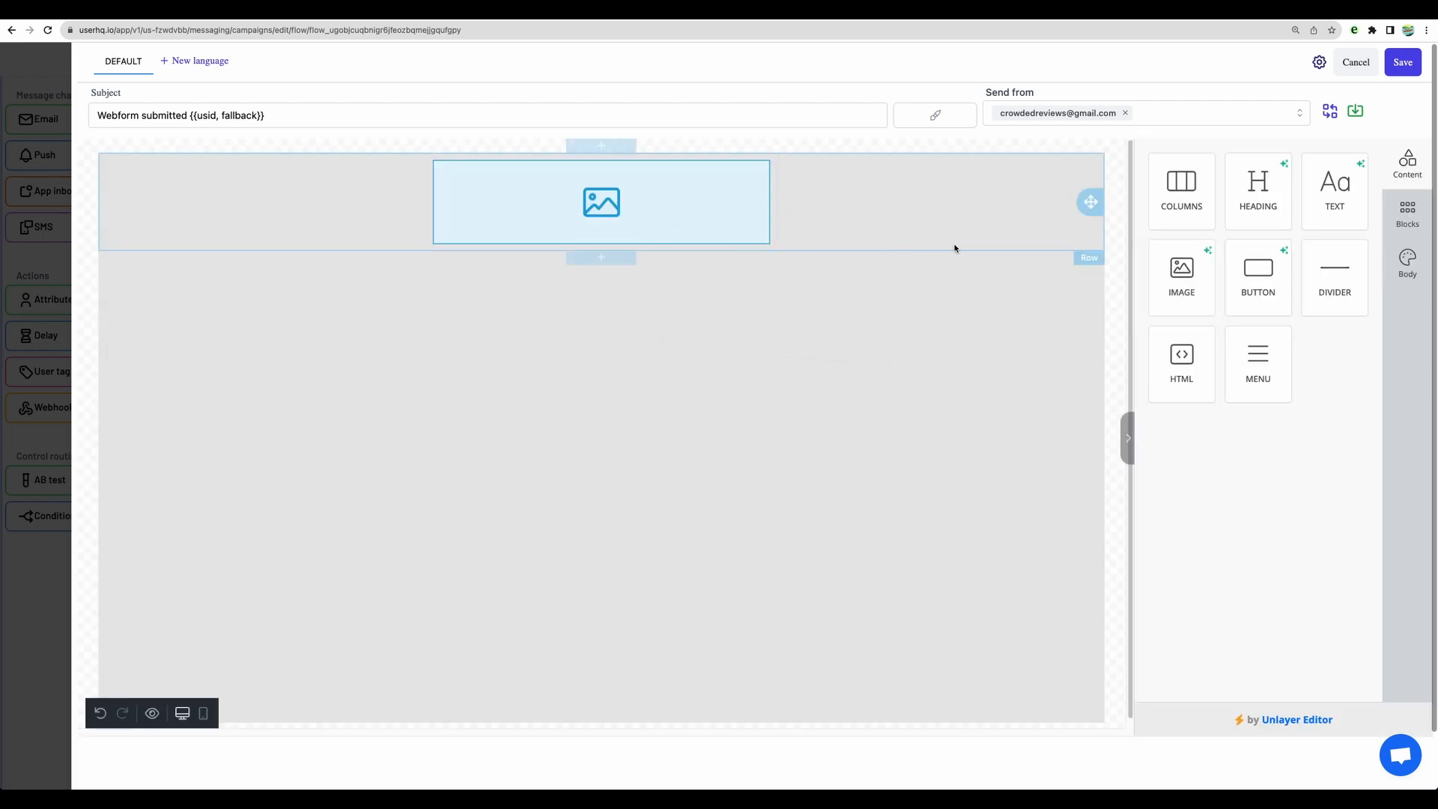
left_click(863, 281)
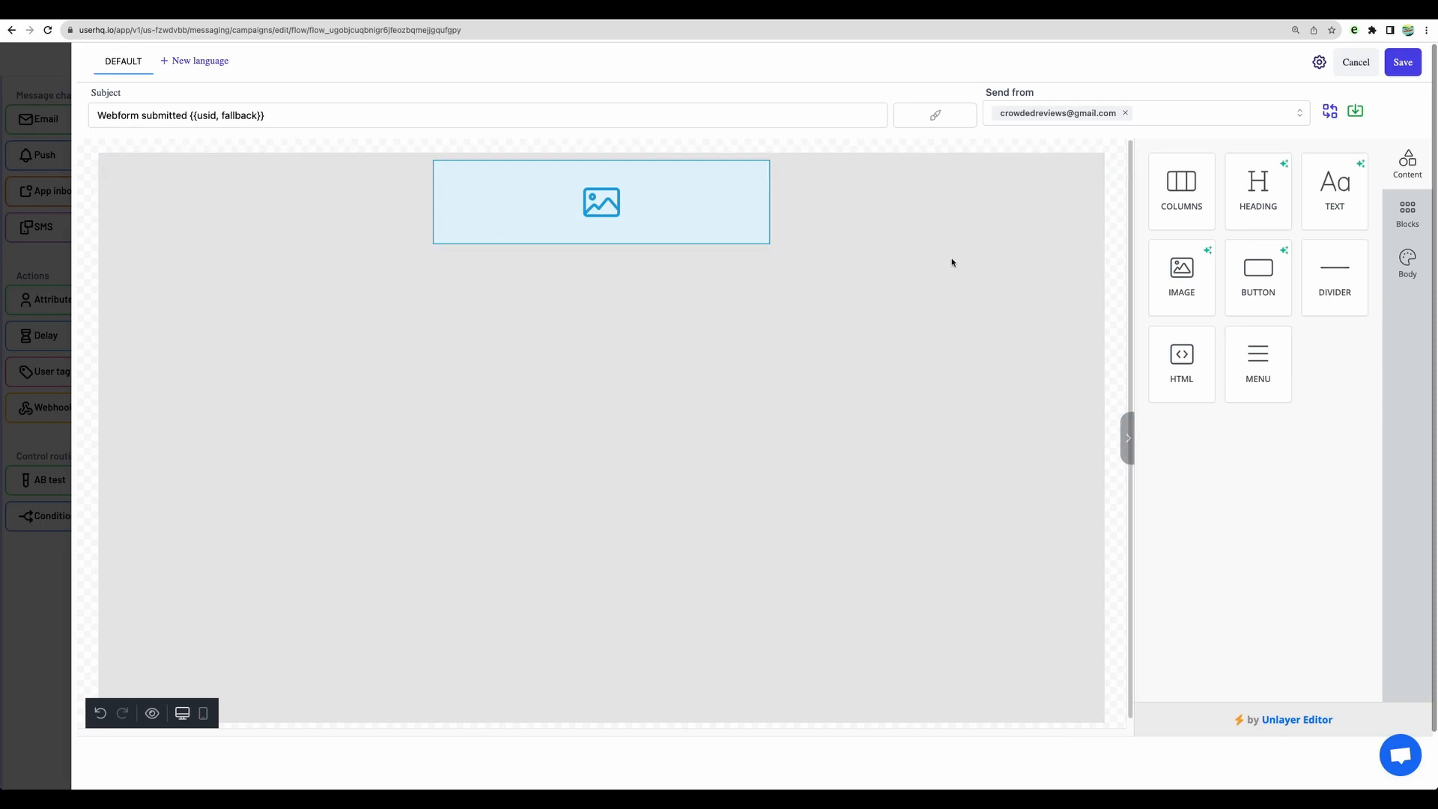
left_click(1354, 62)
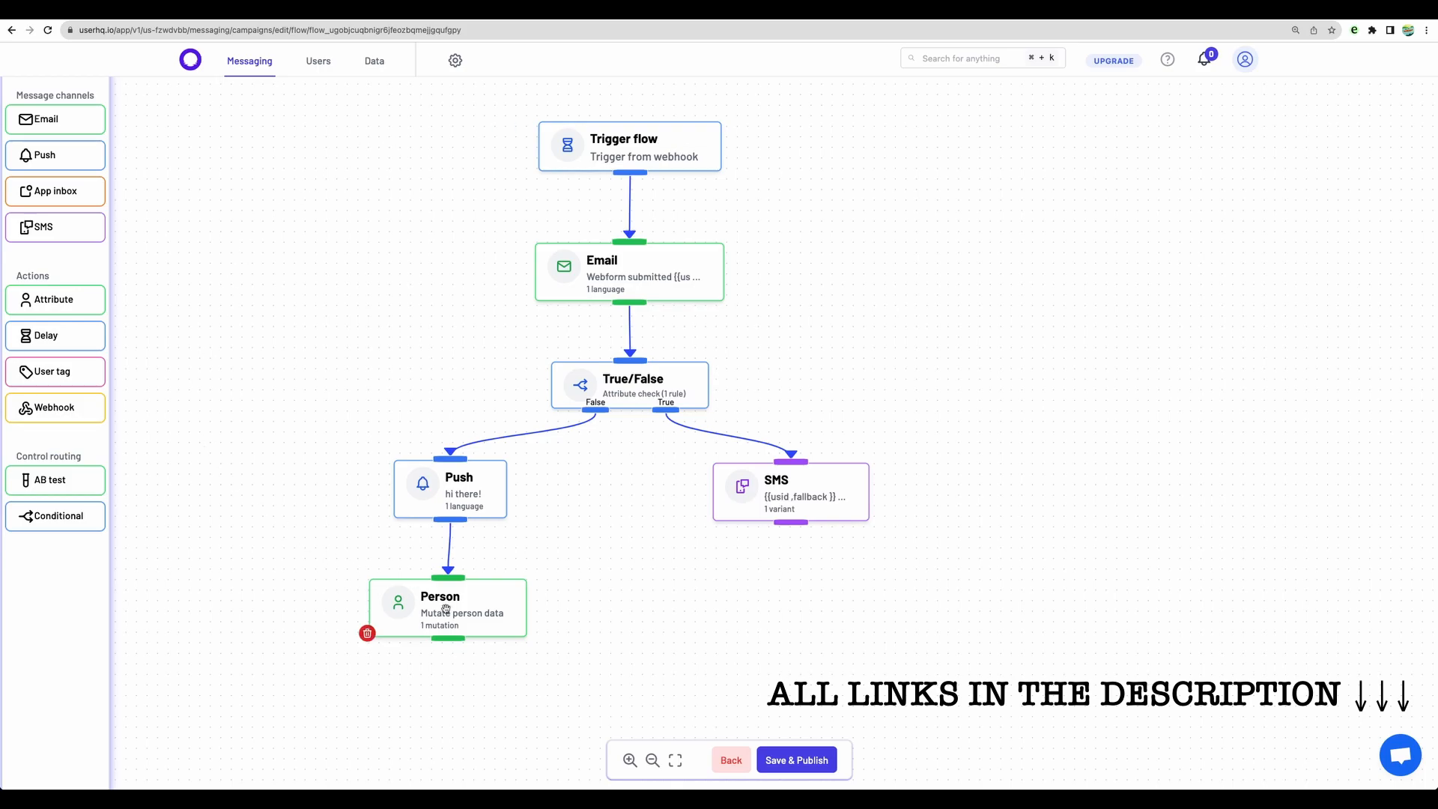
mouse_move(626, 278)
left_mouse_down()
mouse_move(645, 267)
mouse_move(582, 278)
mouse_move(710, 278)
mouse_move(607, 256)
mouse_move(626, 279)
left_mouse_up()
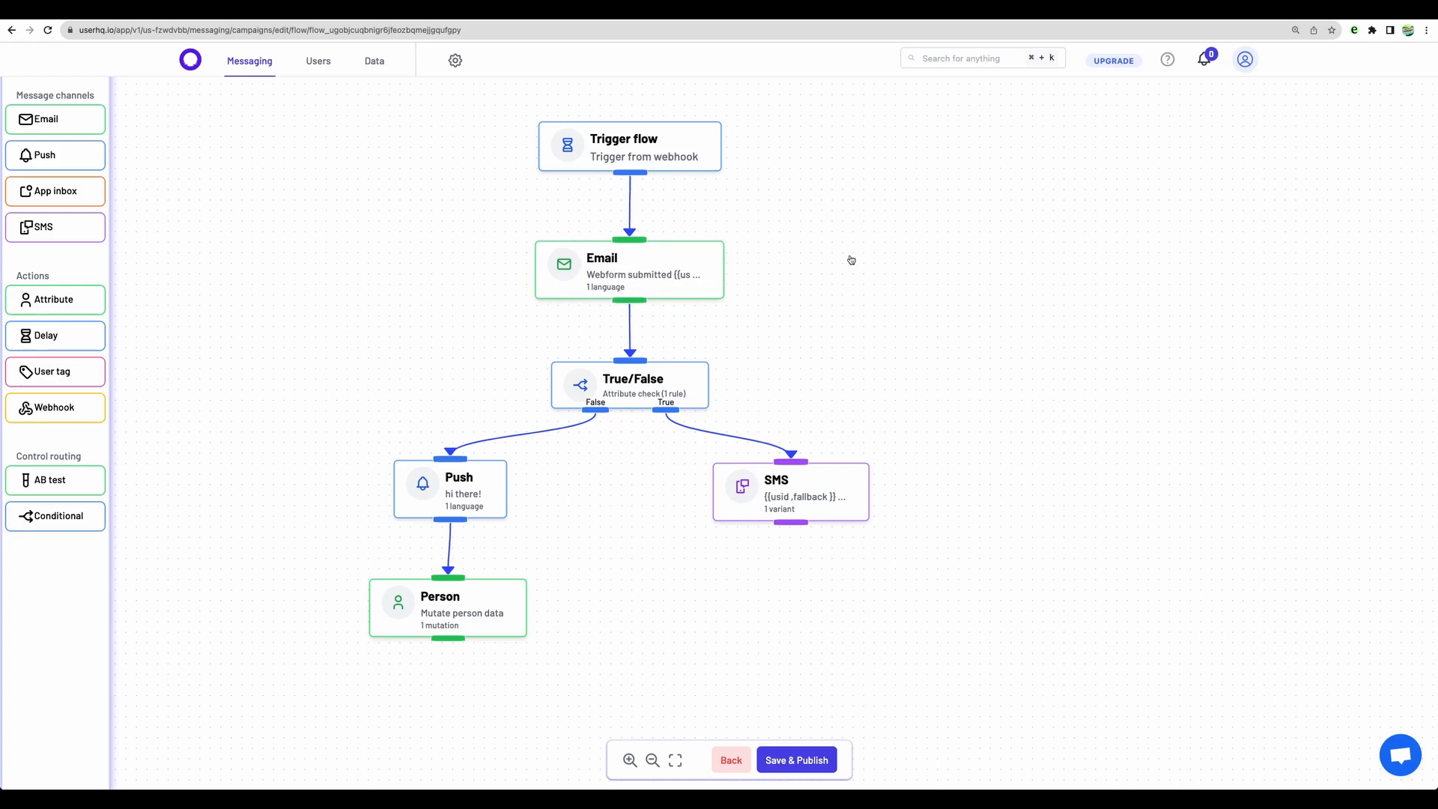